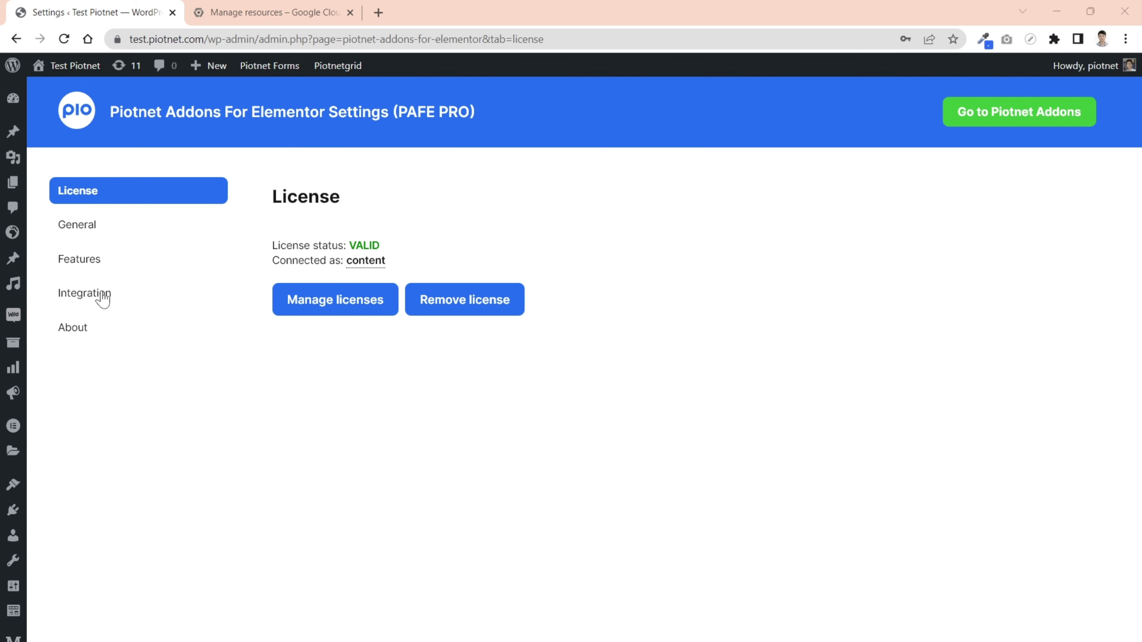
- Open Piotnet Addons' Integration settings and scroll to the Google Sheets Integration fields
left_click(91, 305)
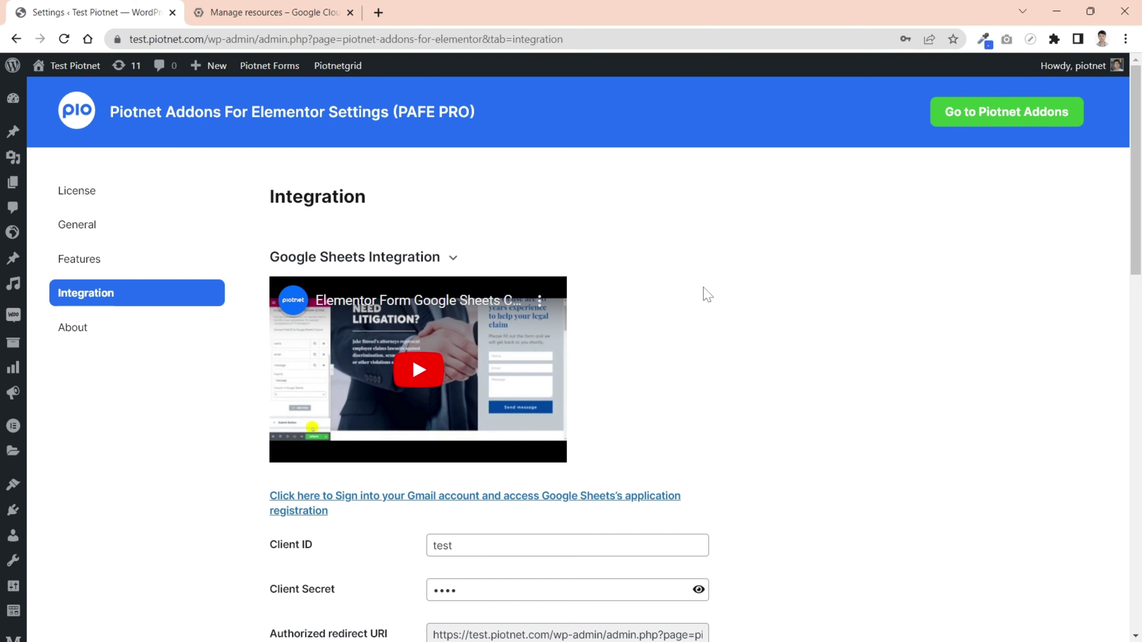
scroll(800, 295, "down", 3)
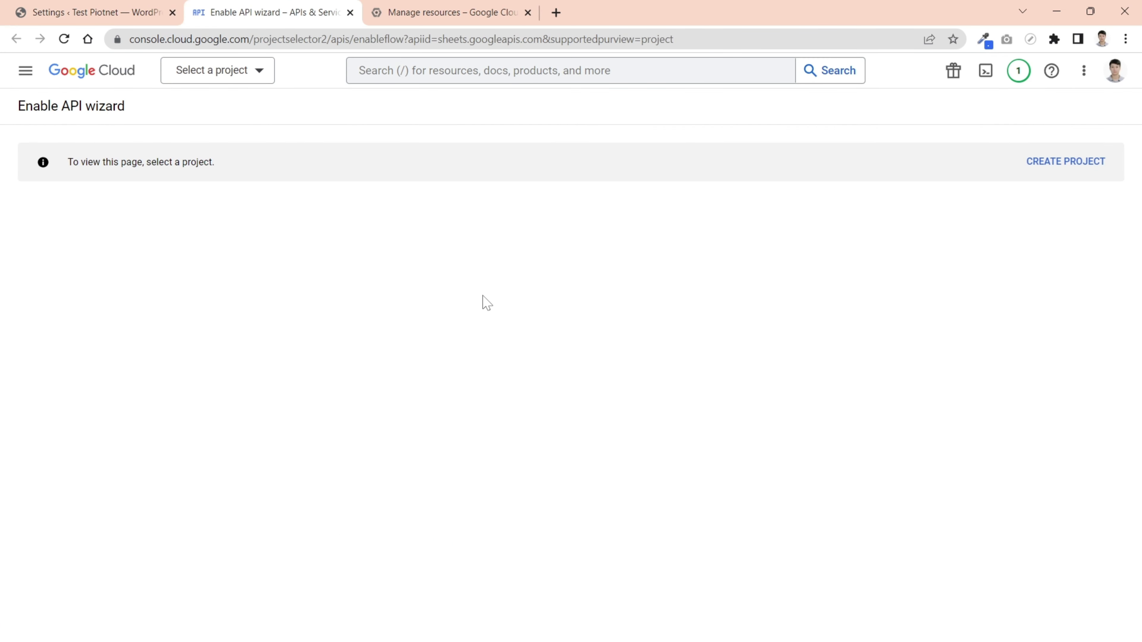
- Create a new Google Cloud project named 'Piotnet google sheets'
left_click(262, 79)
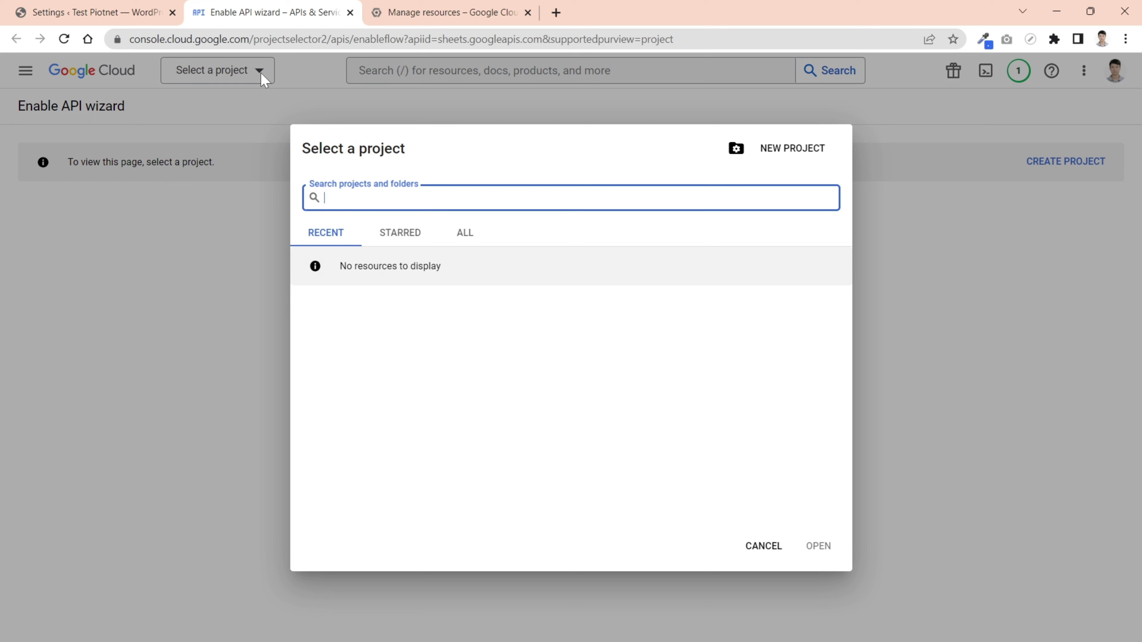
left_click(800, 157)
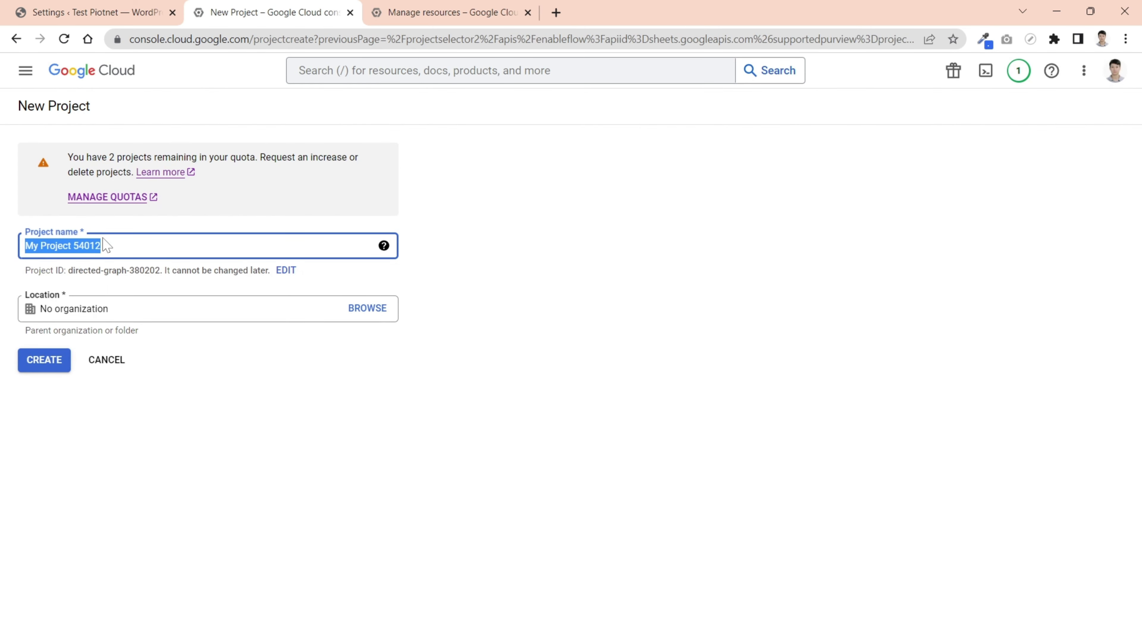
type("Piotnet google sheets")
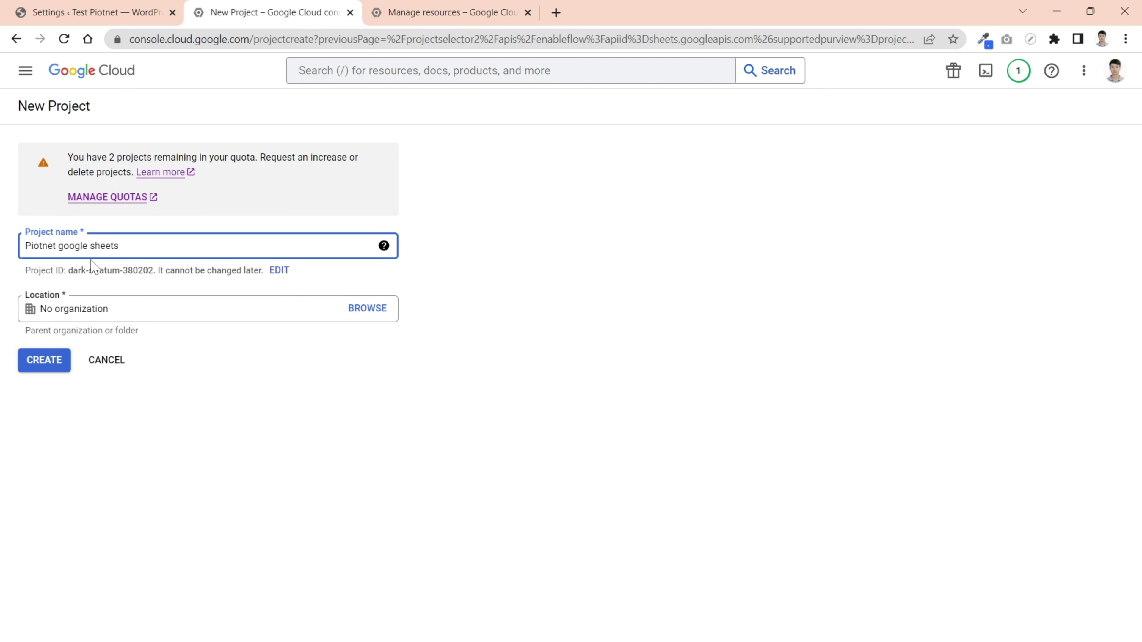
left_click(50, 359)
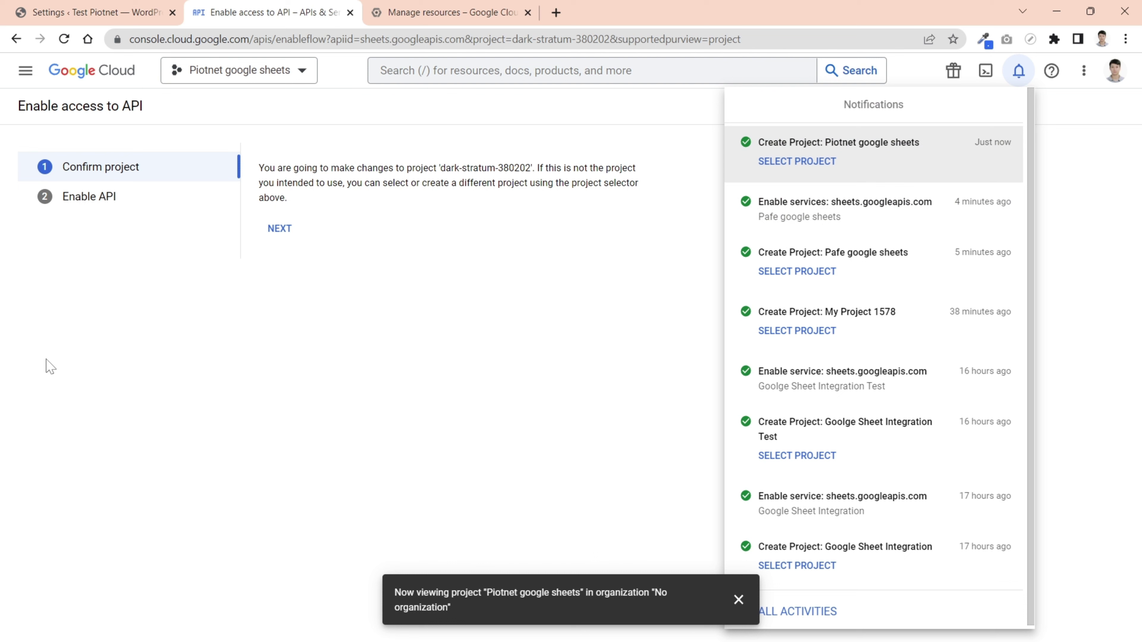
- Confirm the Piotnet google sheets project and enable the Google Sheets API for it
left_click(280, 230)
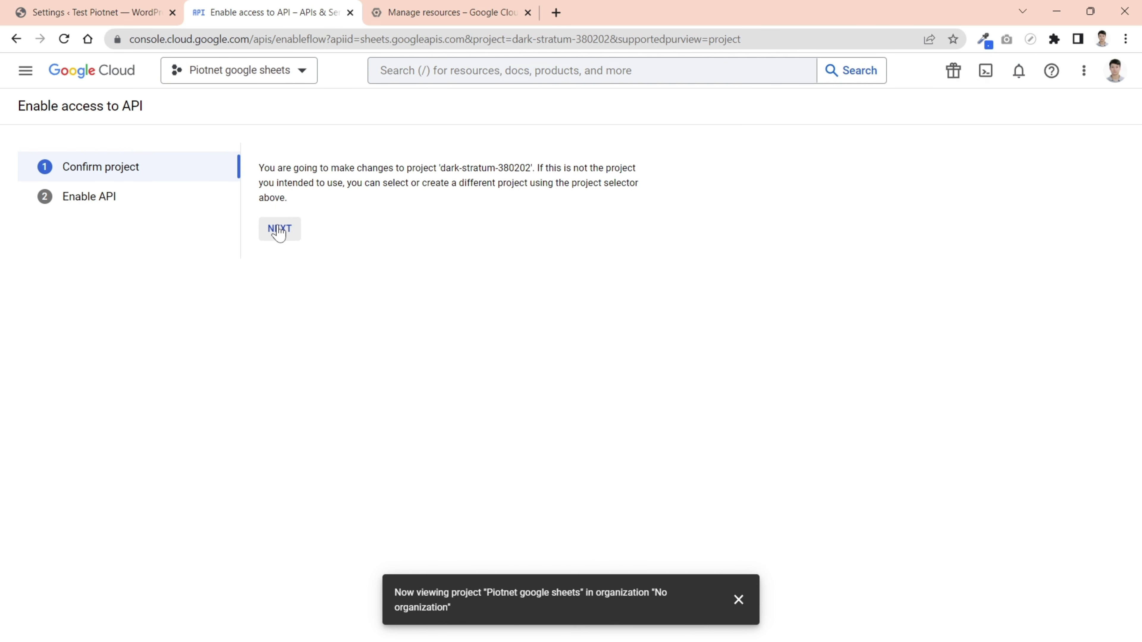
left_click(279, 230)
left_click(285, 198)
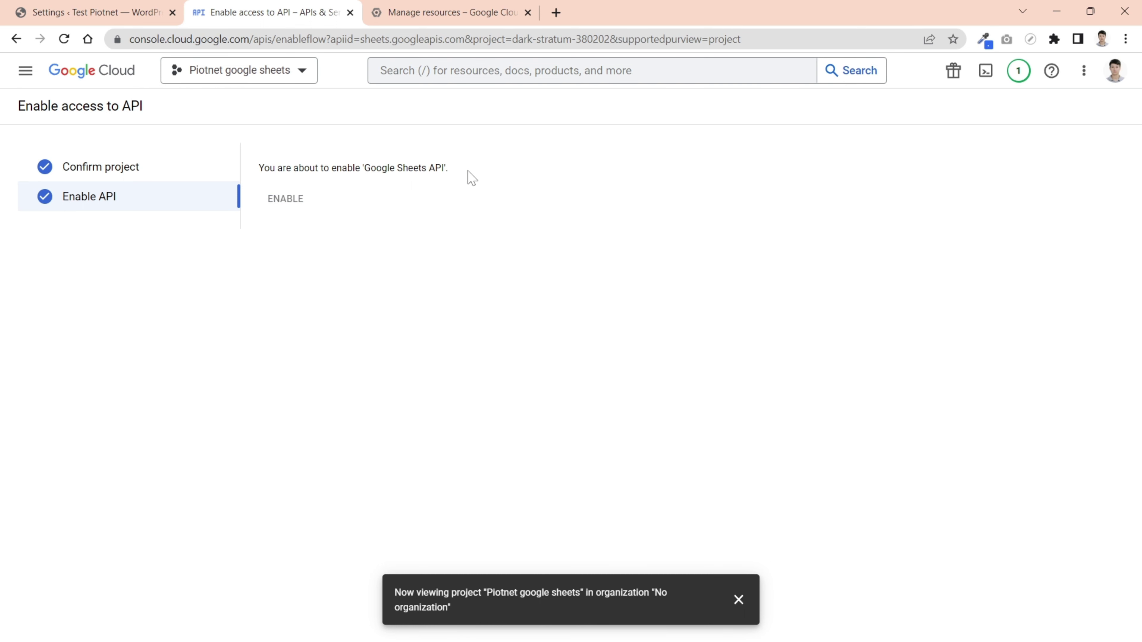
left_click(470, 72)
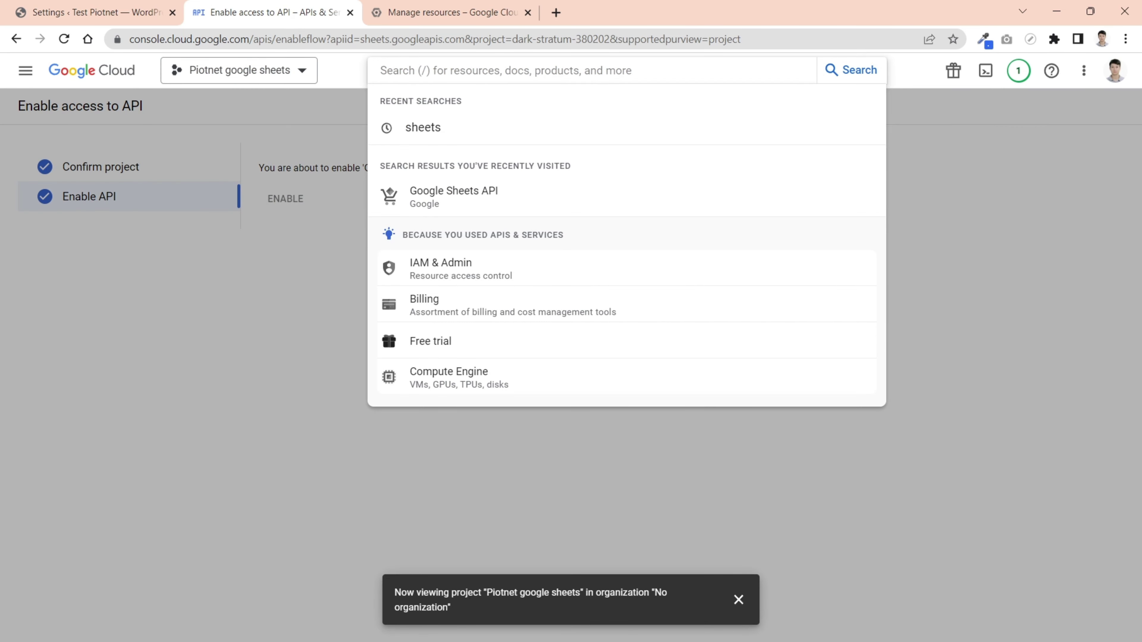
- Go to Enabled APIs & services and open Google Sheets API from the API Library
type("google sheets")
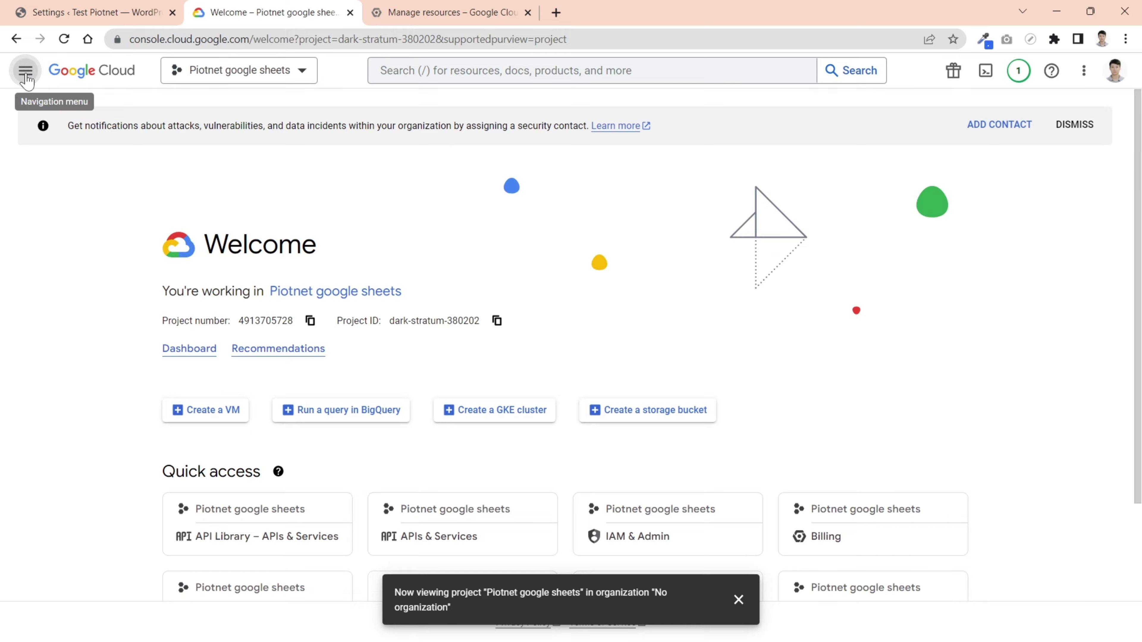
left_click(25, 71)
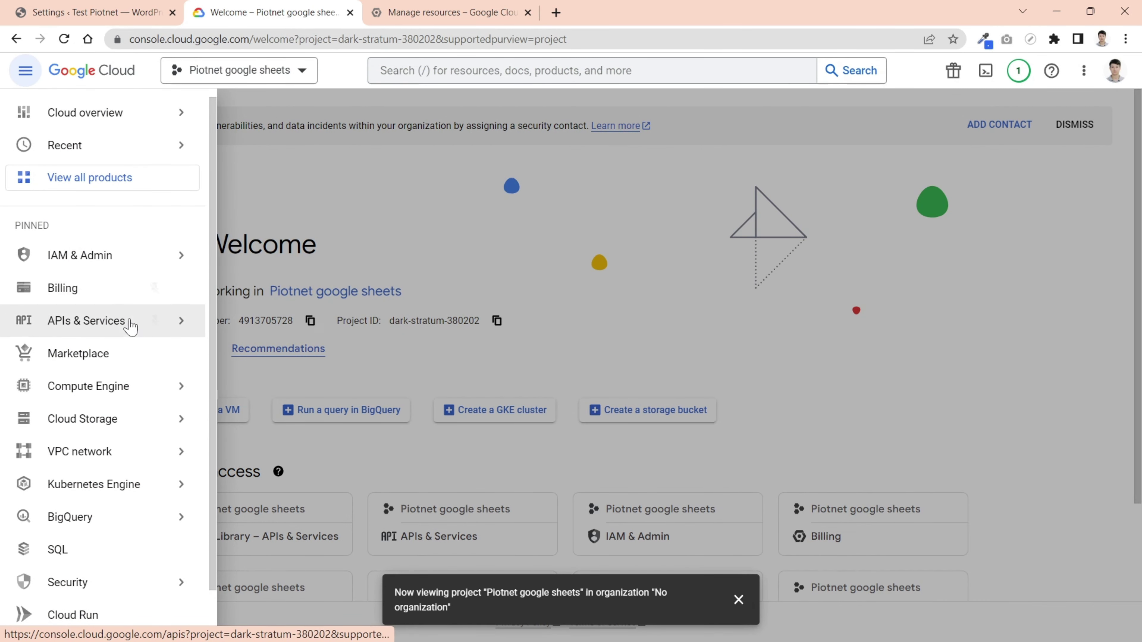
mouse_move(128, 329)
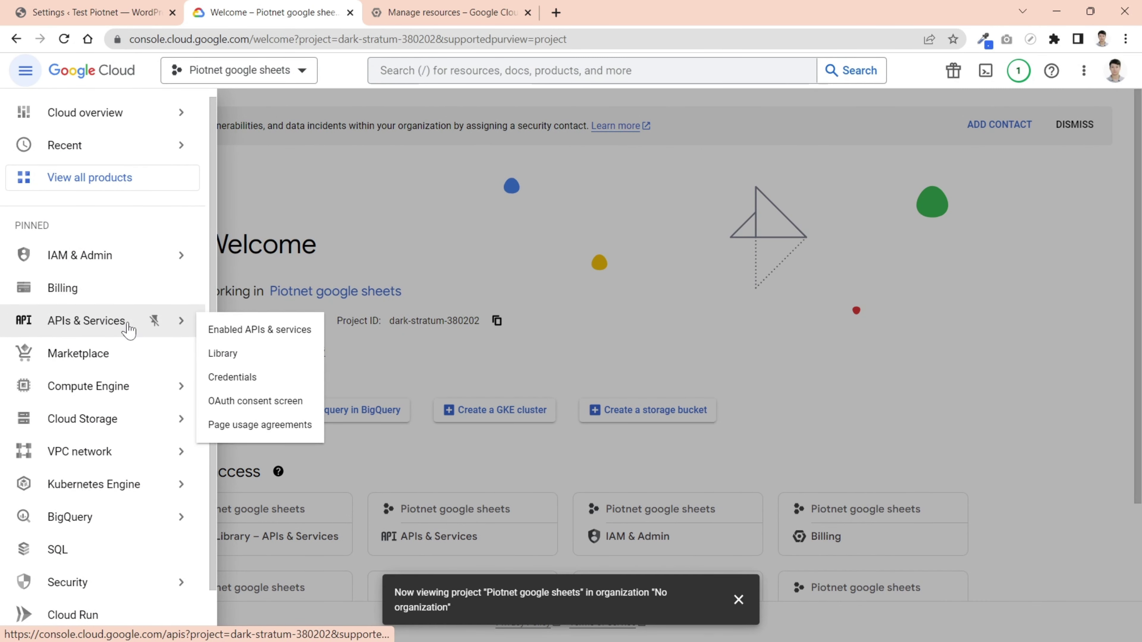
left_click(269, 329)
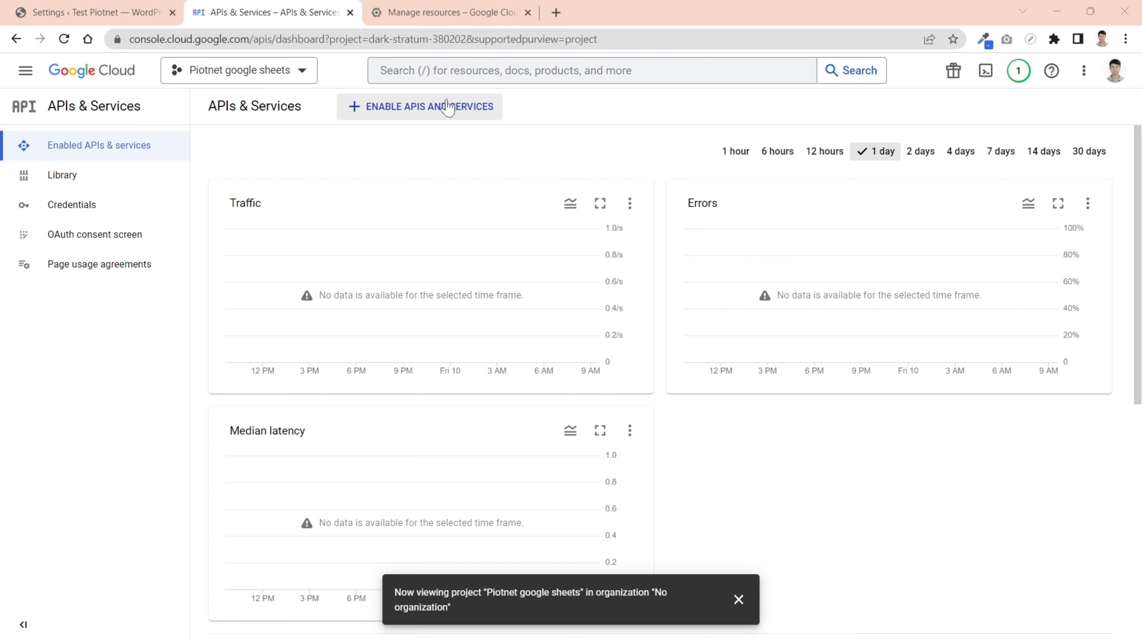
left_click(447, 107)
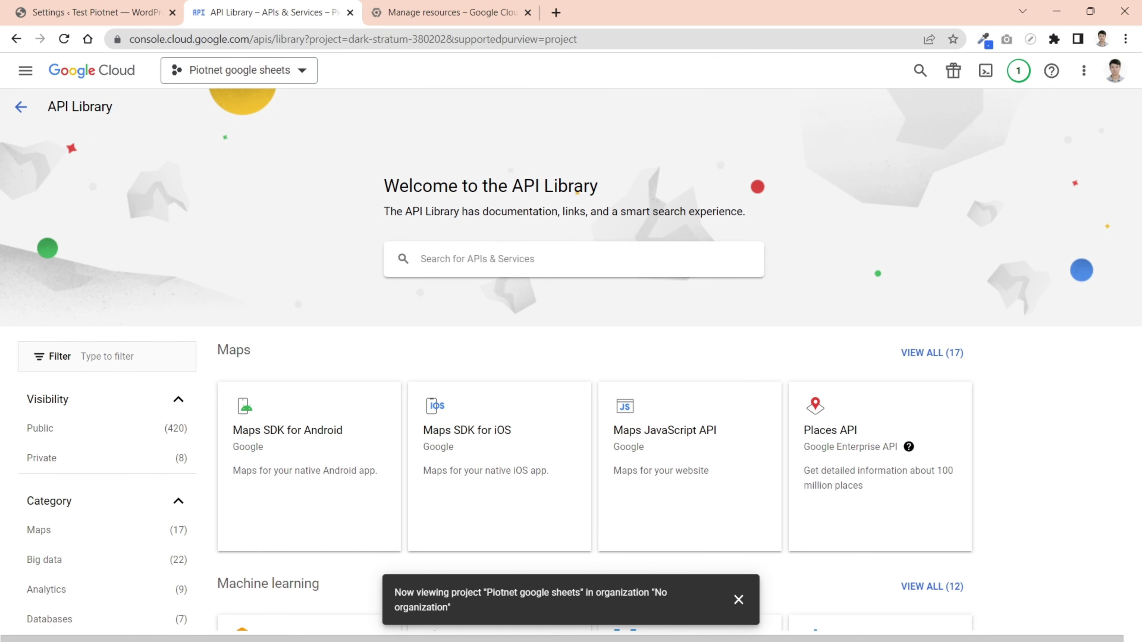
scroll(966, 347, "down", 10)
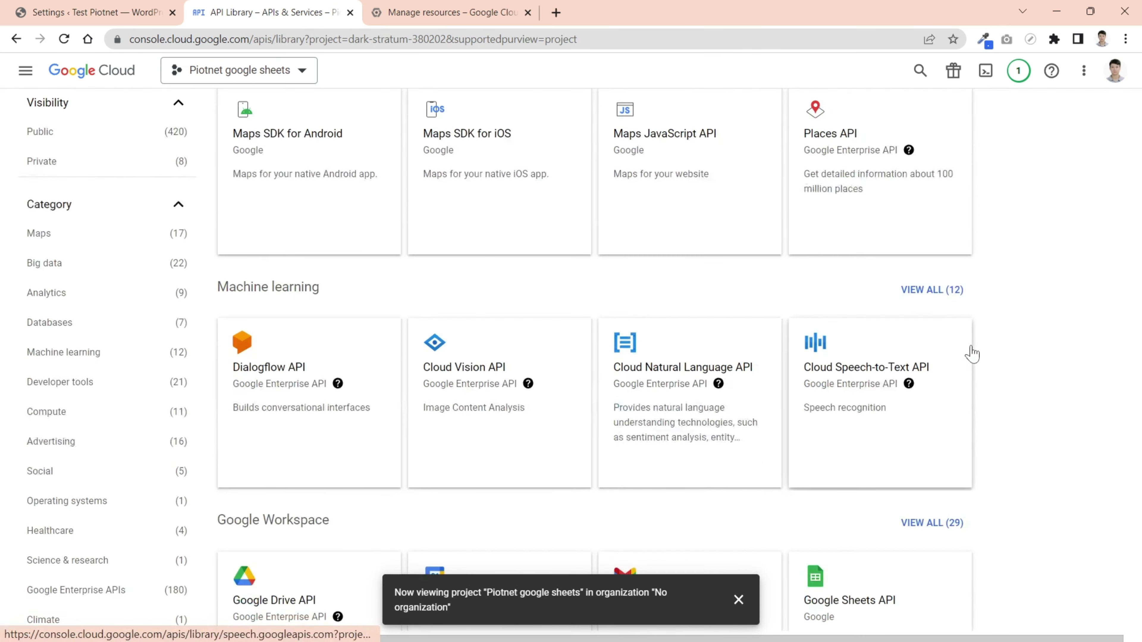
left_click(904, 475)
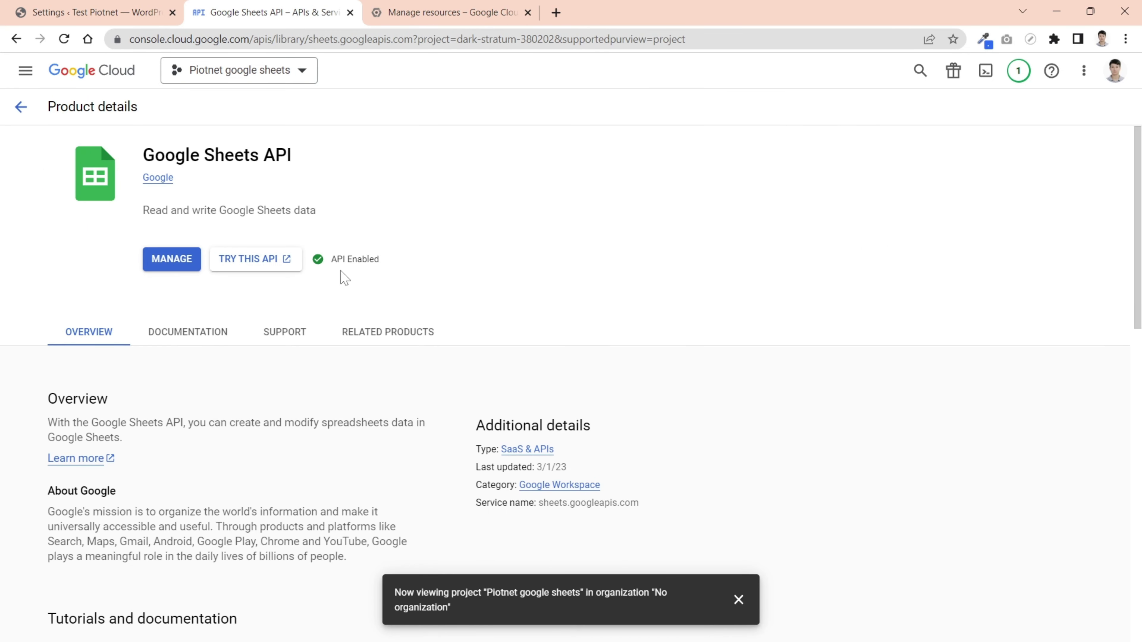
- From the Sheets API management page, start an External OAuth consent screen registration
left_click(175, 265)
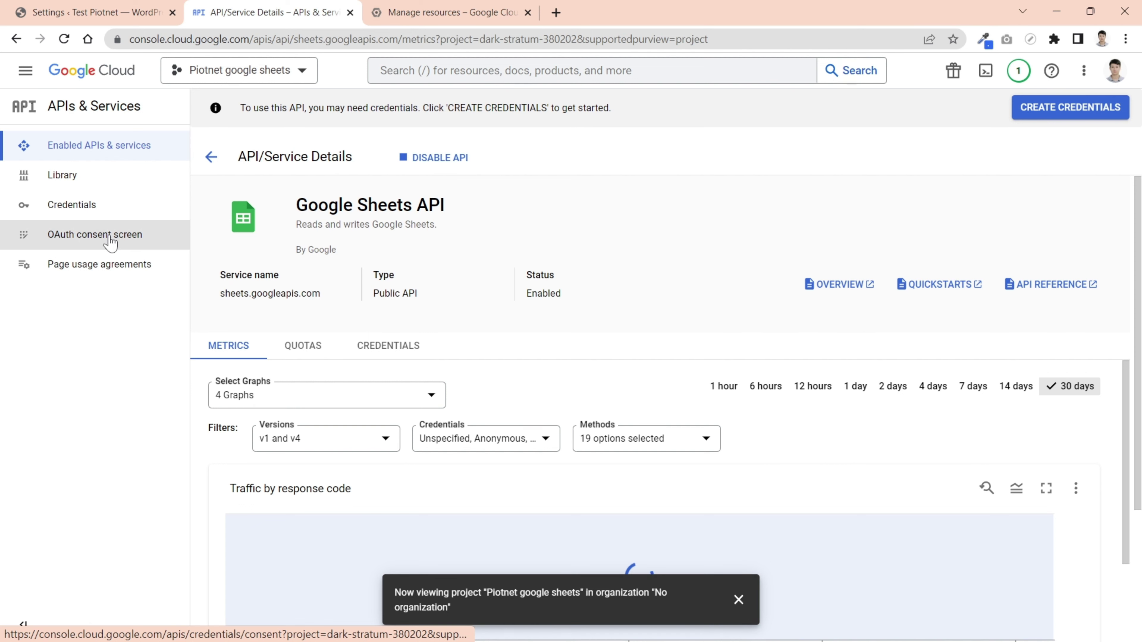
left_click(164, 240)
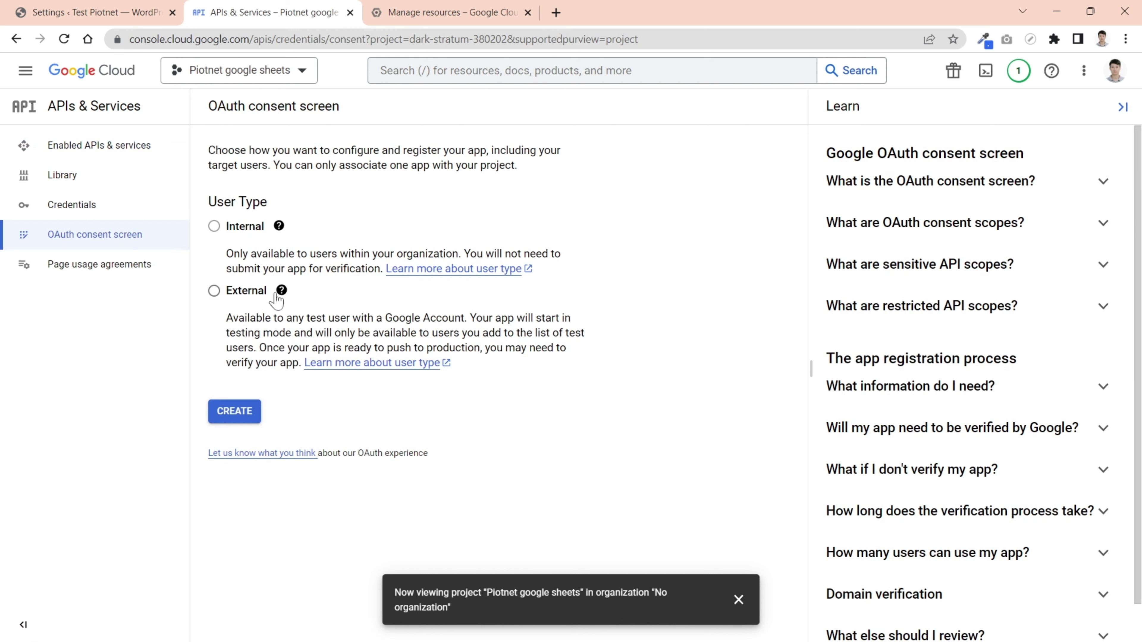
mouse_move(282, 294)
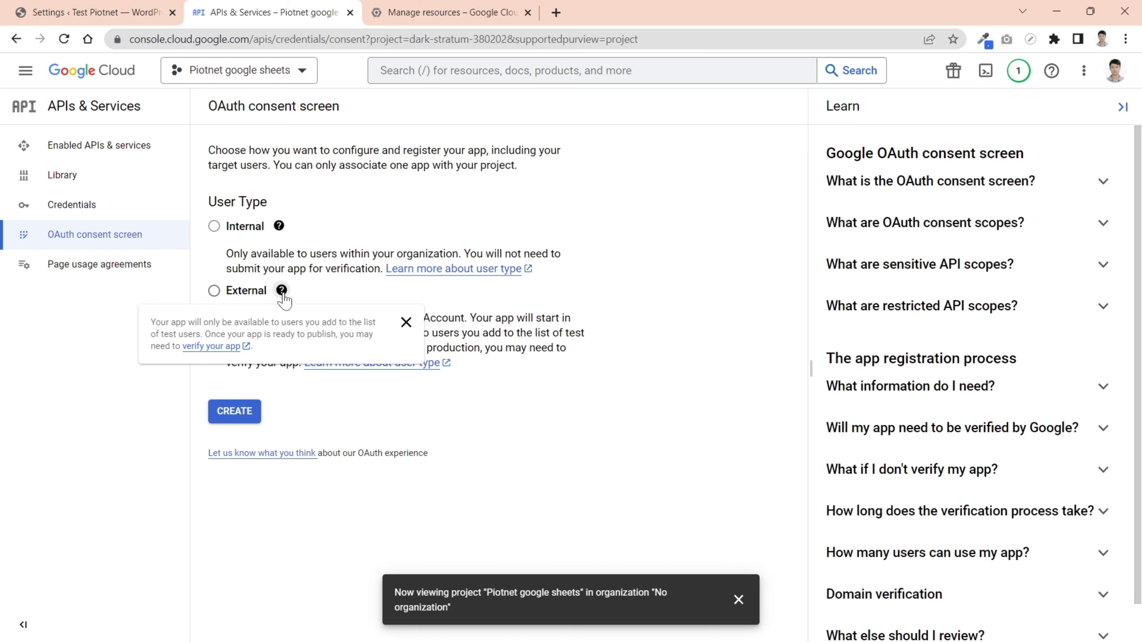
left_click(214, 290)
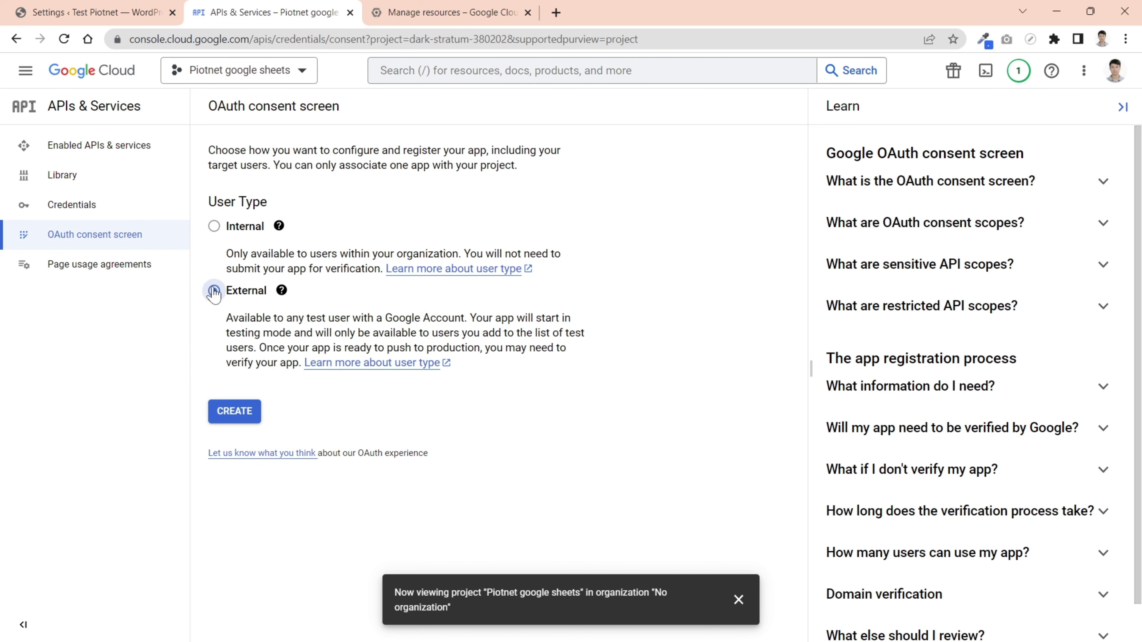
left_click(242, 417)
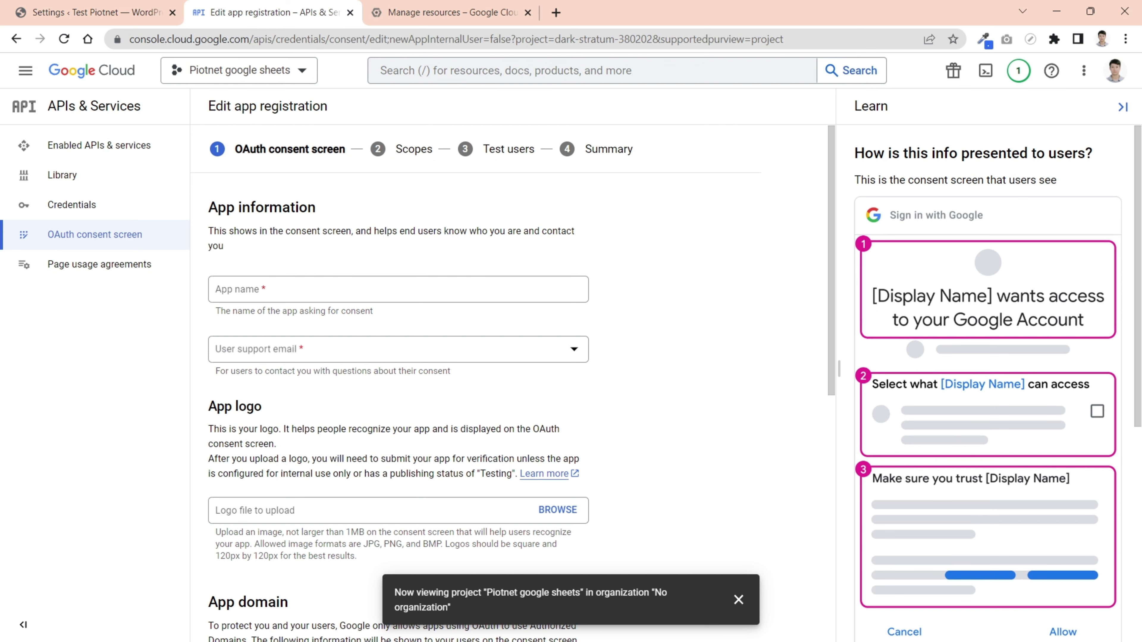
- Name the app 'Piotnet Google Sheets', pick the account e-mail for user support, and skip the logo
left_click(405, 289)
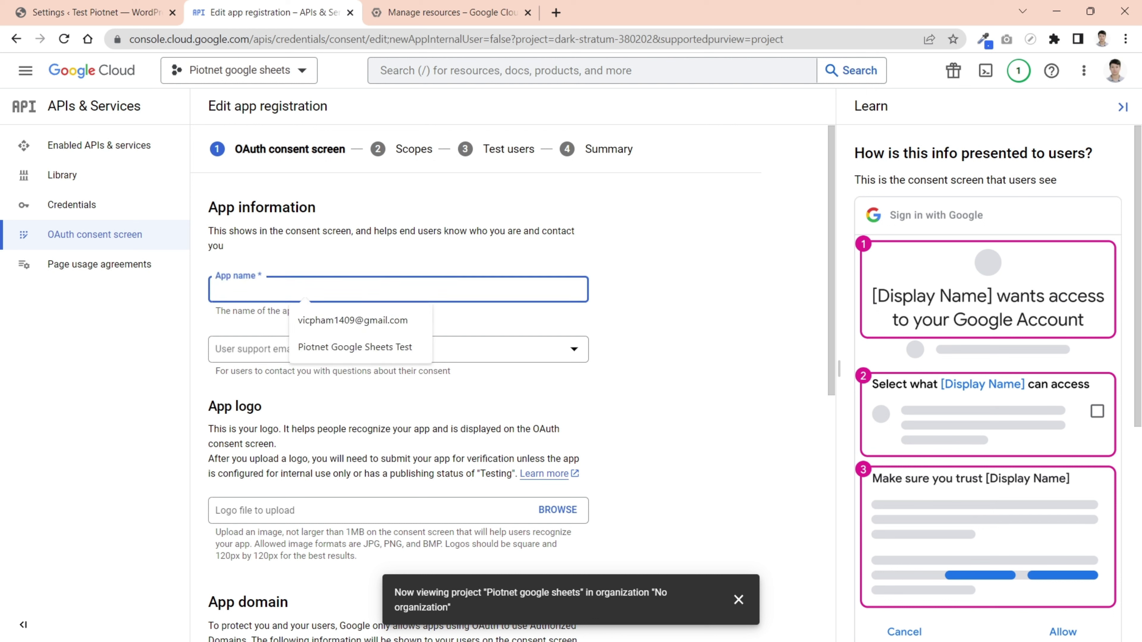
type("Piotnet Google Sheets")
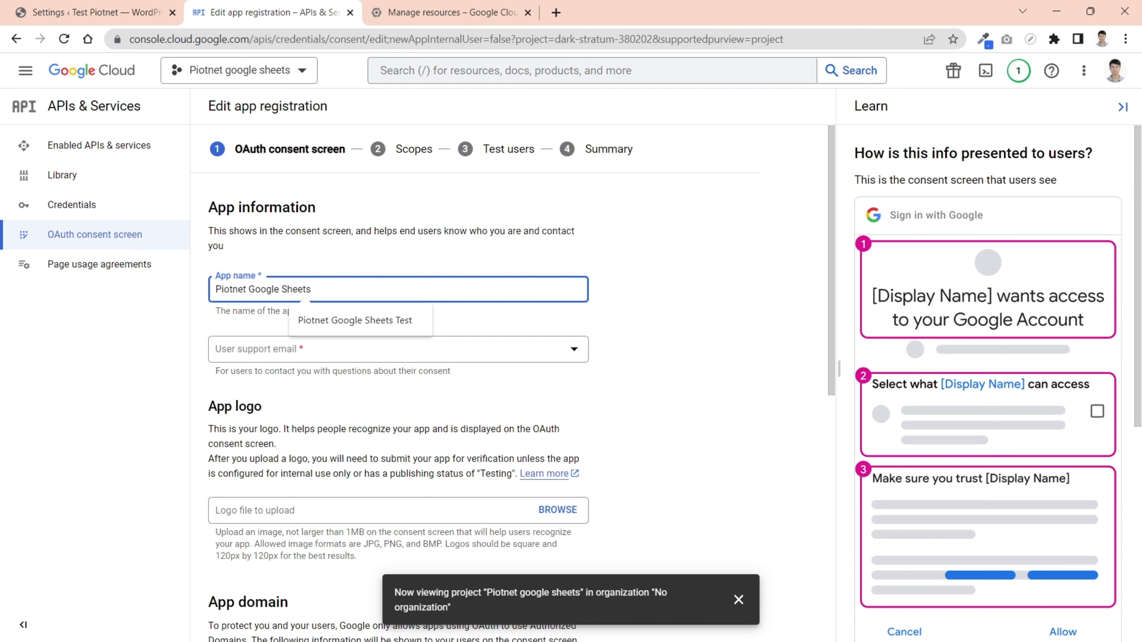
left_click(670, 308)
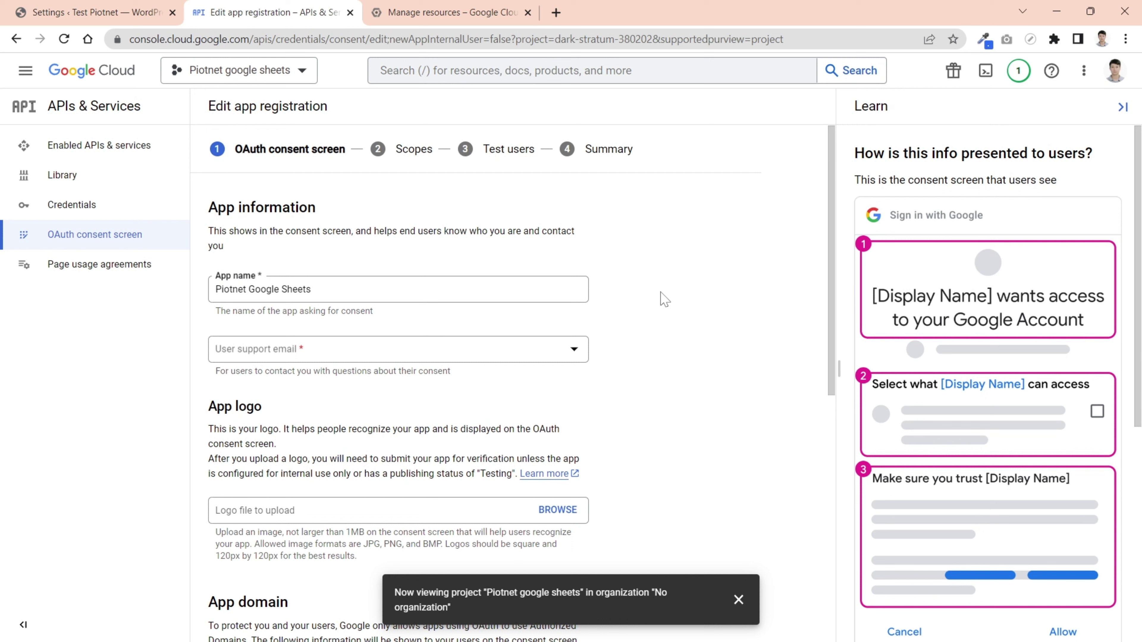
left_click(242, 359)
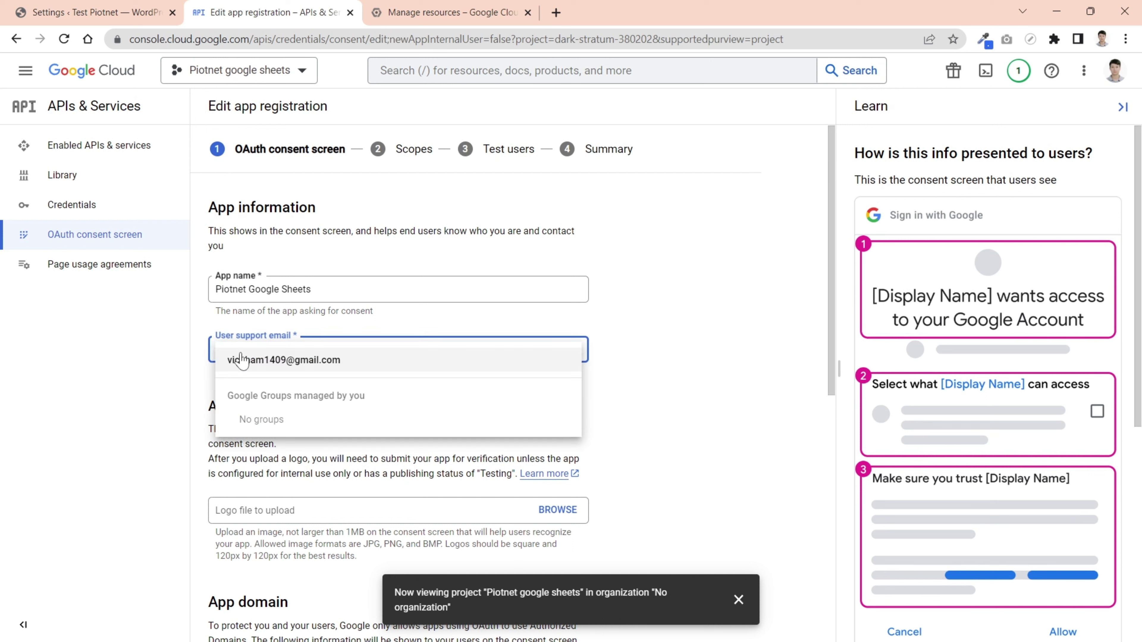
left_click(385, 369)
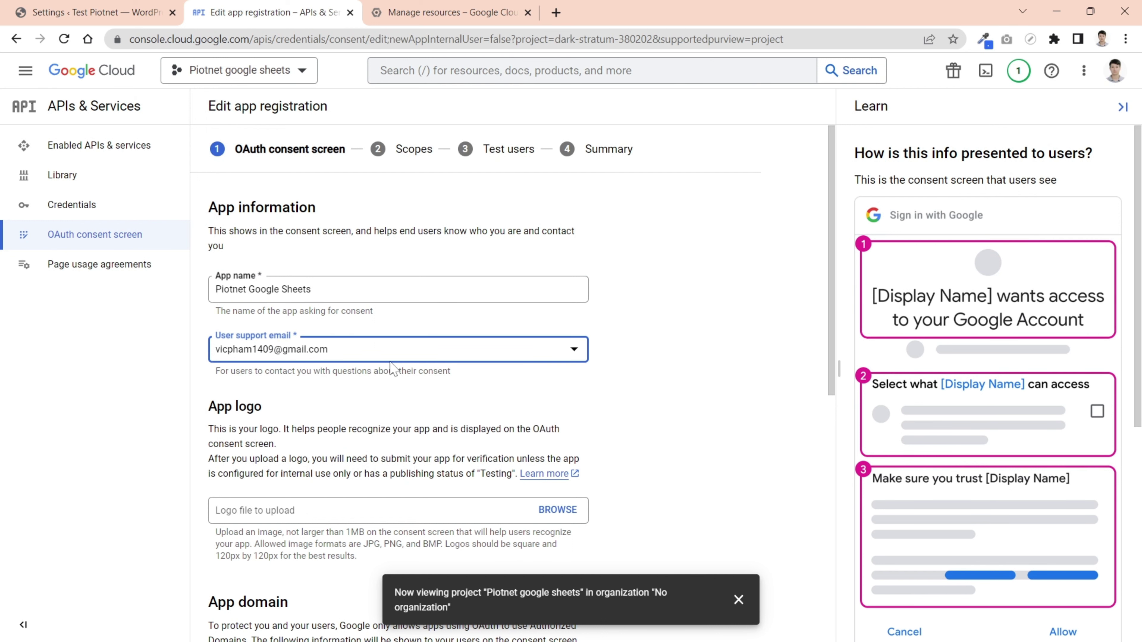
left_click(1122, 108)
scroll(745, 338, "down", 3)
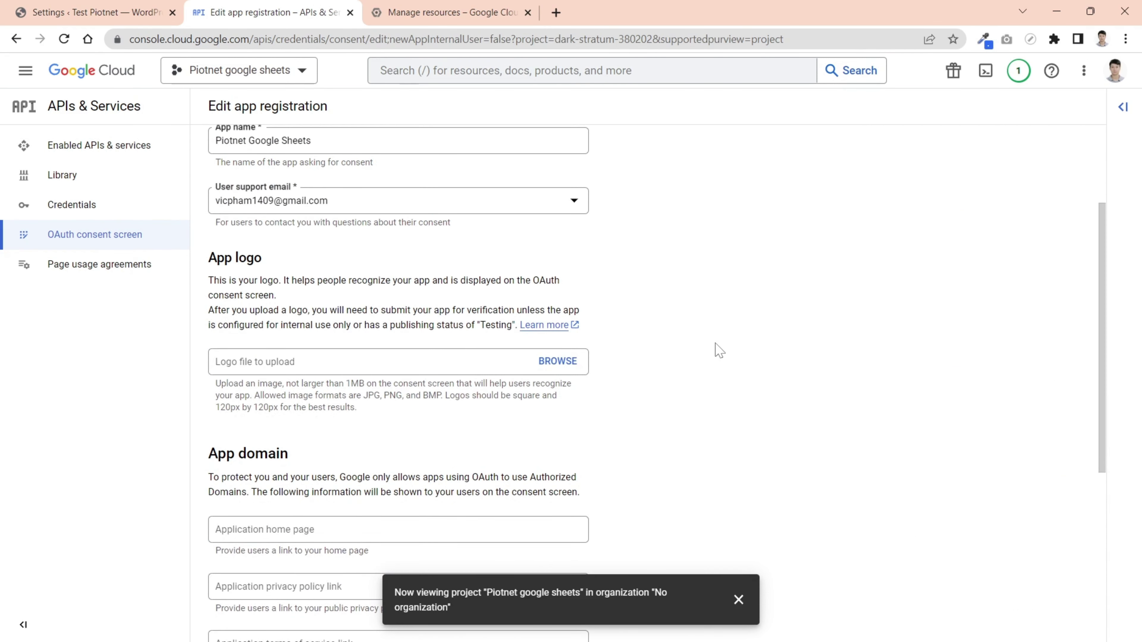
left_click(360, 361)
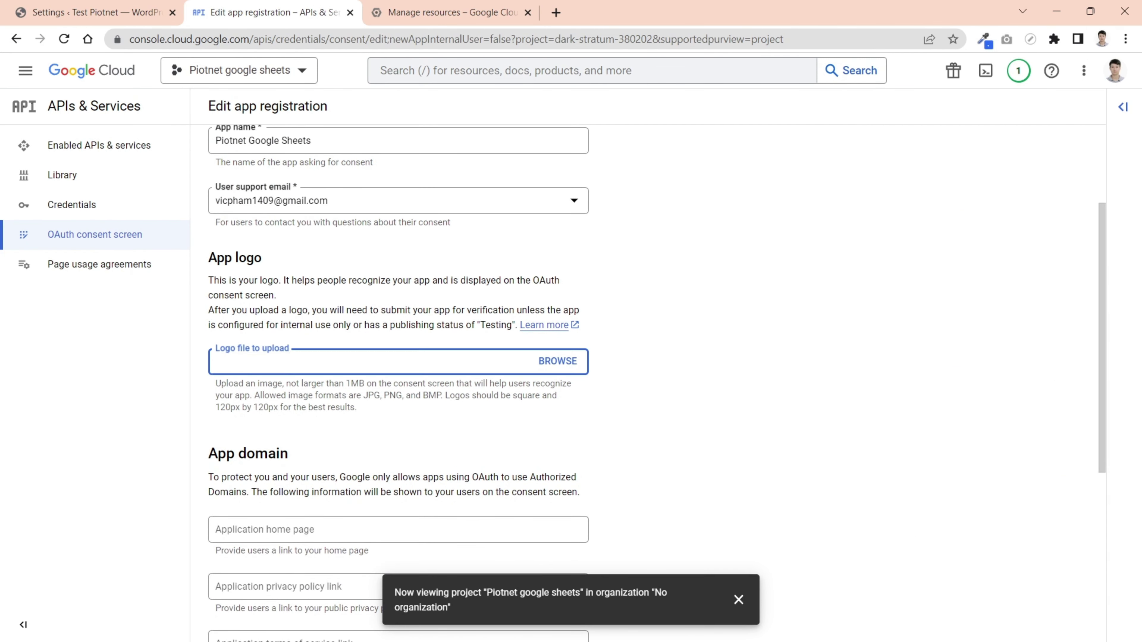
left_click(692, 362)
scroll(692, 362, "down", 5)
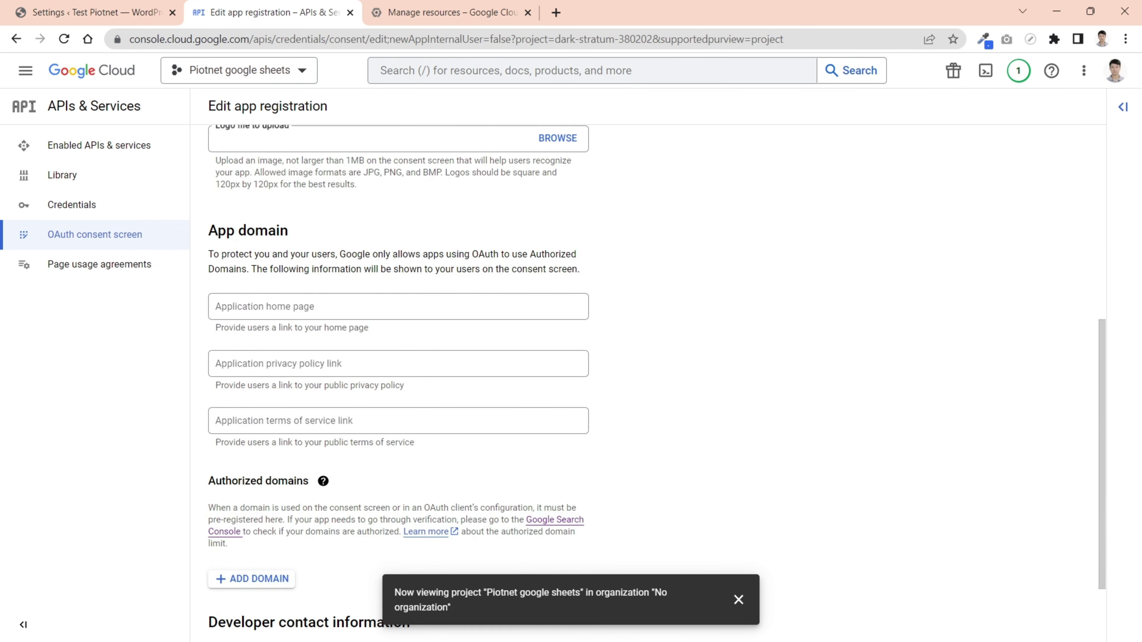
key("ctrl+shift+Tab")
left_click(216, 39)
left_click(216, 40)
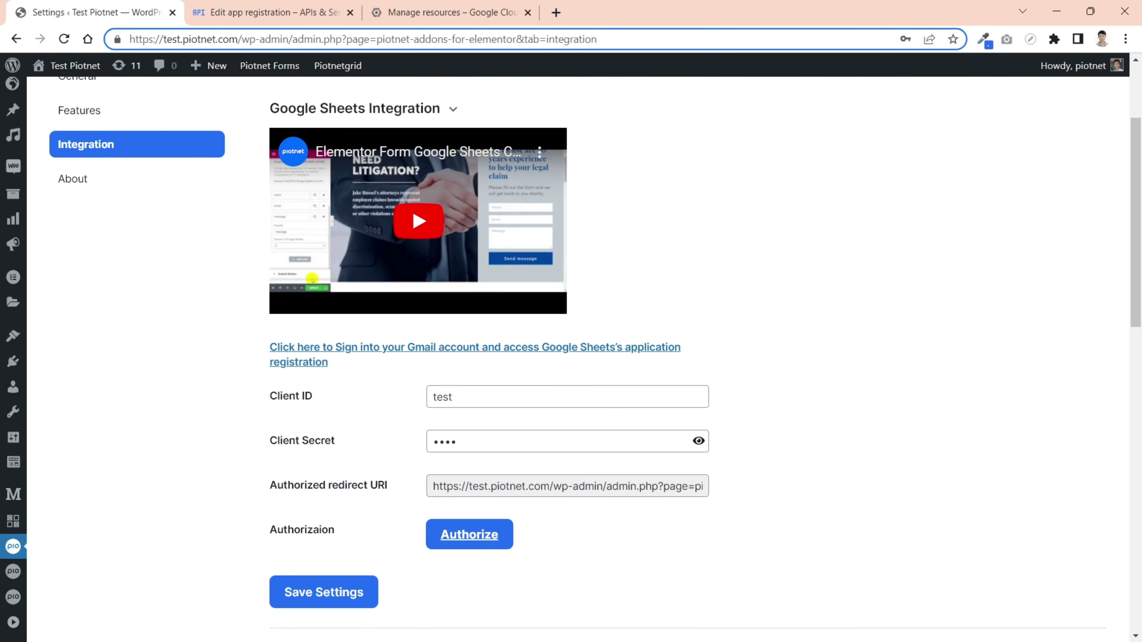
left_click_drag(238, 39, 129, 39)
key("ctrl+c")
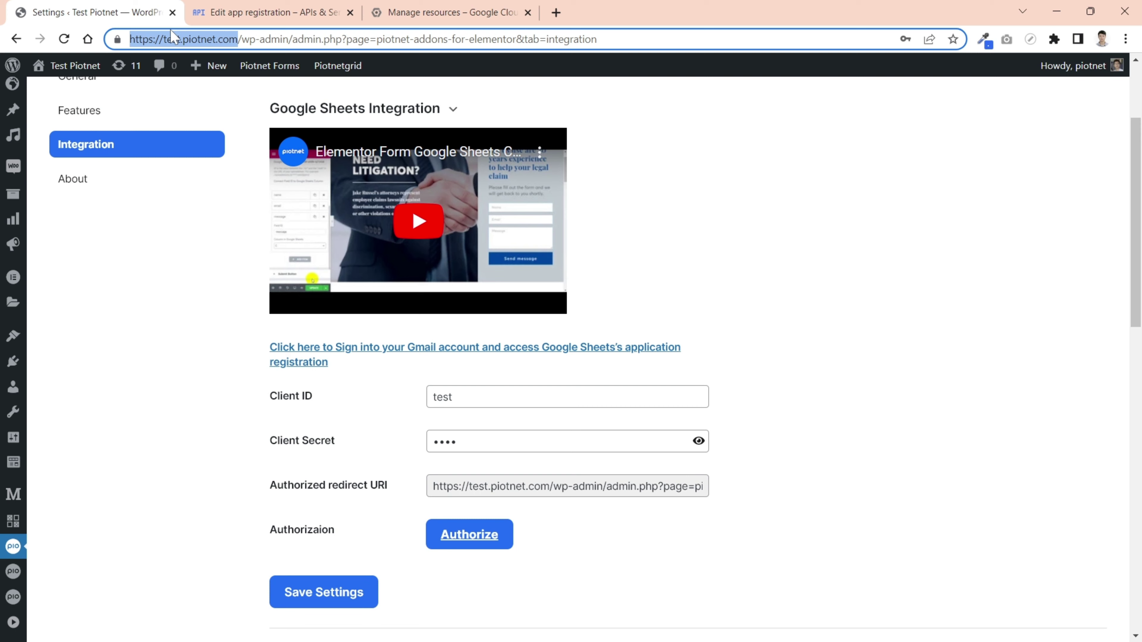
left_click(308, 16)
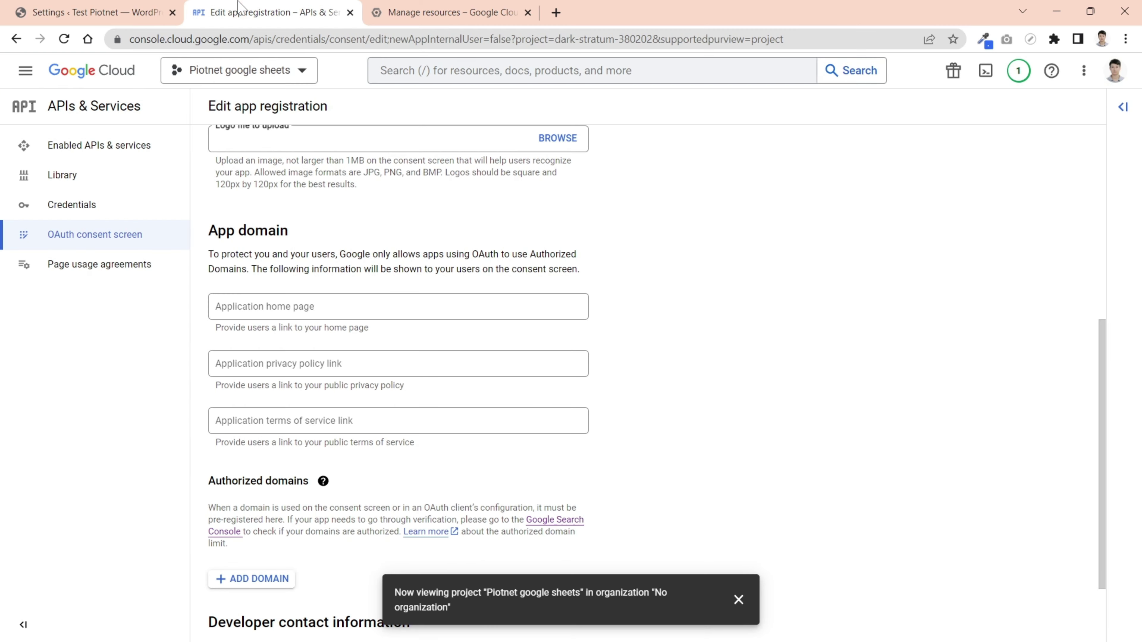
left_click(313, 302)
key("ctrl+v")
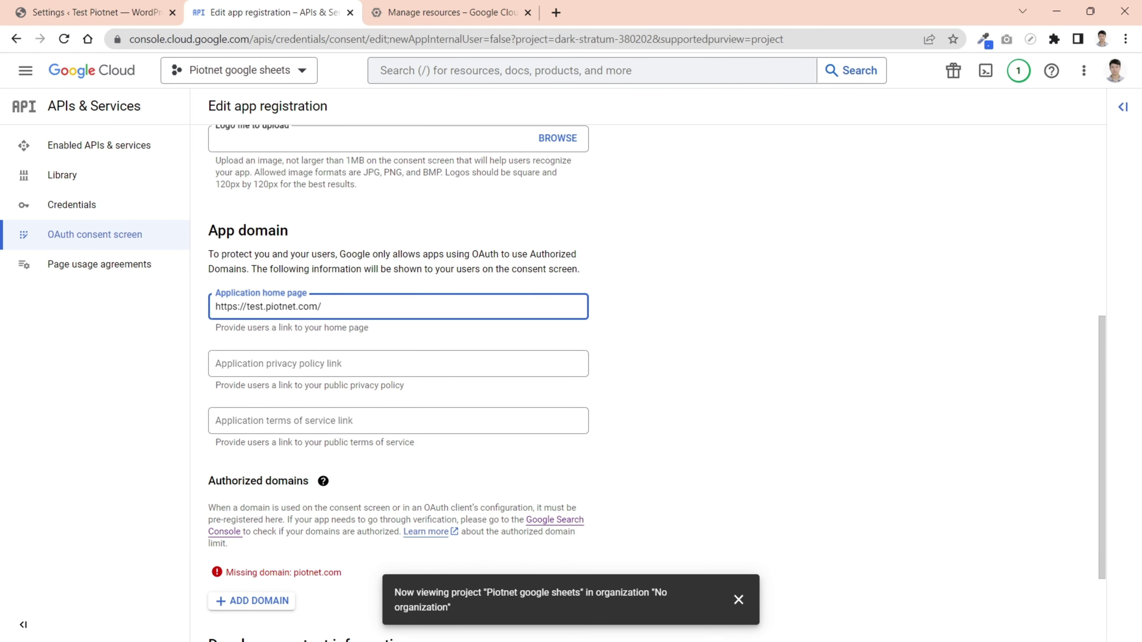
left_click(676, 322)
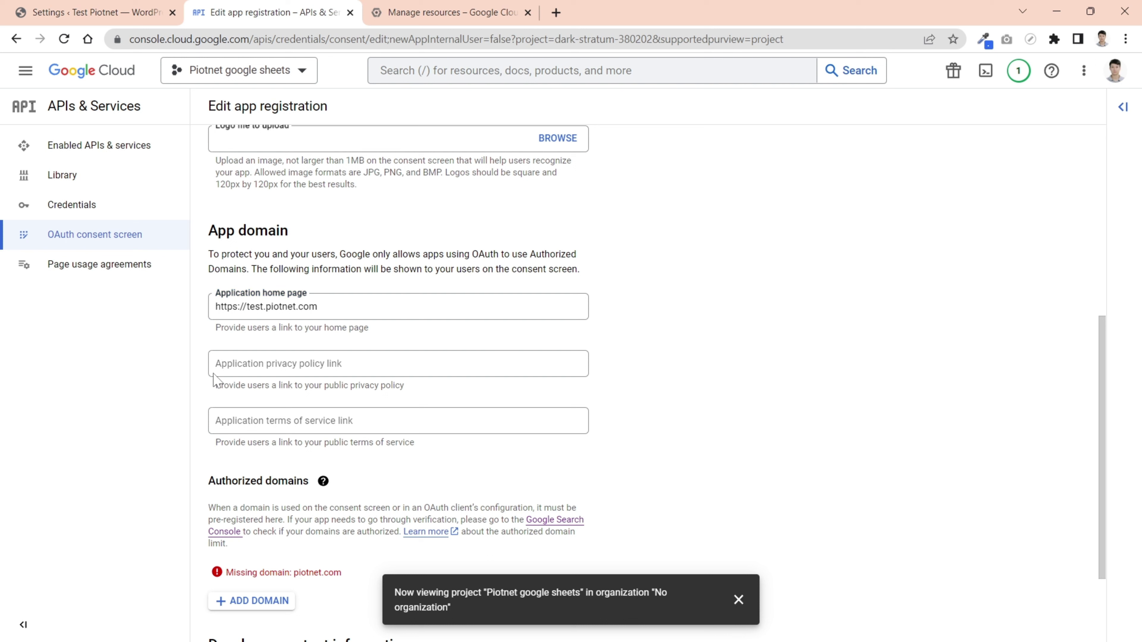
left_click(315, 364)
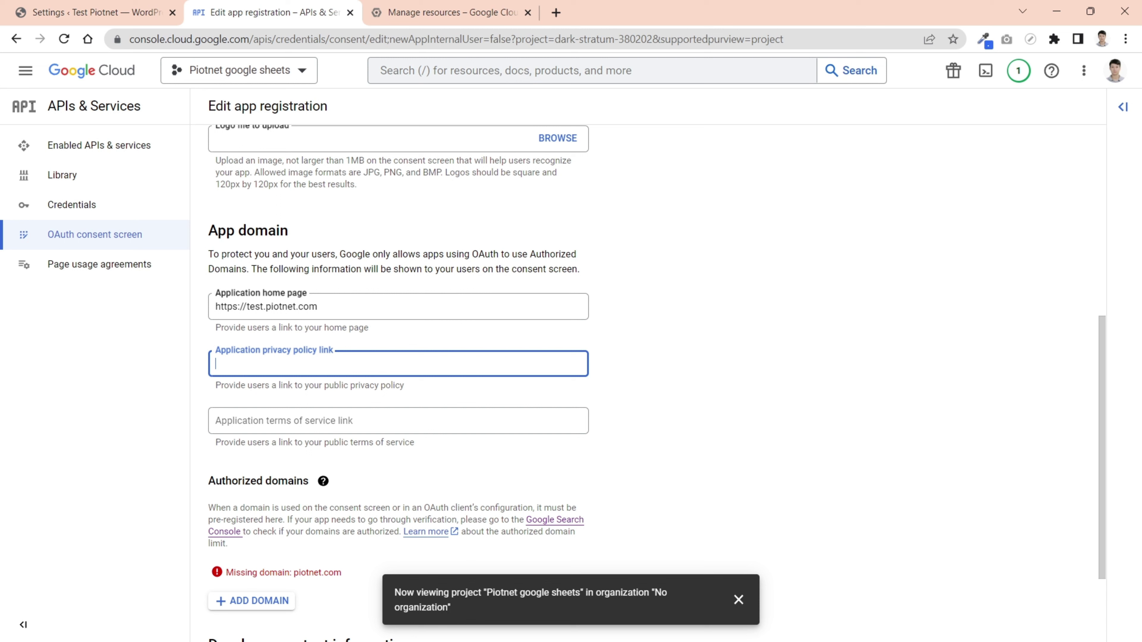
key("ctrl+v")
left_click(259, 421)
key("ctrl+v")
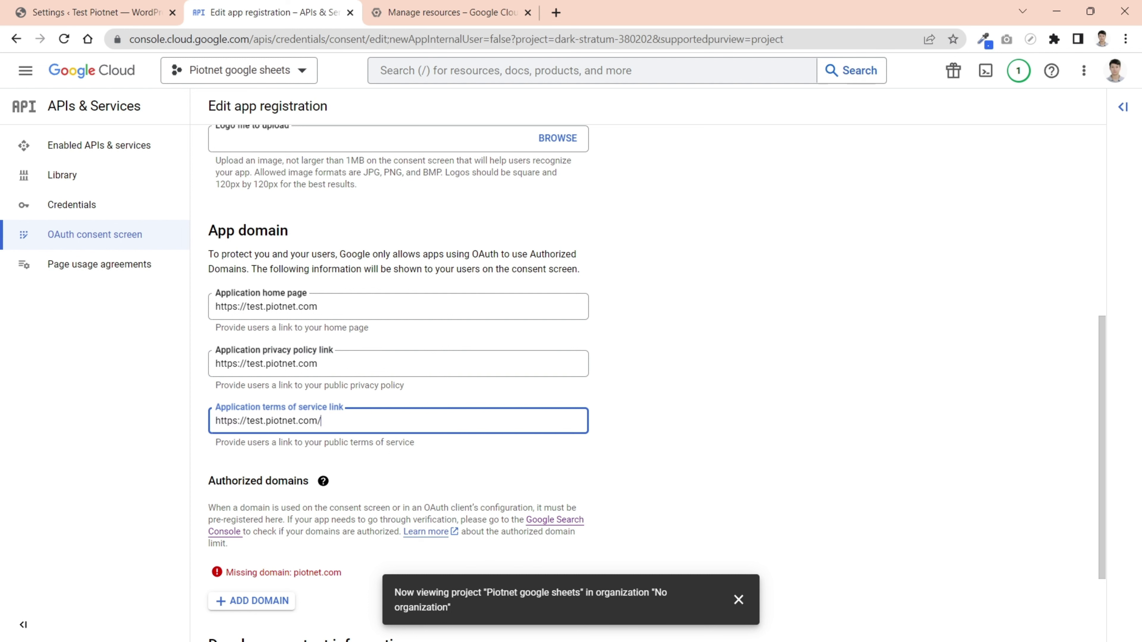
left_click(802, 419)
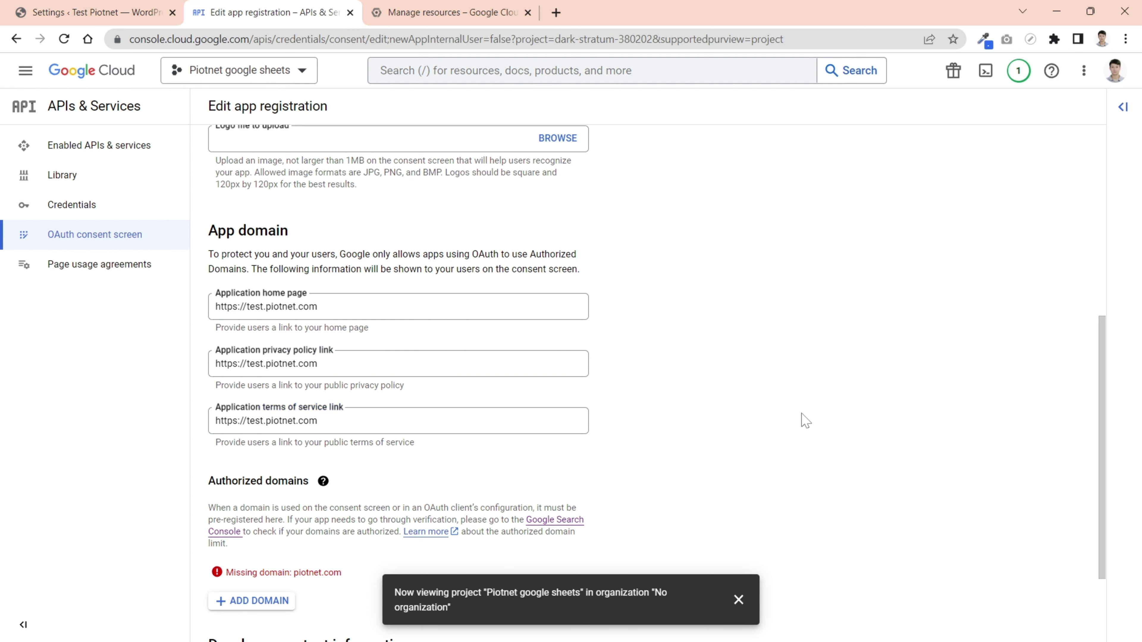
- Add piotnet.com as an authorized domain and enter the developer contact e-mail
scroll(715, 406, "down", 2)
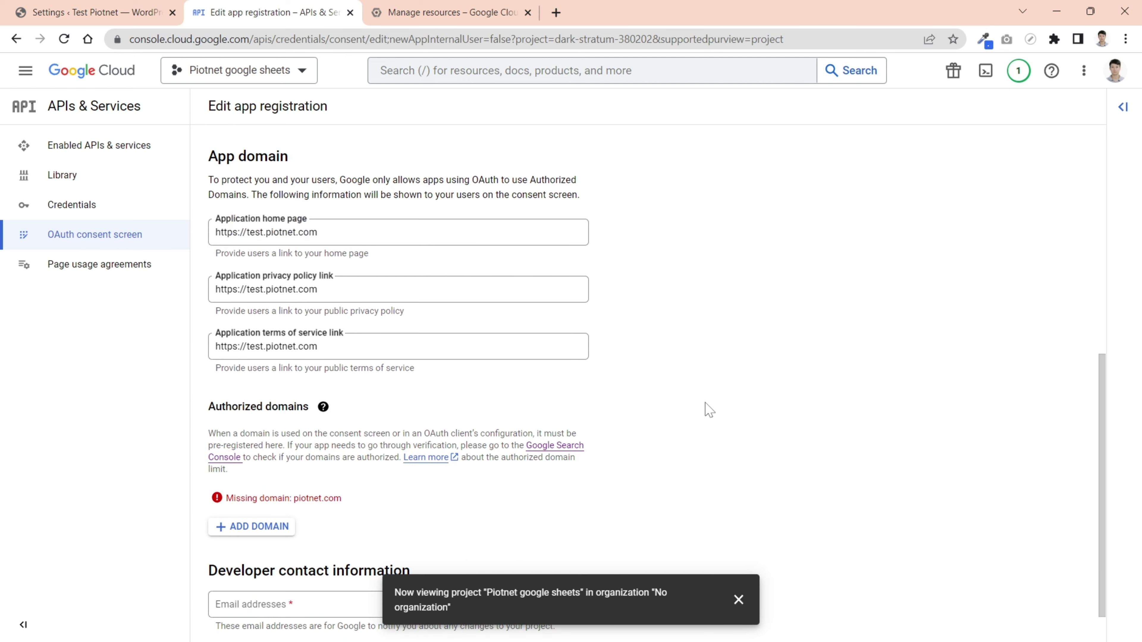
scroll(355, 495, "down", 1)
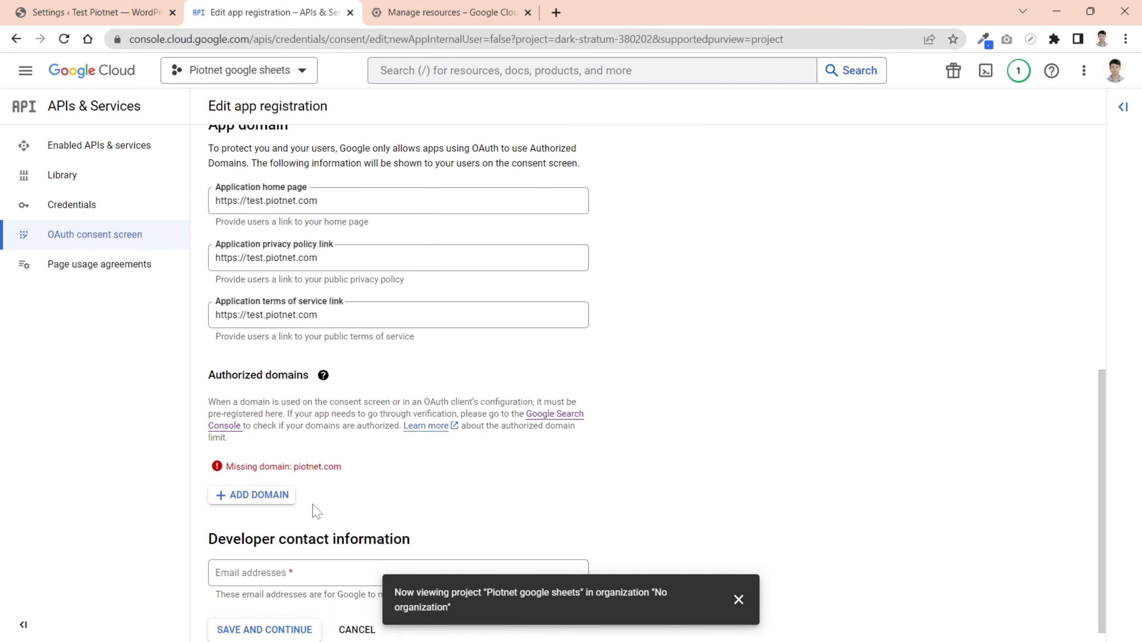
left_click(274, 479)
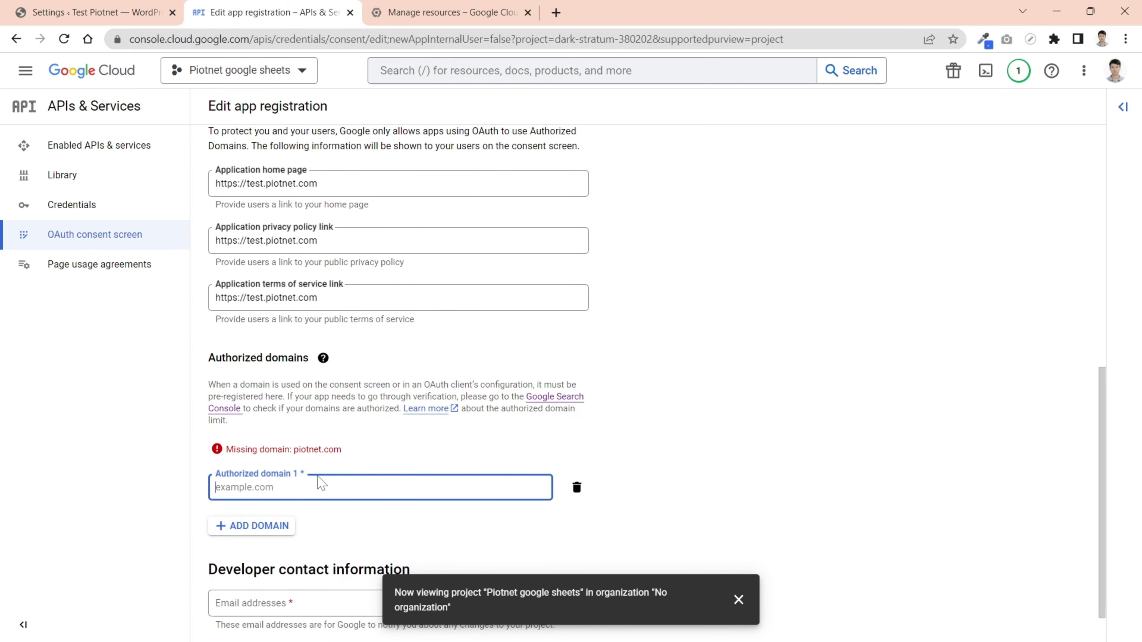
type("piotnet")
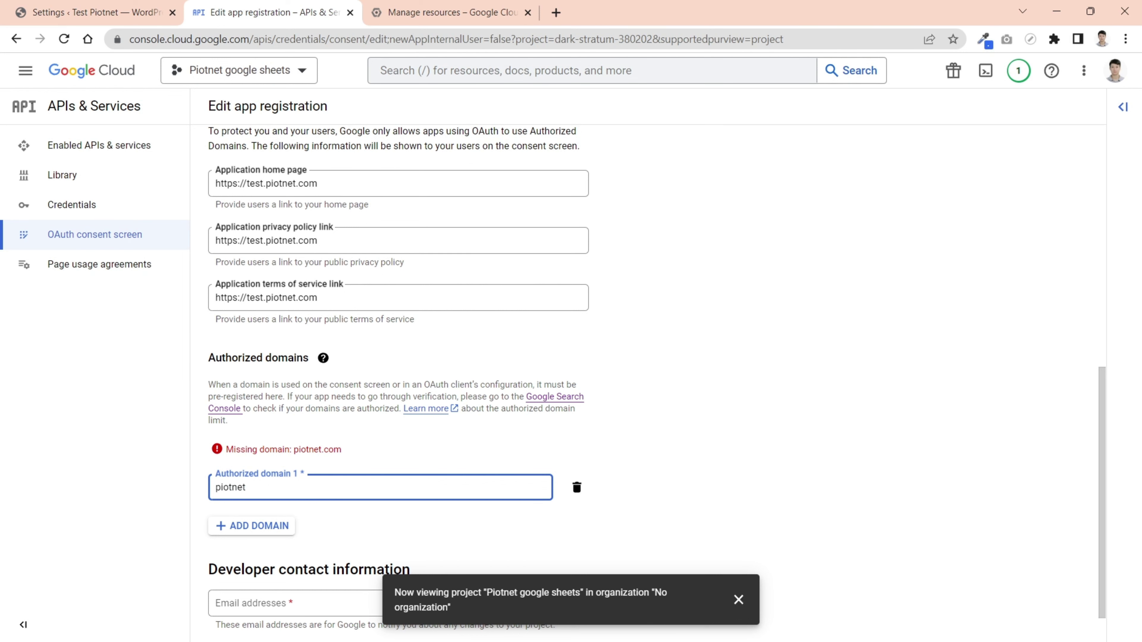
type(".com")
scroll(301, 479, "down", 1)
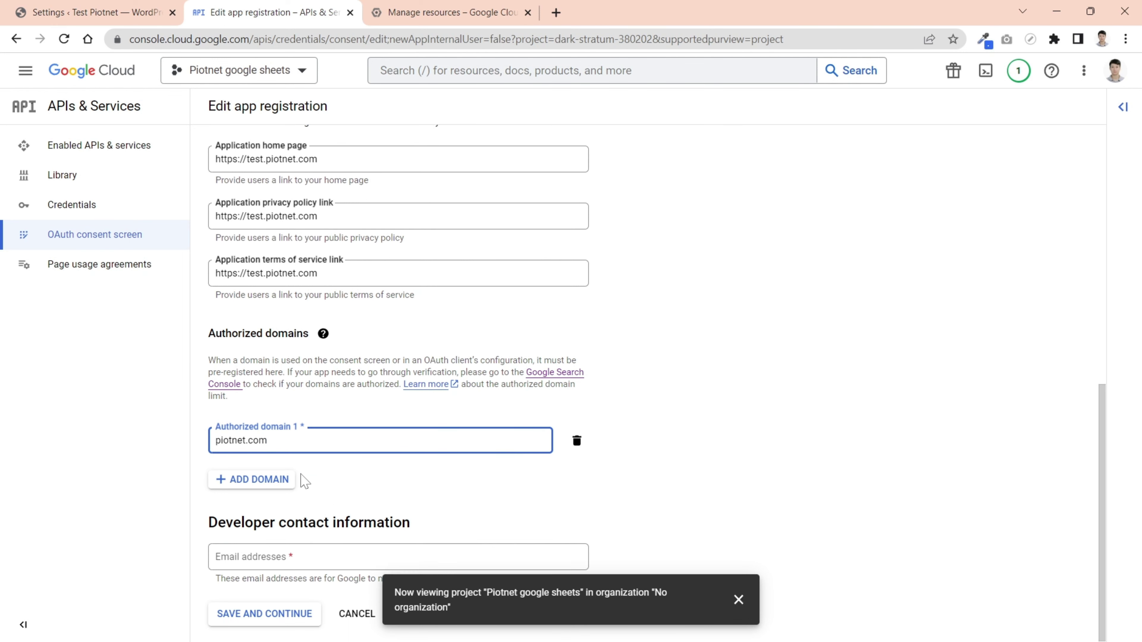
left_click(398, 557)
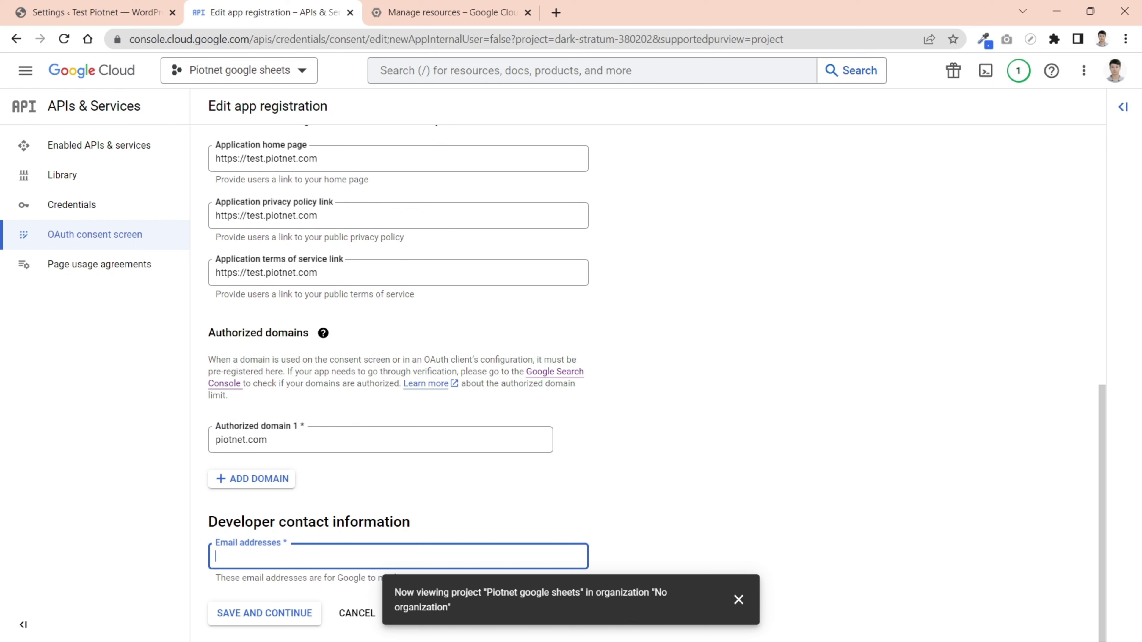
left_click(739, 600)
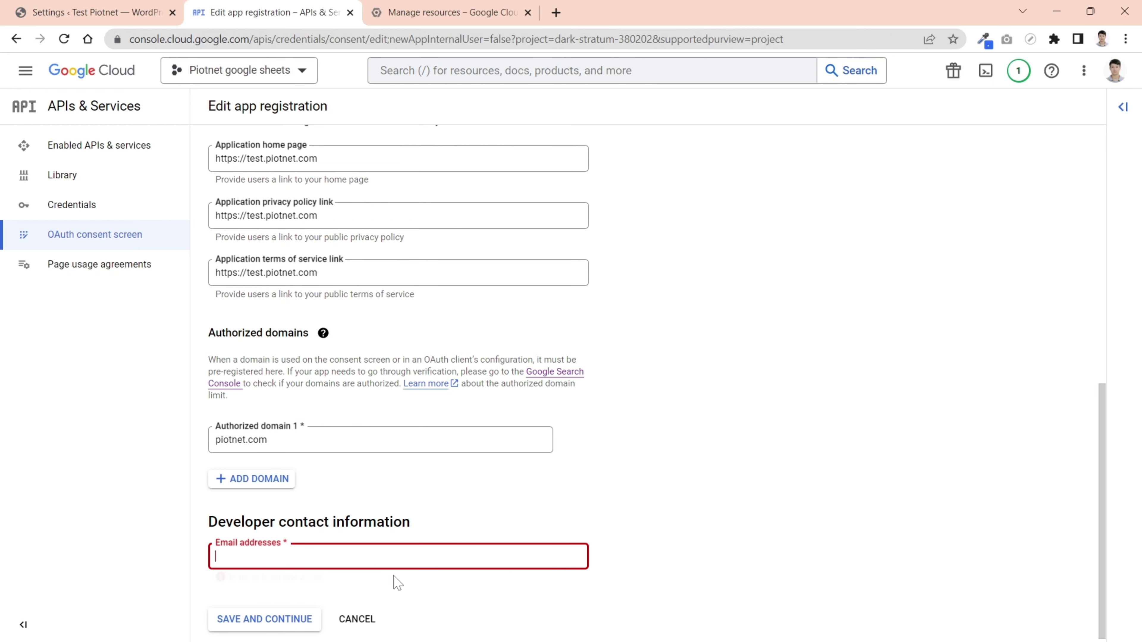
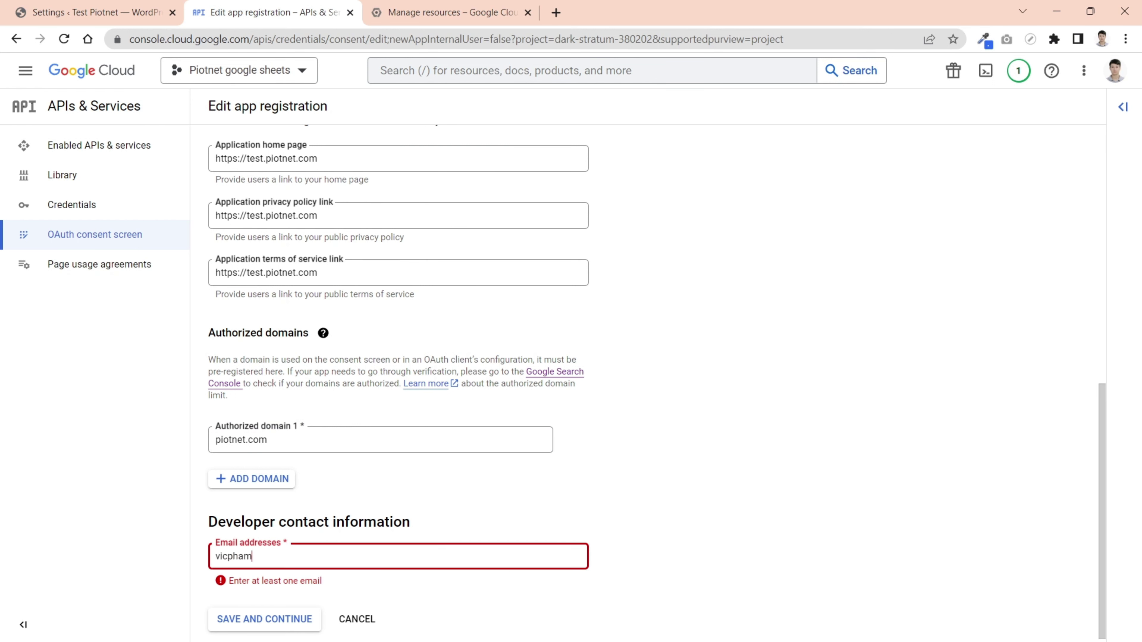
left_click(725, 548)
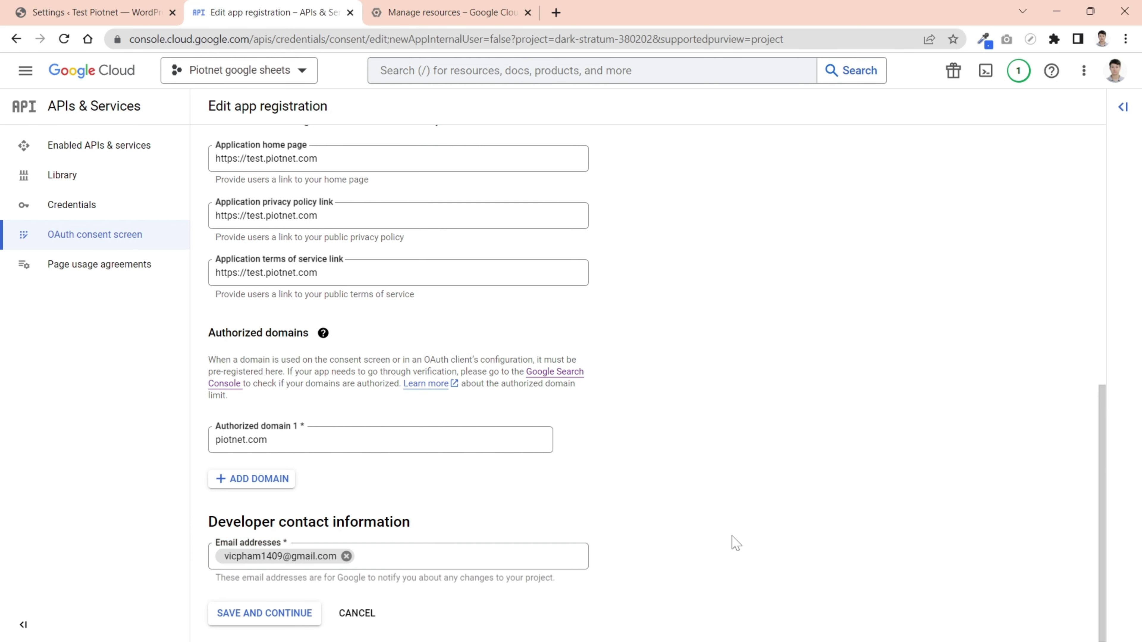
- Save the app information and continue past Scopes without adding any
left_click(265, 613)
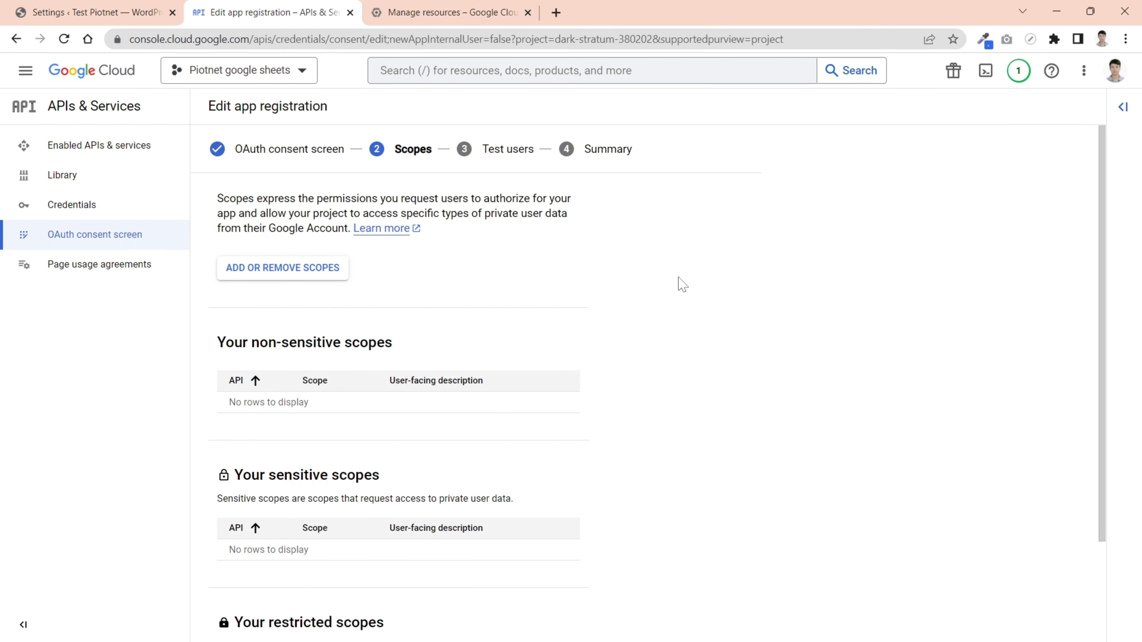
scroll(694, 279, "down", 3)
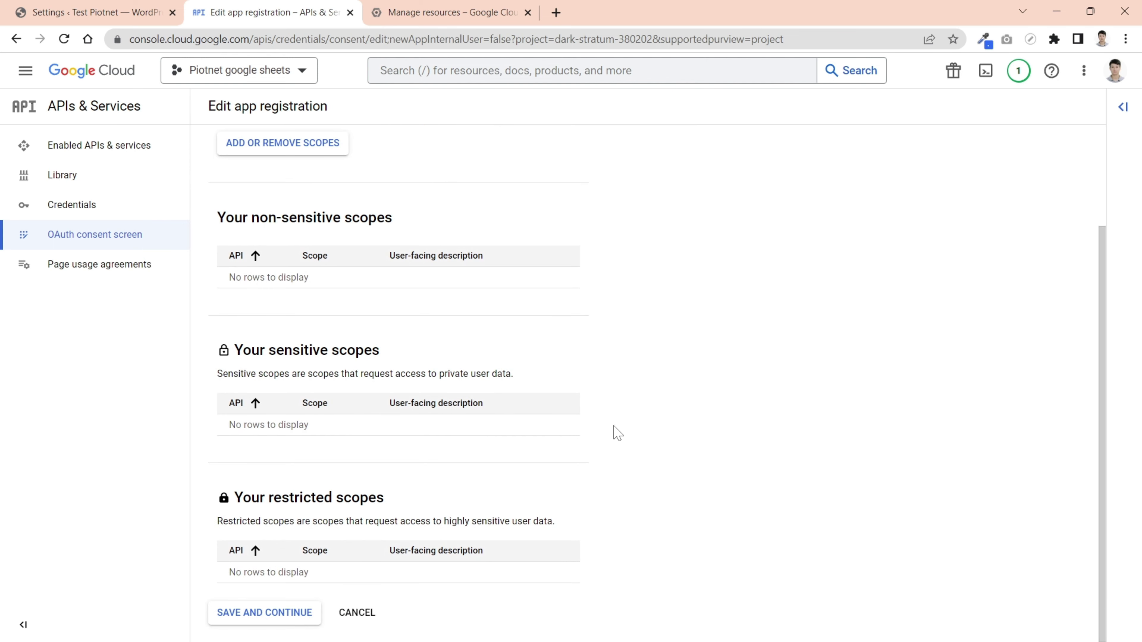
left_click(269, 616)
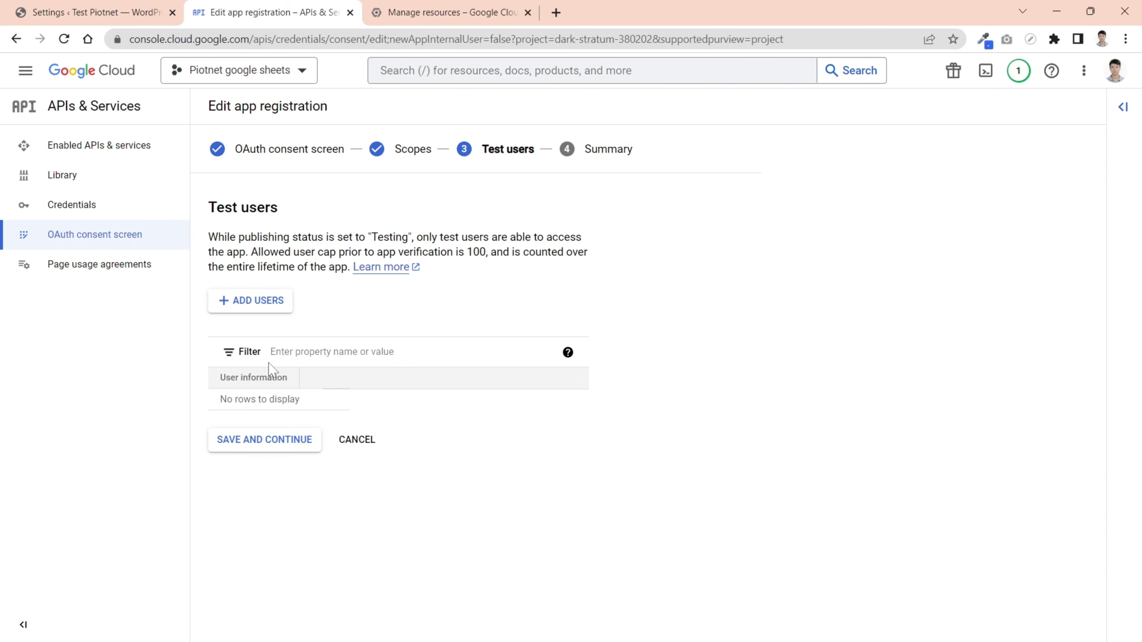
- Add the test user's e-mail address and continue to the registration Summary
left_click(264, 300)
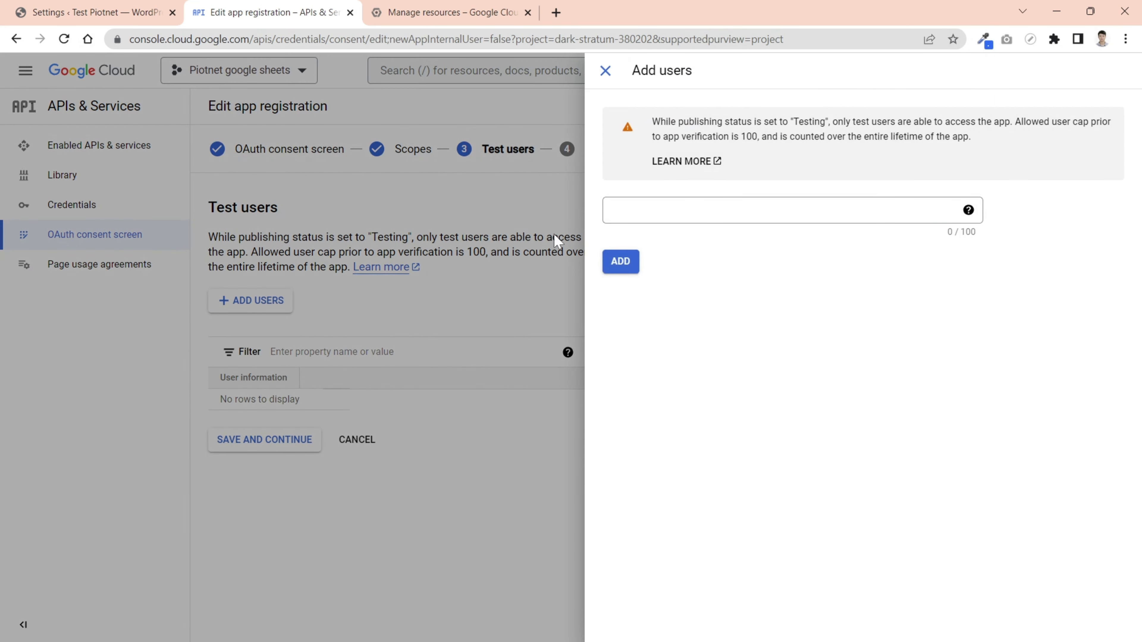
left_click(610, 210)
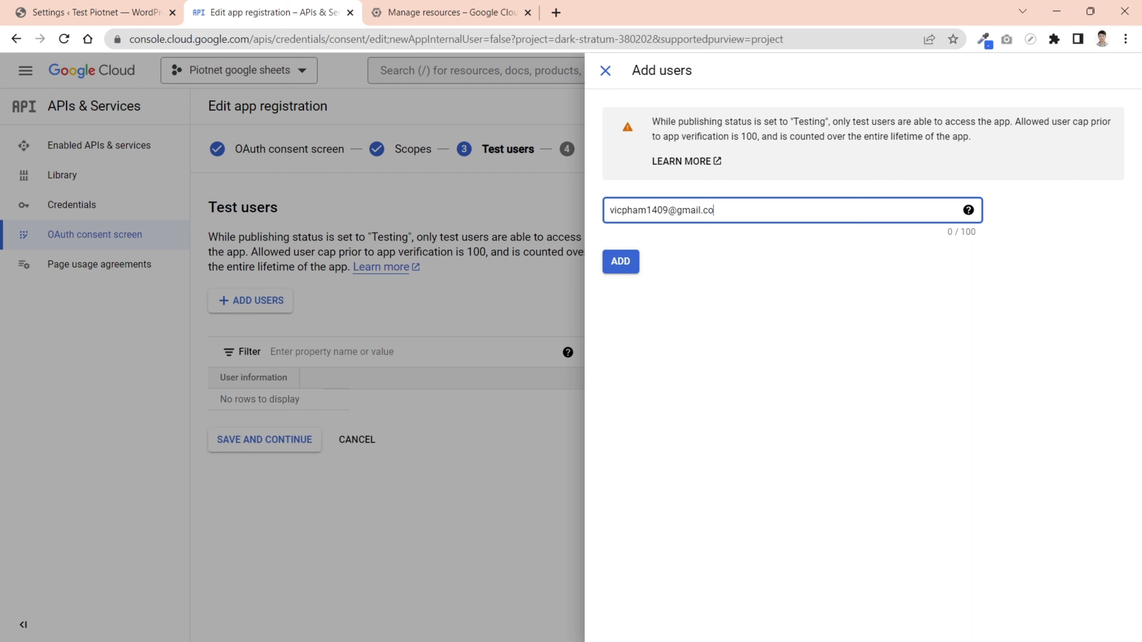
left_click(619, 265)
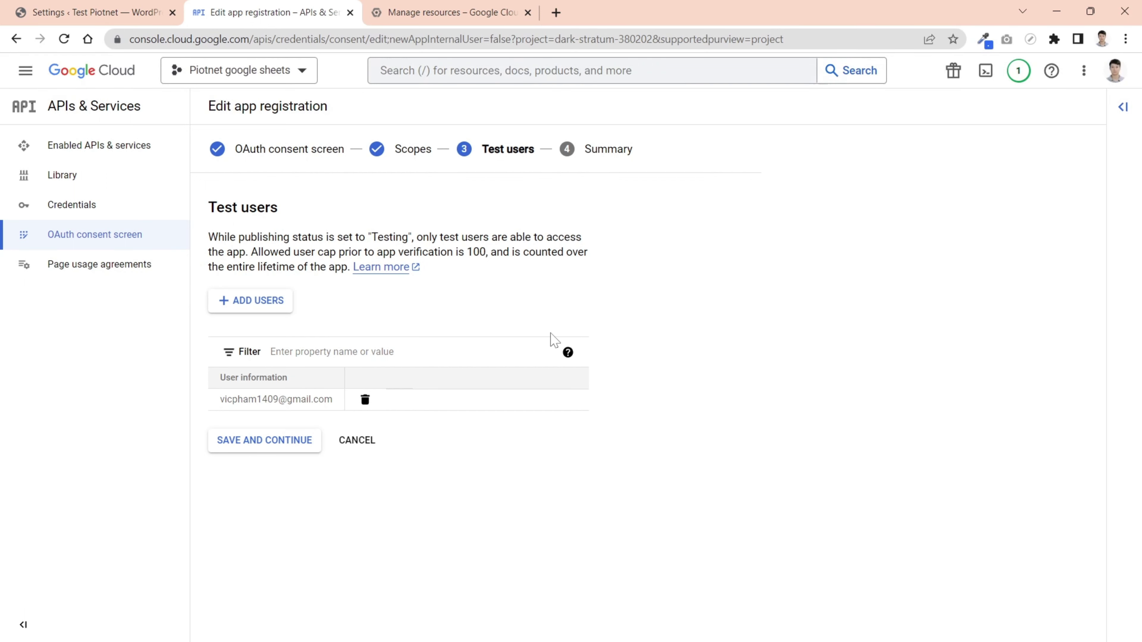
left_click(285, 445)
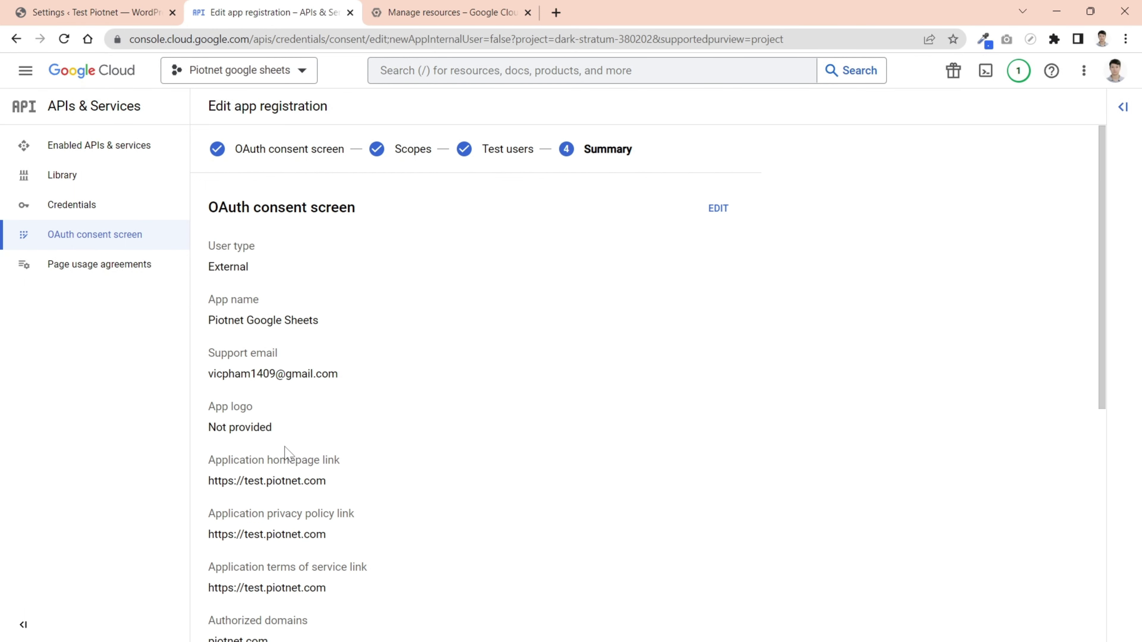
scroll(508, 288, "down", 5)
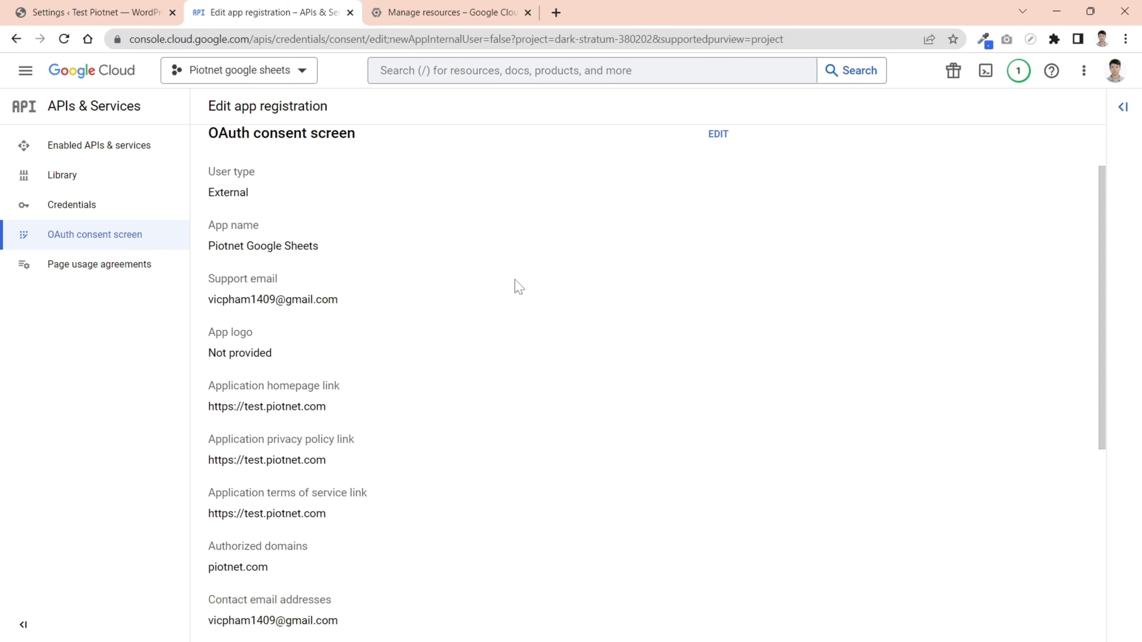
scroll(519, 288, "down", 5)
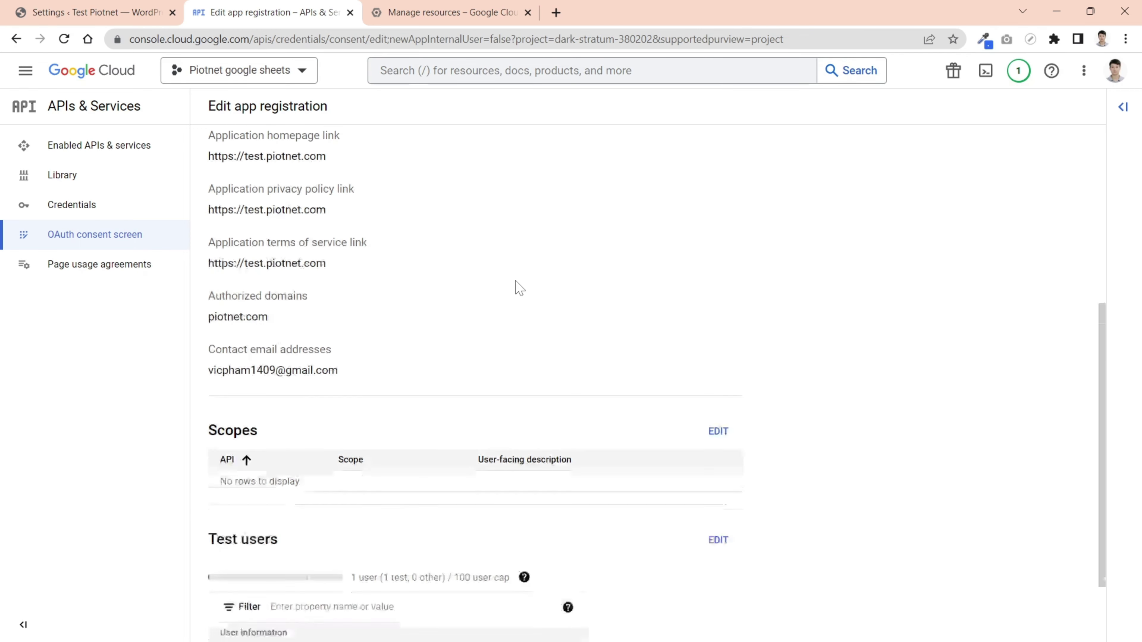
scroll(350, 495, "up", 10)
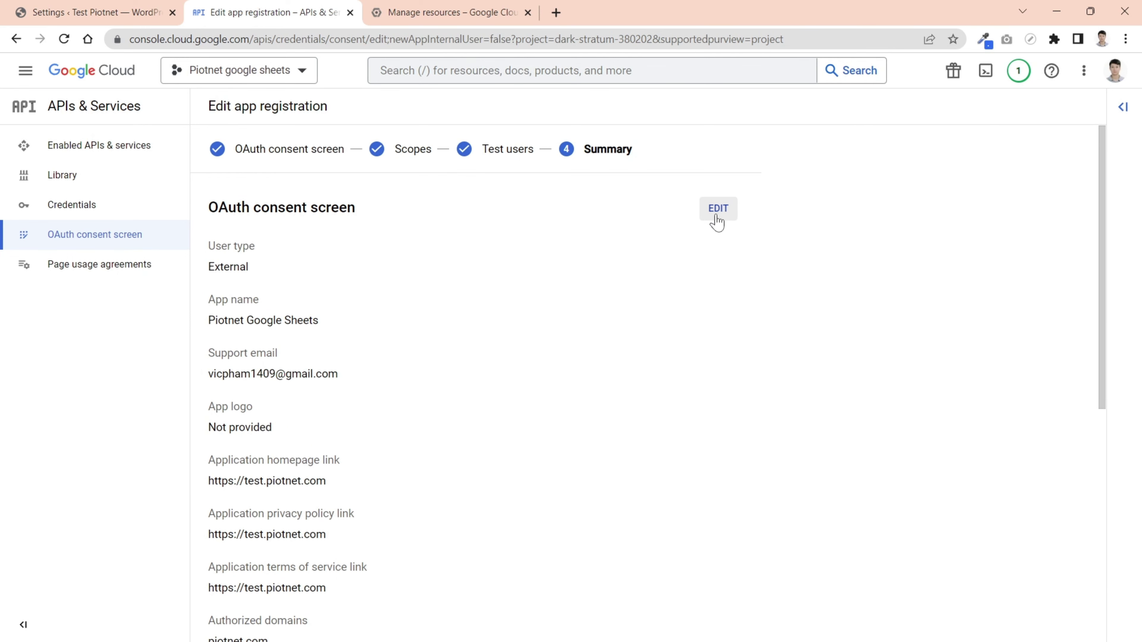
left_click(67, 215)
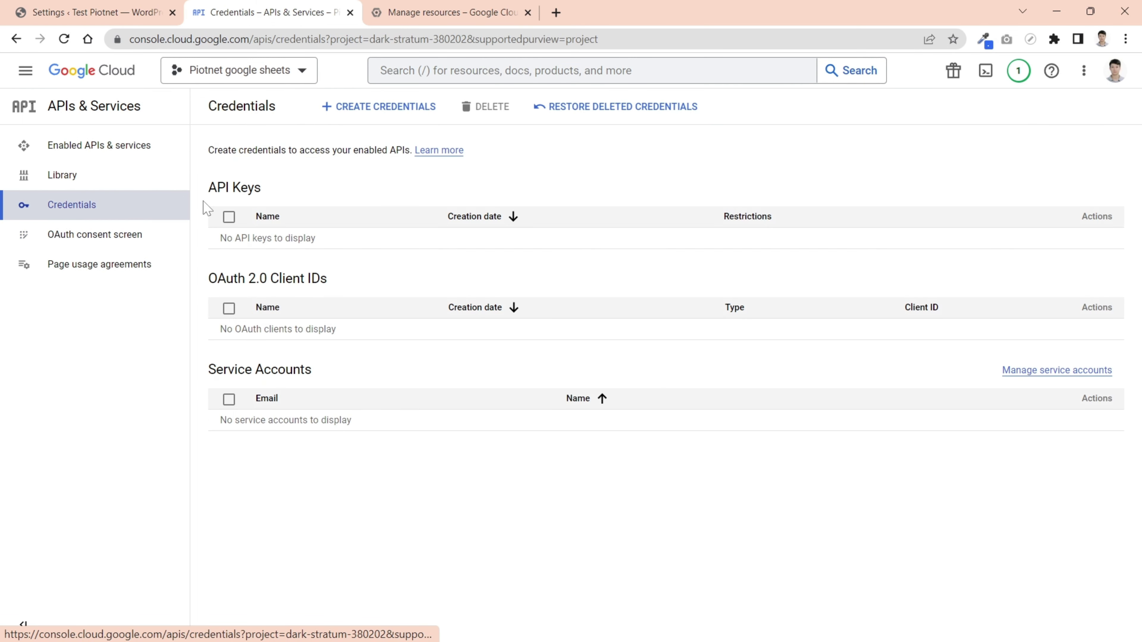
- Create a new API key and open its settings for editing
left_click(381, 113)
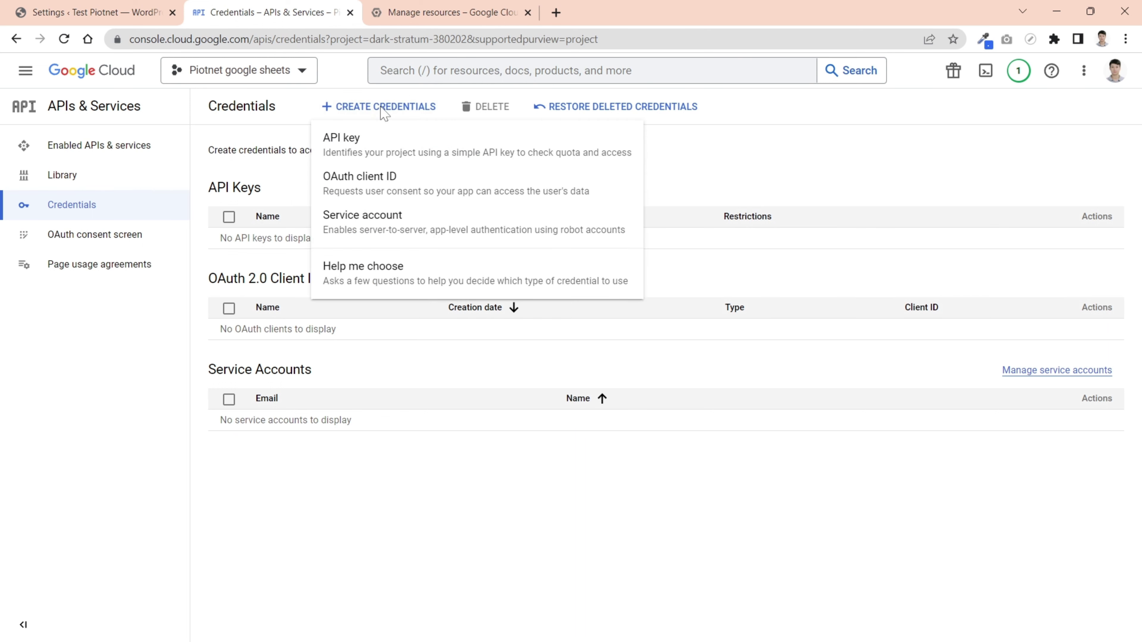
left_click(357, 157)
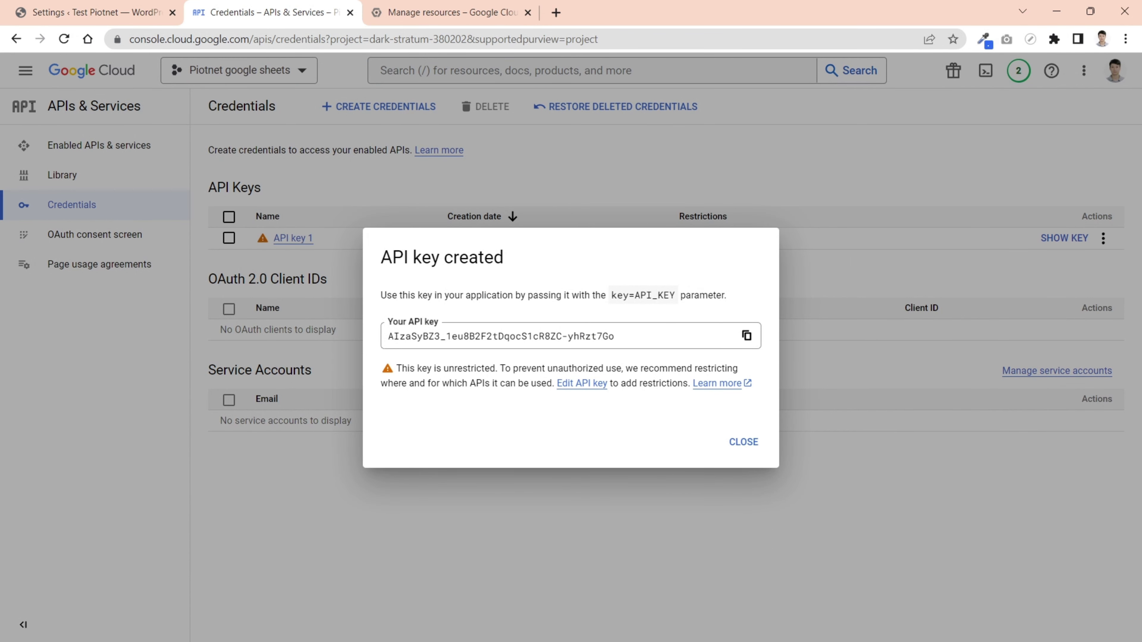
left_click(591, 388)
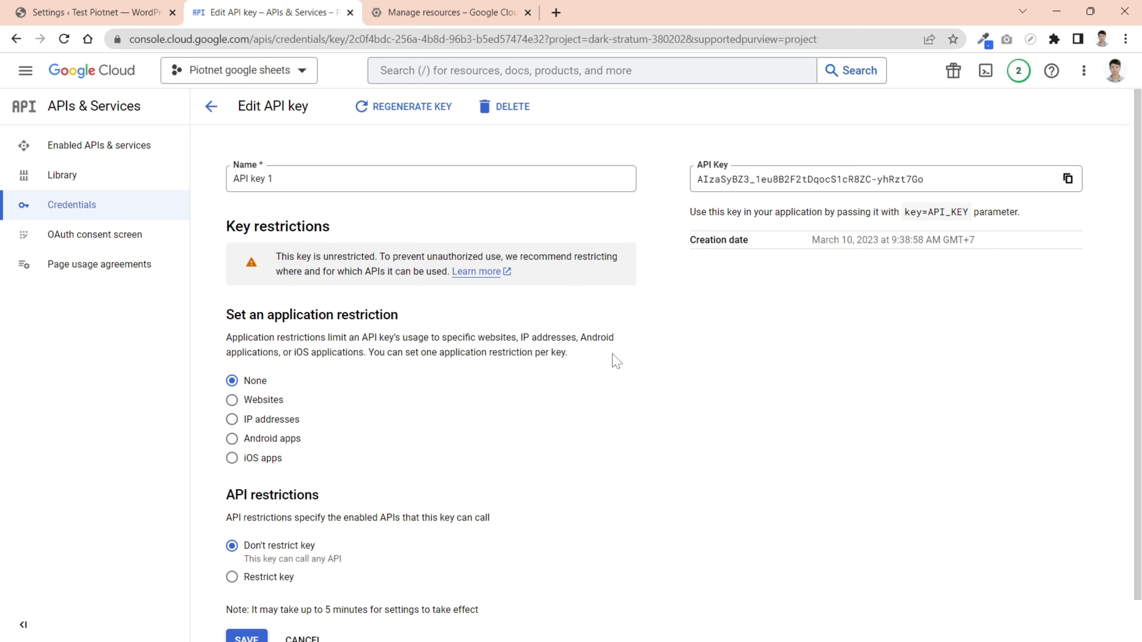
- Restrict API key 1 to the Google Sheets API and save
scroll(615, 363, "down", 1)
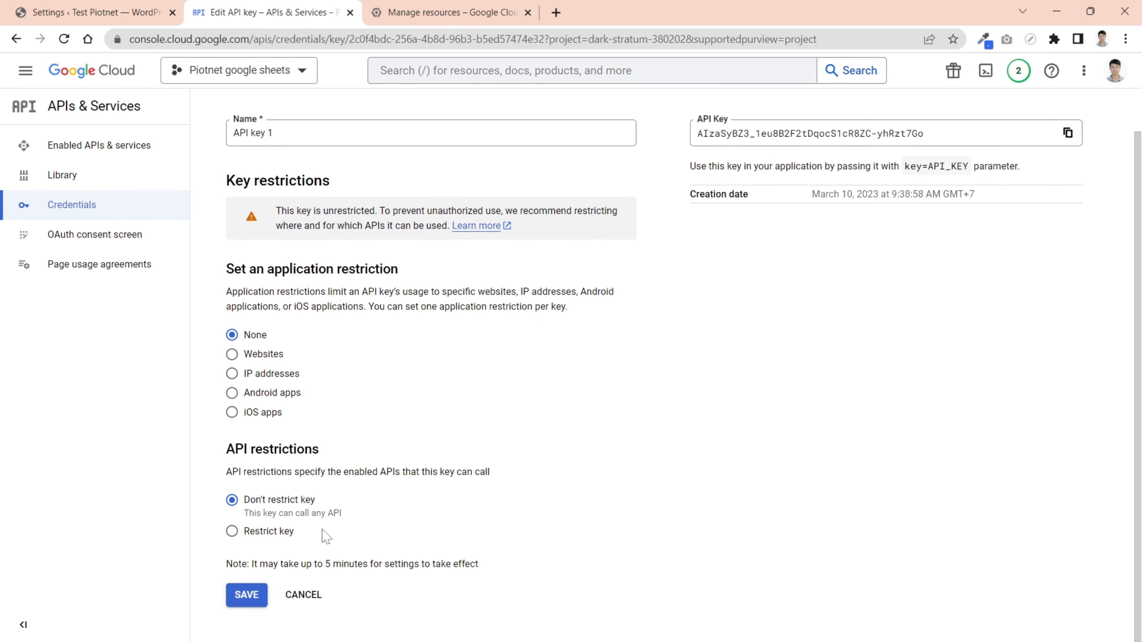
left_click(231, 531)
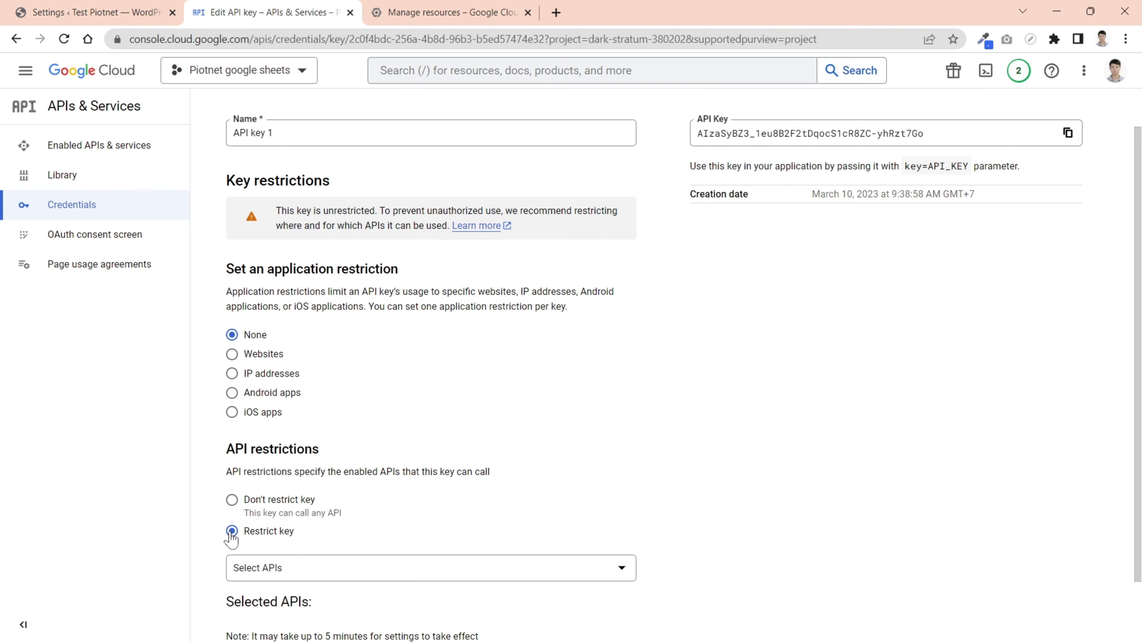
scroll(548, 503, "down", 2)
left_click(618, 497)
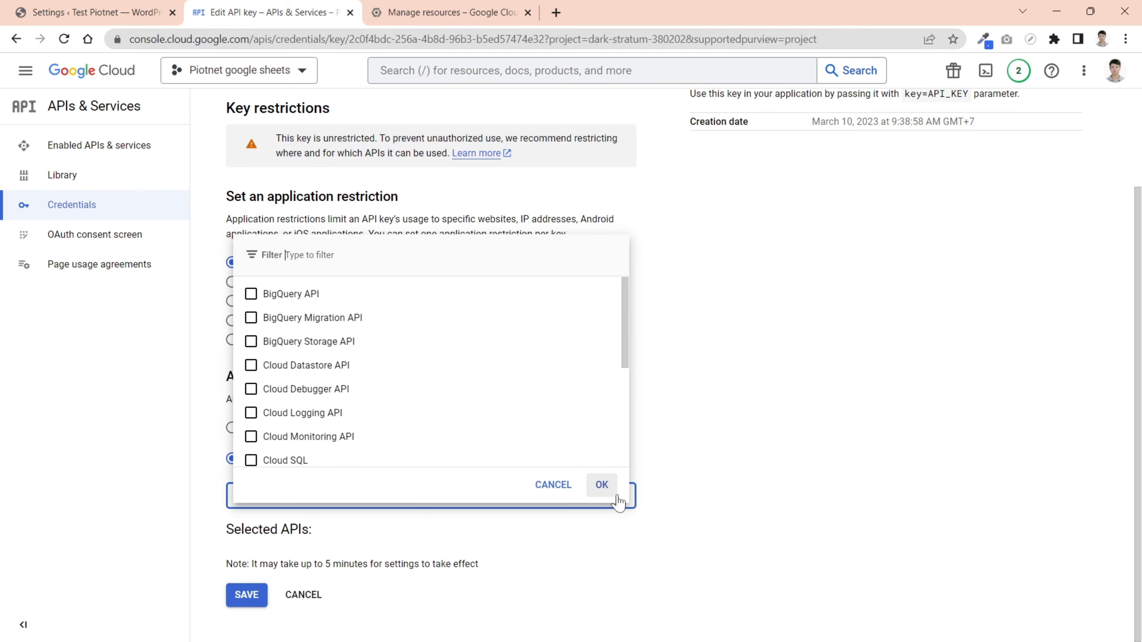
scroll(613, 405, "down", 3)
scroll(613, 400, "down", 2)
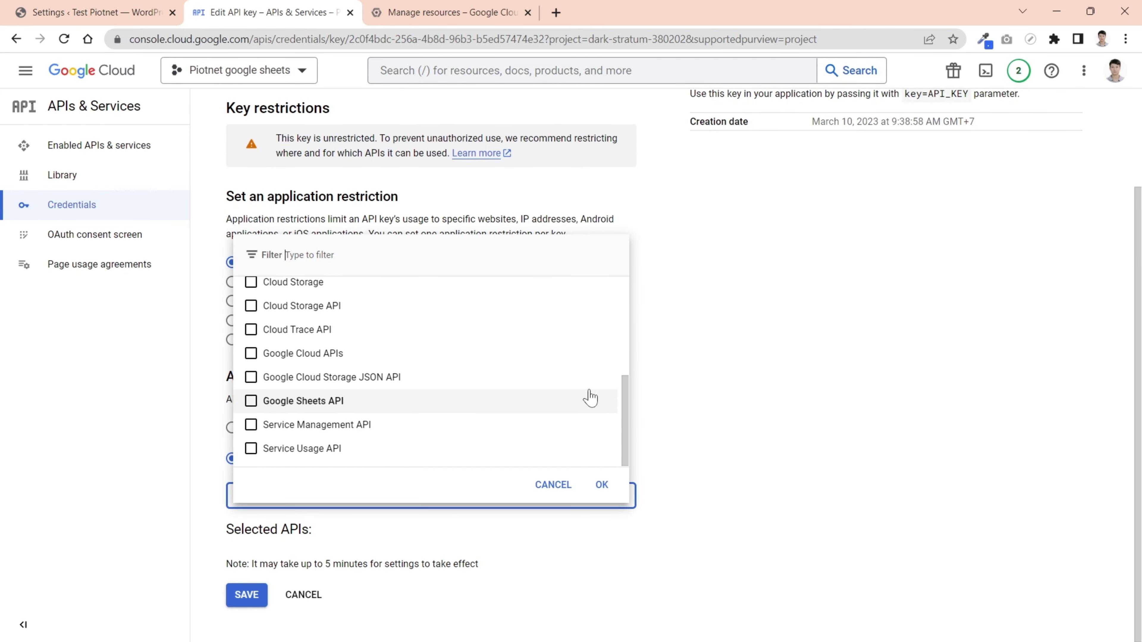
left_click(251, 402)
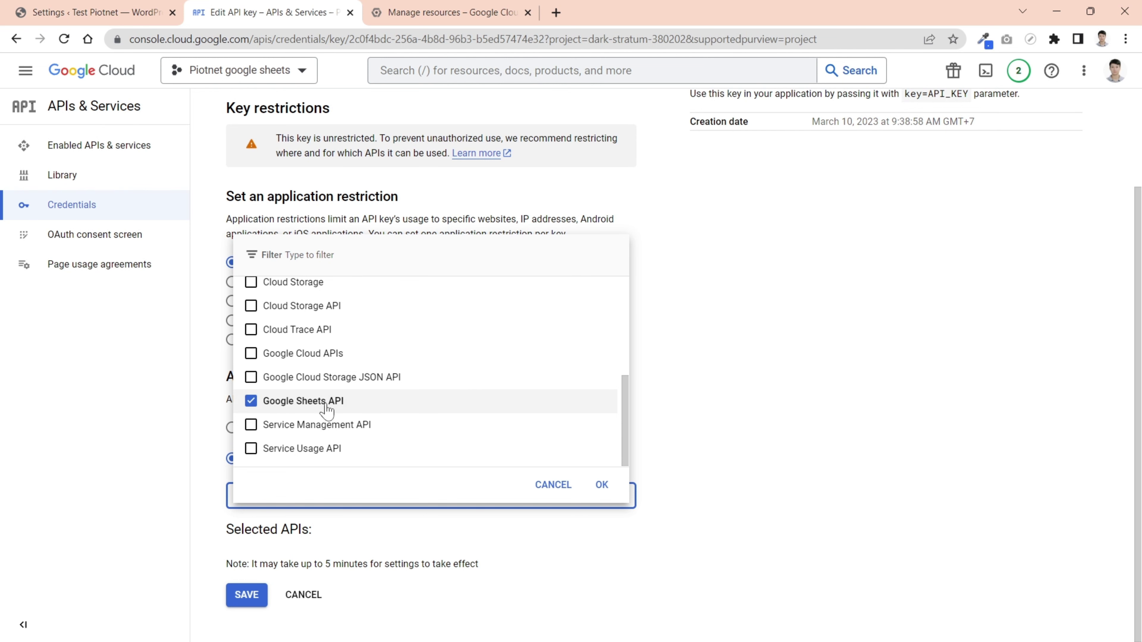
left_click(601, 485)
scroll(660, 487, "down", 1)
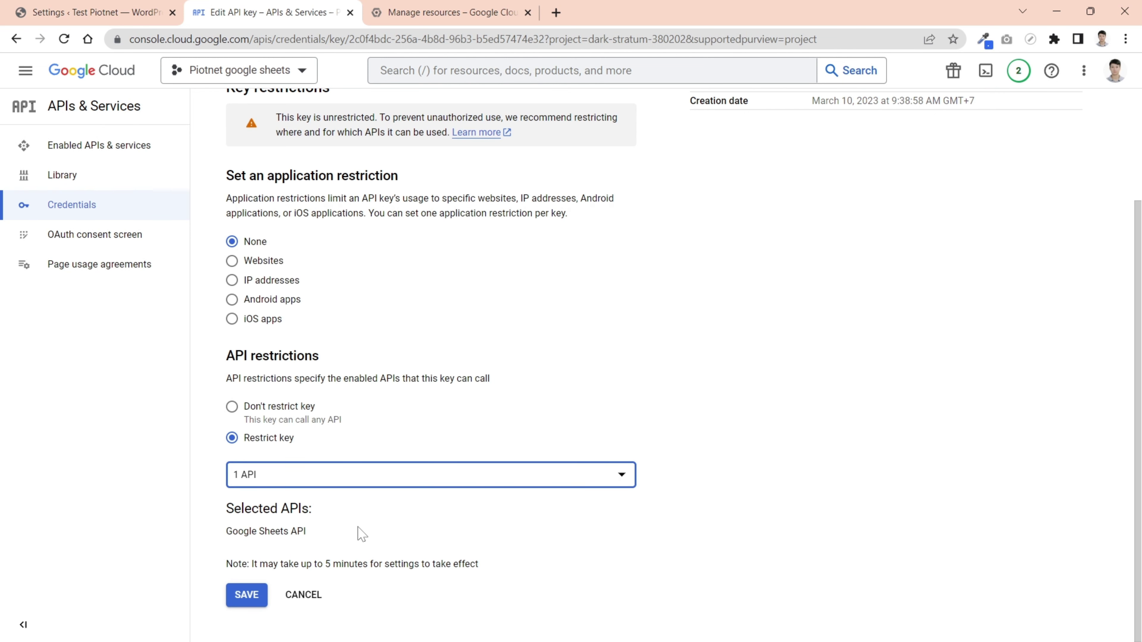
left_click(245, 596)
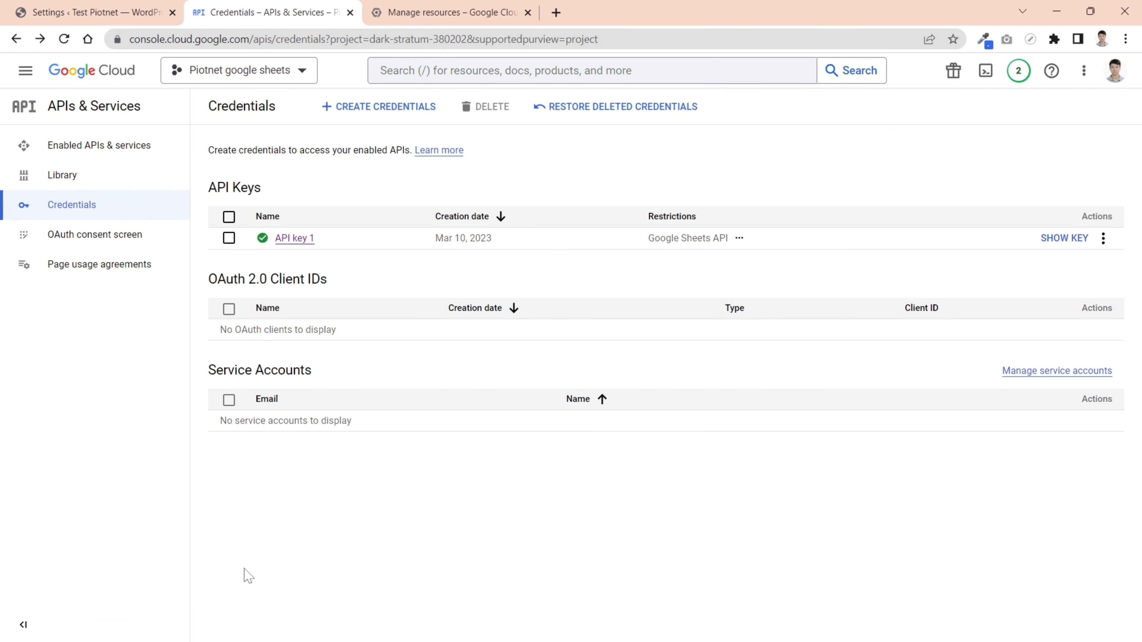
- Create an OAuth client ID of type Web application, keeping the name Web client 1
mouse_move(263, 245)
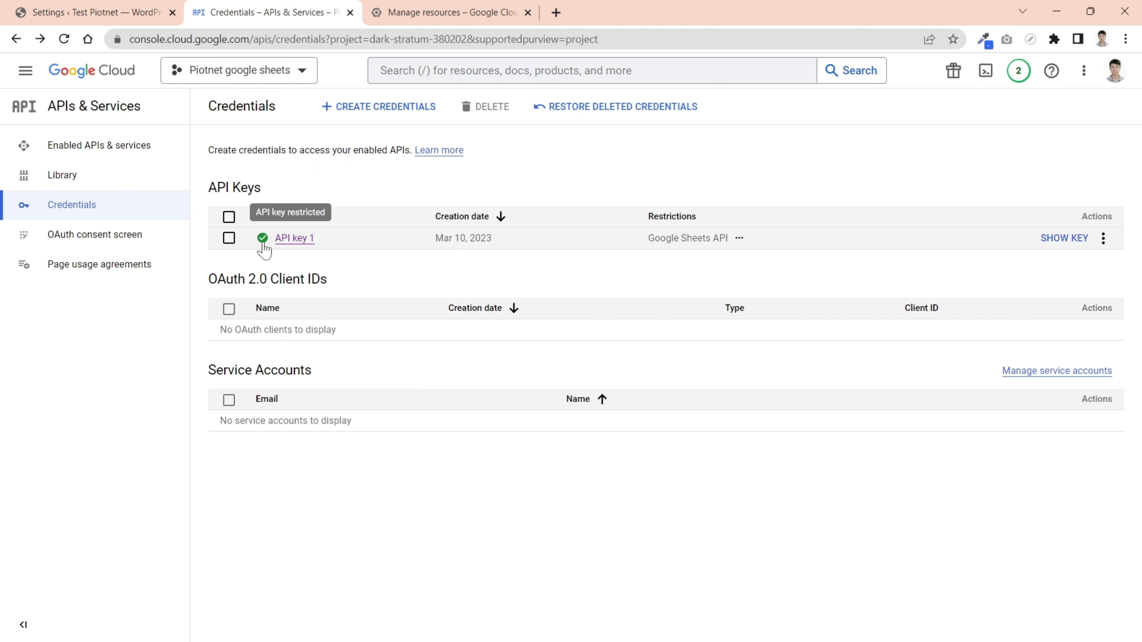
left_click(385, 116)
left_click(361, 182)
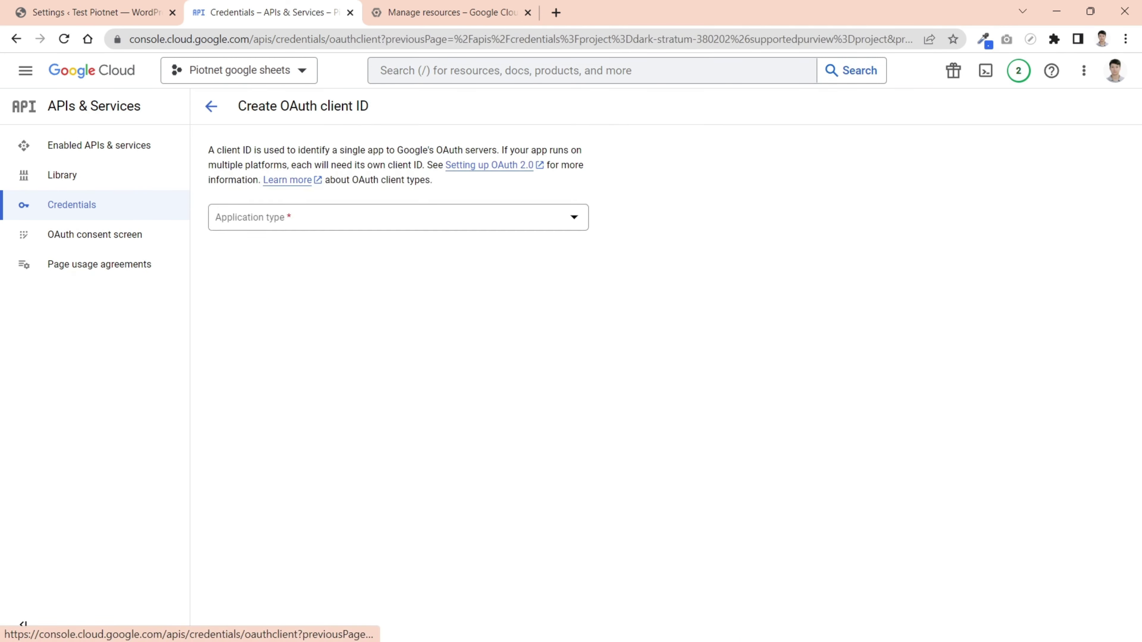
left_click(372, 224)
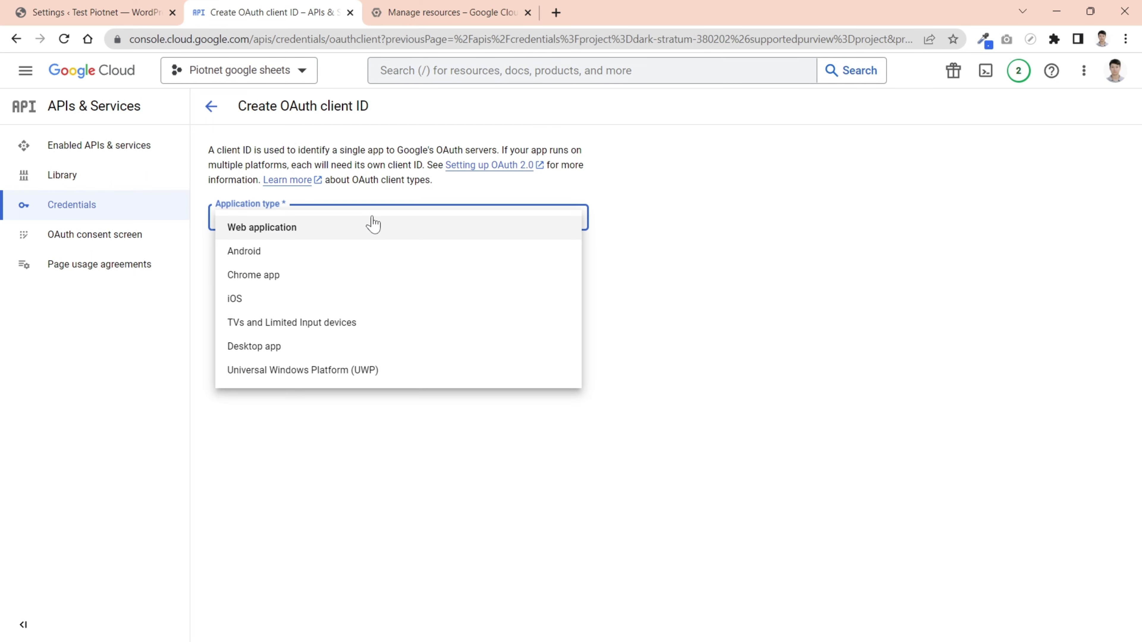
left_click(254, 229)
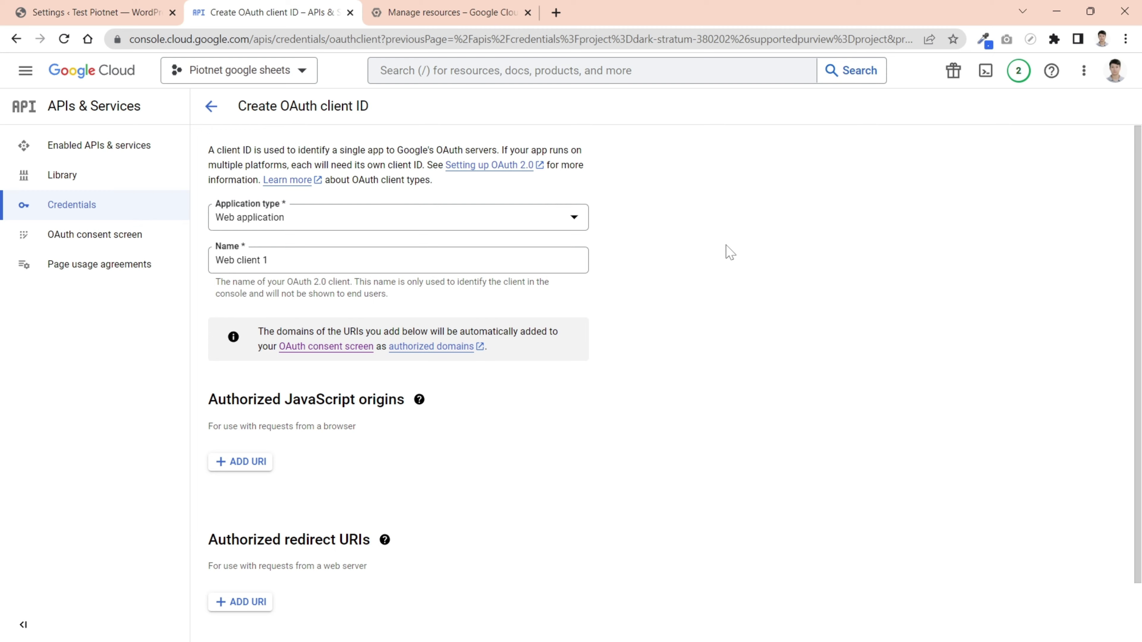
scroll(602, 233, "down", 1)
left_click(315, 193)
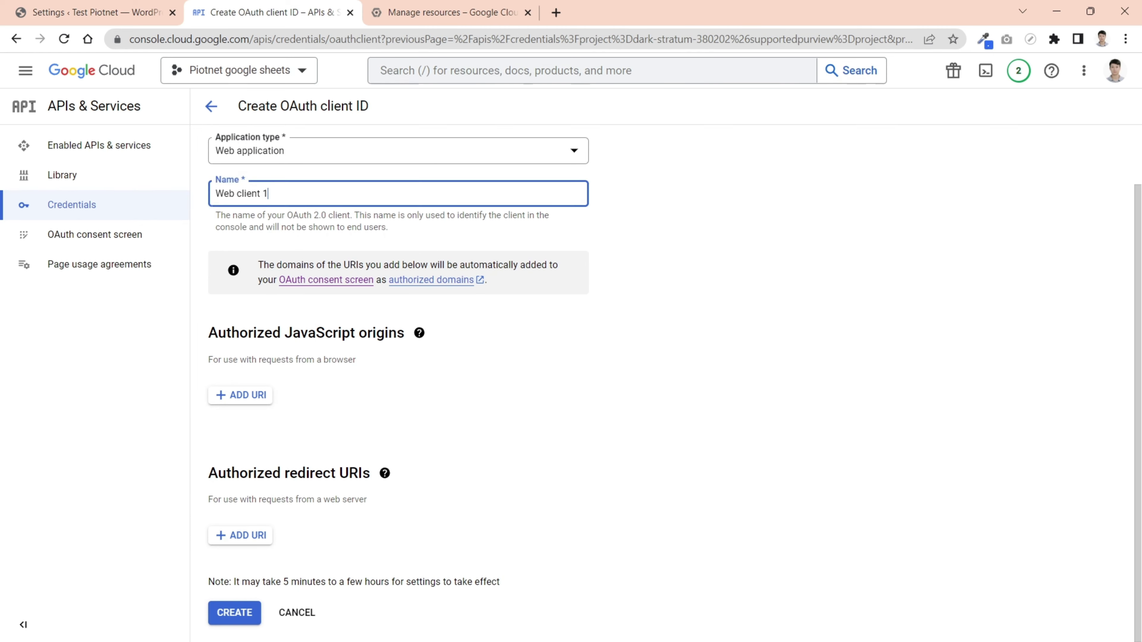
left_click(695, 209)
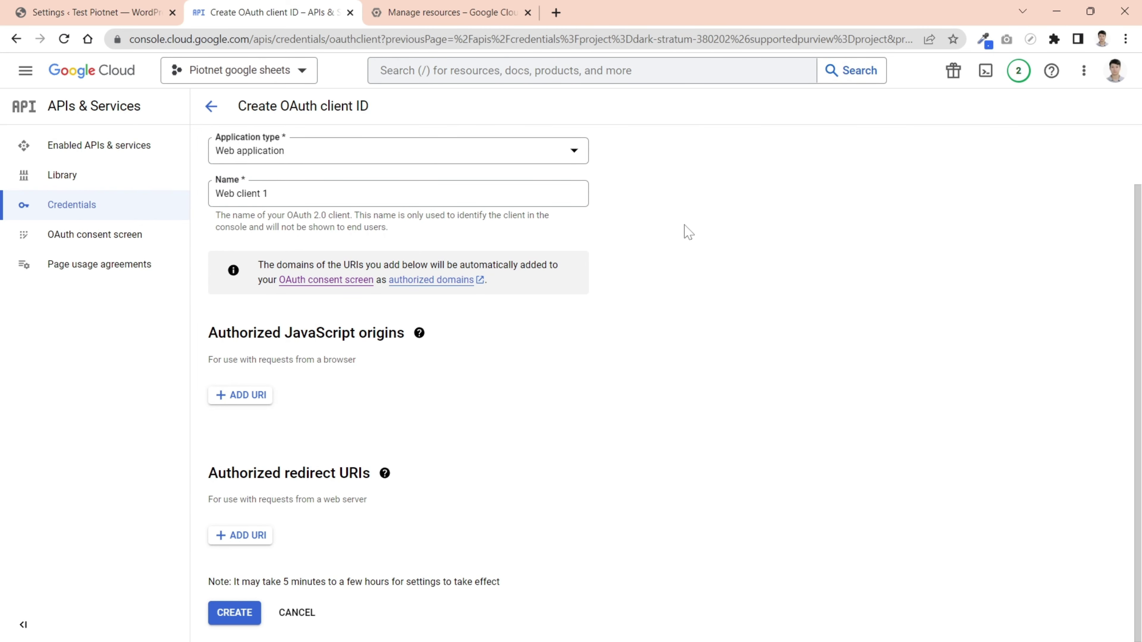
left_click(245, 396)
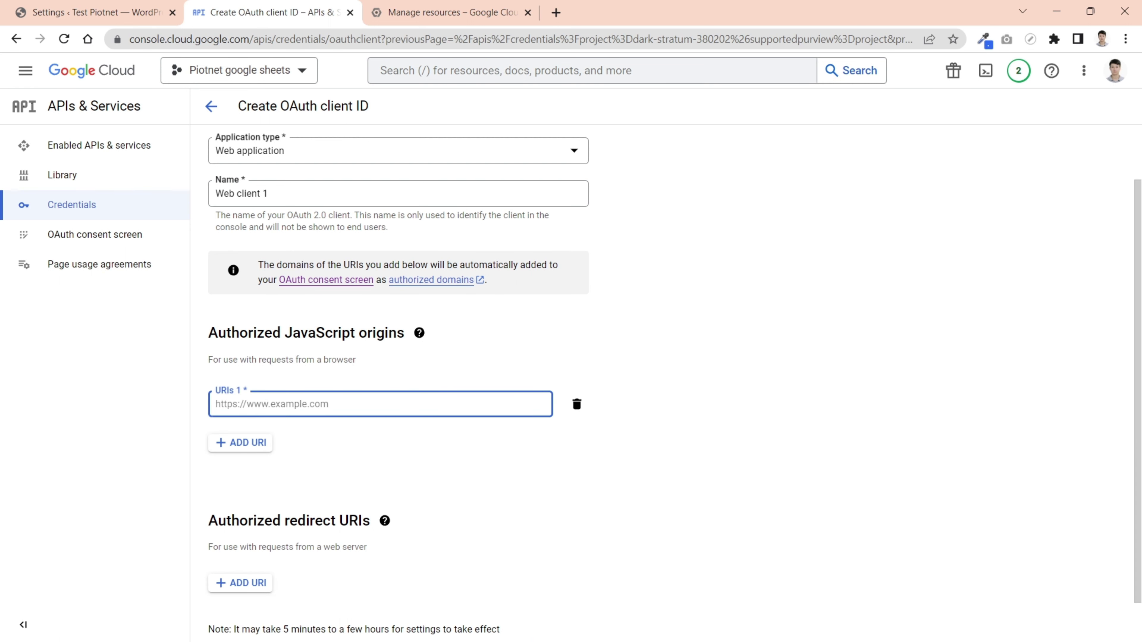
scroll(322, 423, "down", 1)
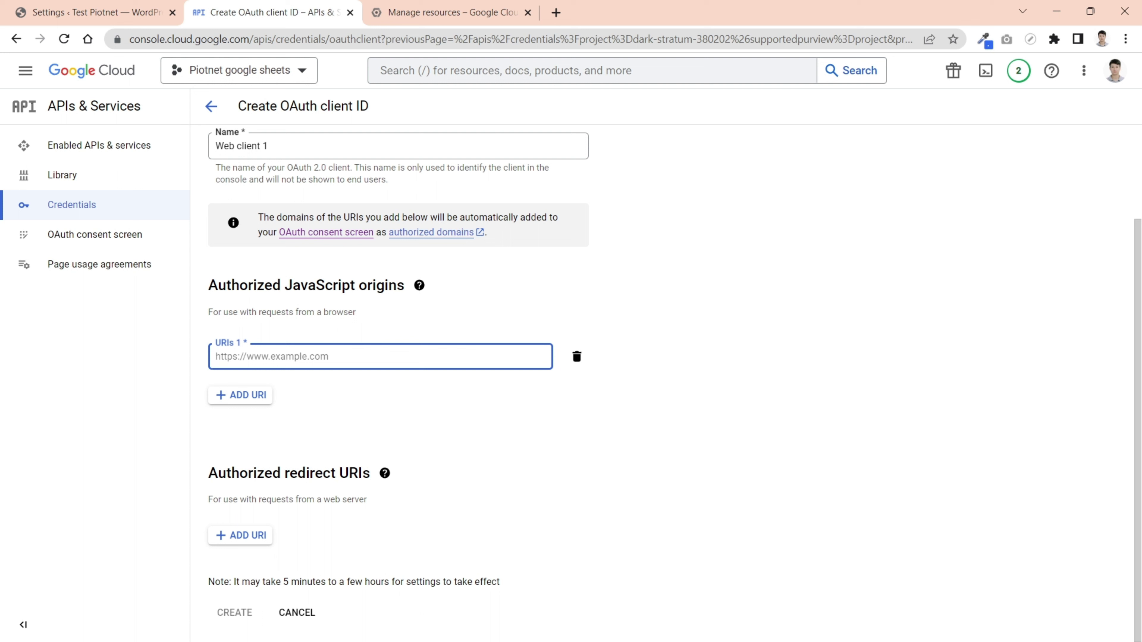
type("https://test.piotnet.com/")
key("BackSpace")
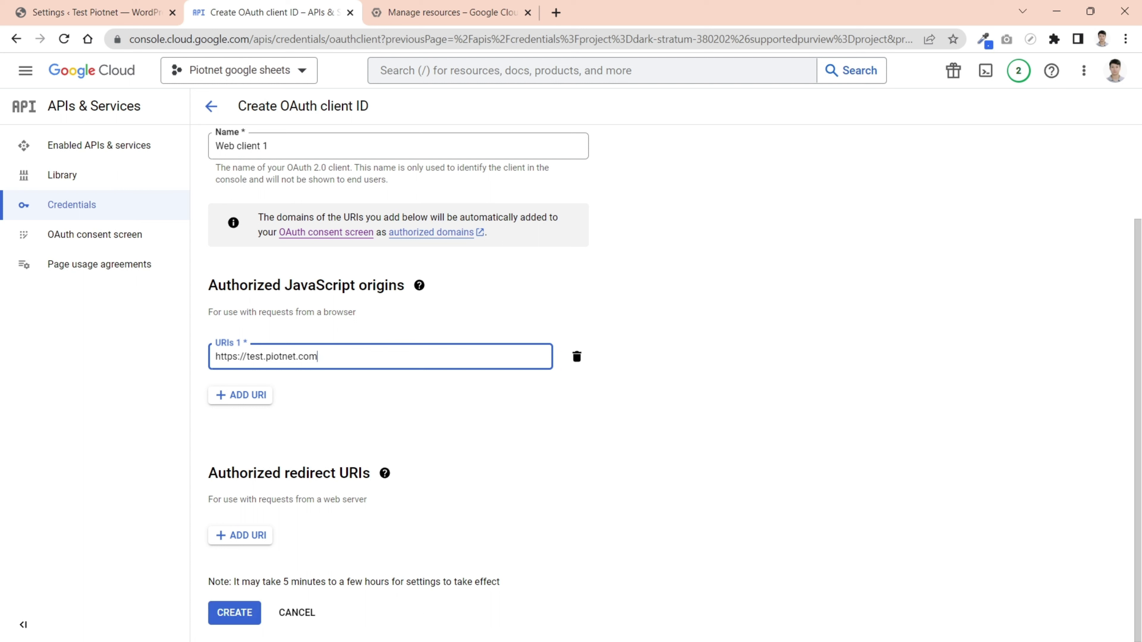
left_click(602, 422)
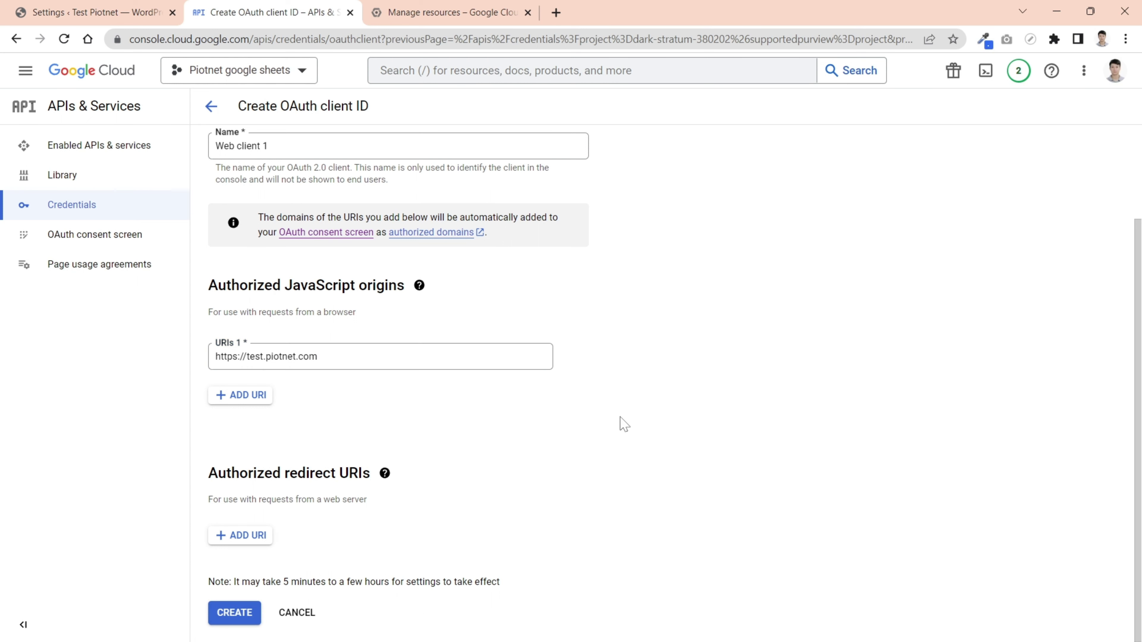
left_click(241, 535)
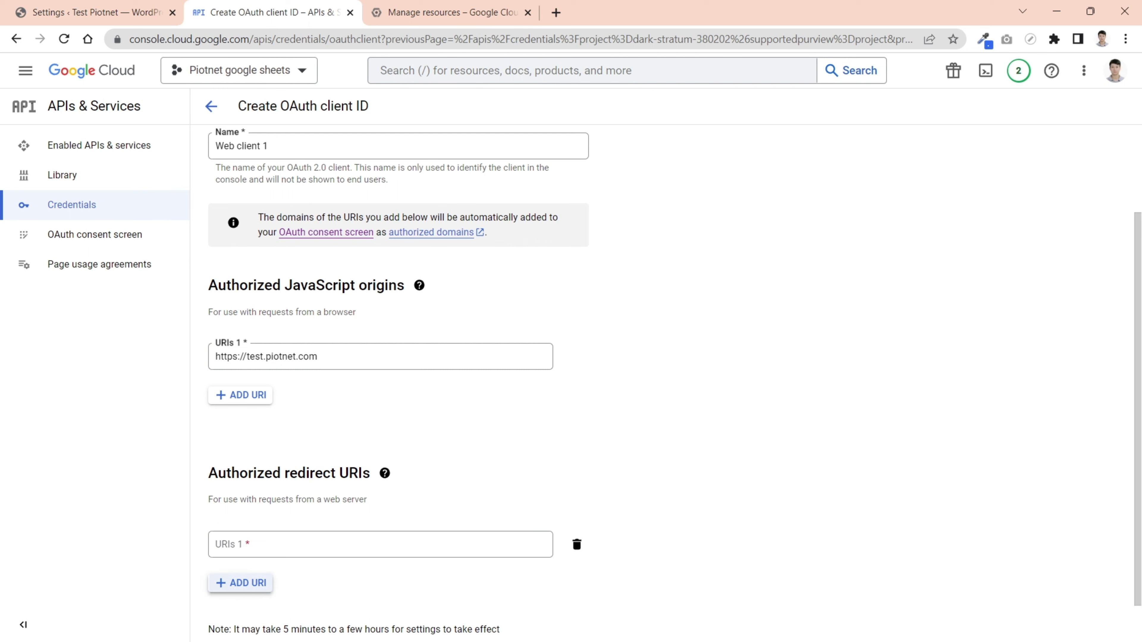
scroll(275, 528, "down", 1)
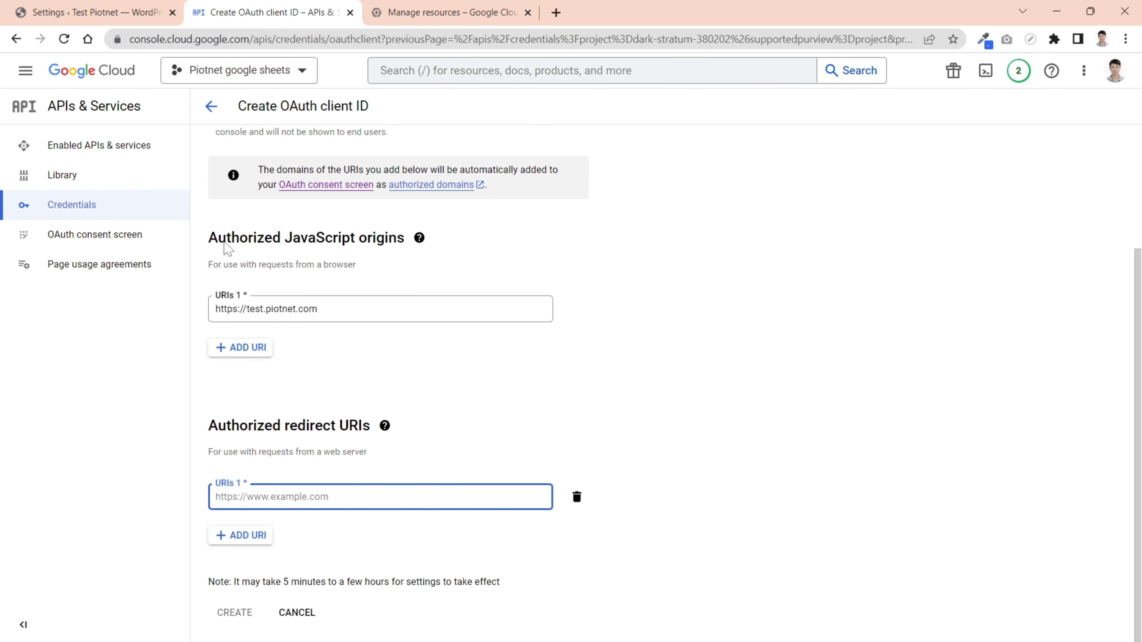
left_click(150, 14)
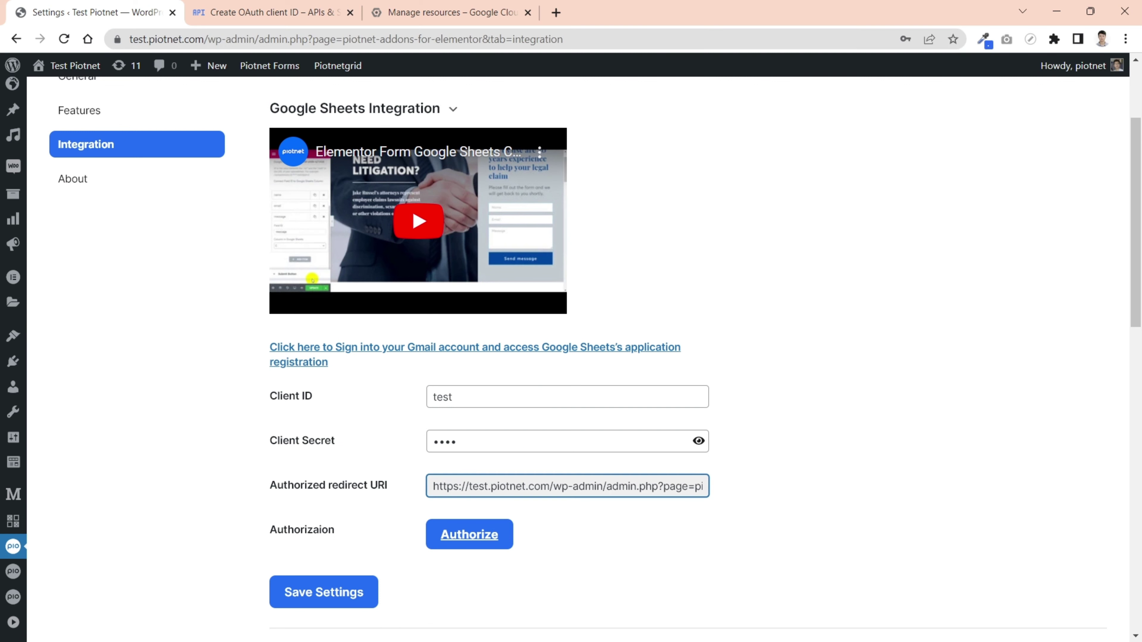
- Copy the Piotnet integration's authorized redirect URI from the WordPress settings
left_click_drag(433, 486, 749, 501)
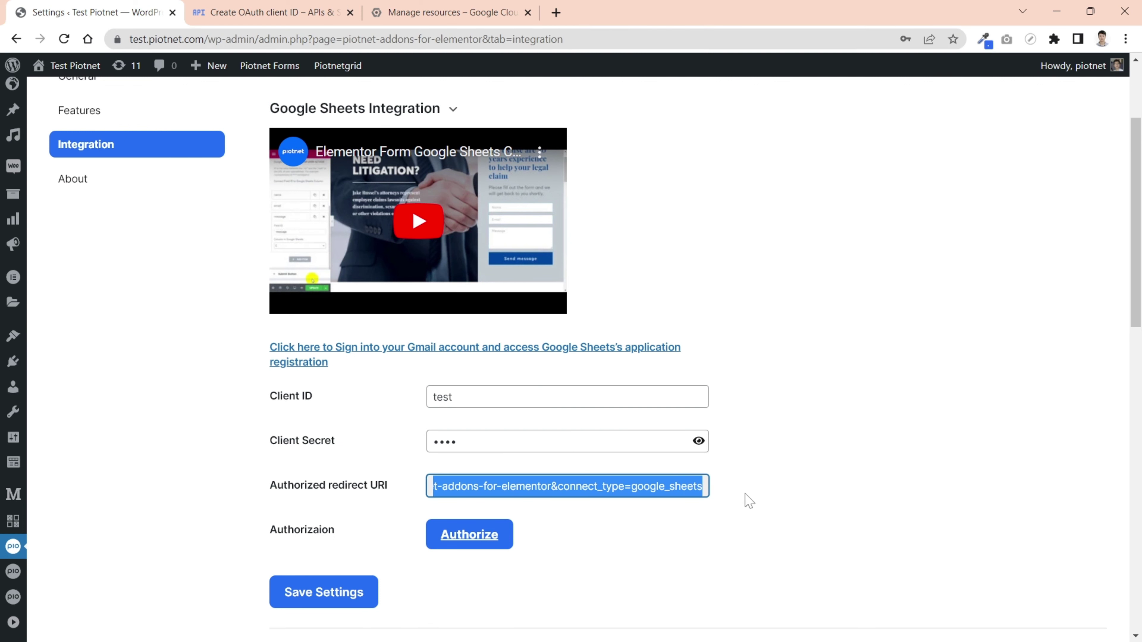
left_click(294, 16)
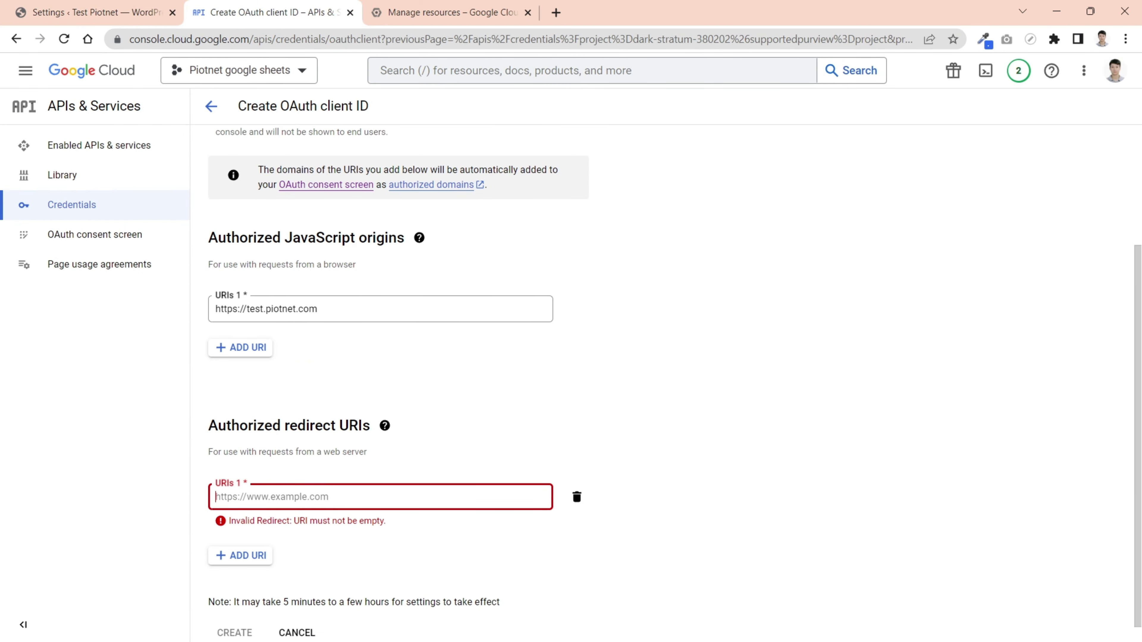
- Add the WordPress redirect URI, create OAuth client Web client 1, and copy its client ID
key("ctrl+v")
left_click(719, 504)
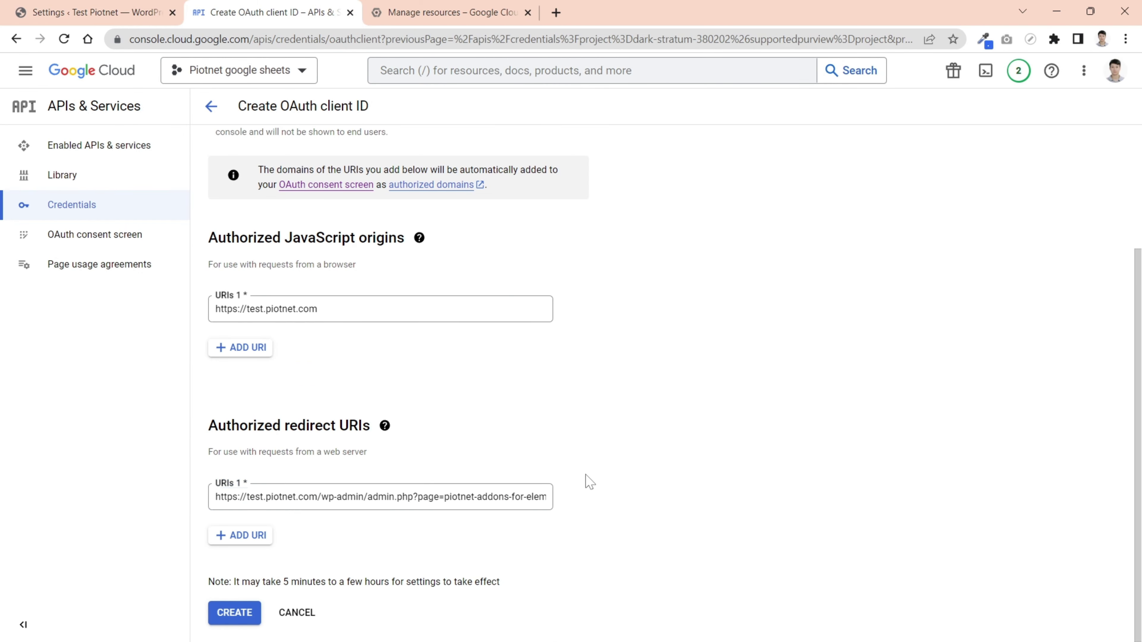
left_click(237, 616)
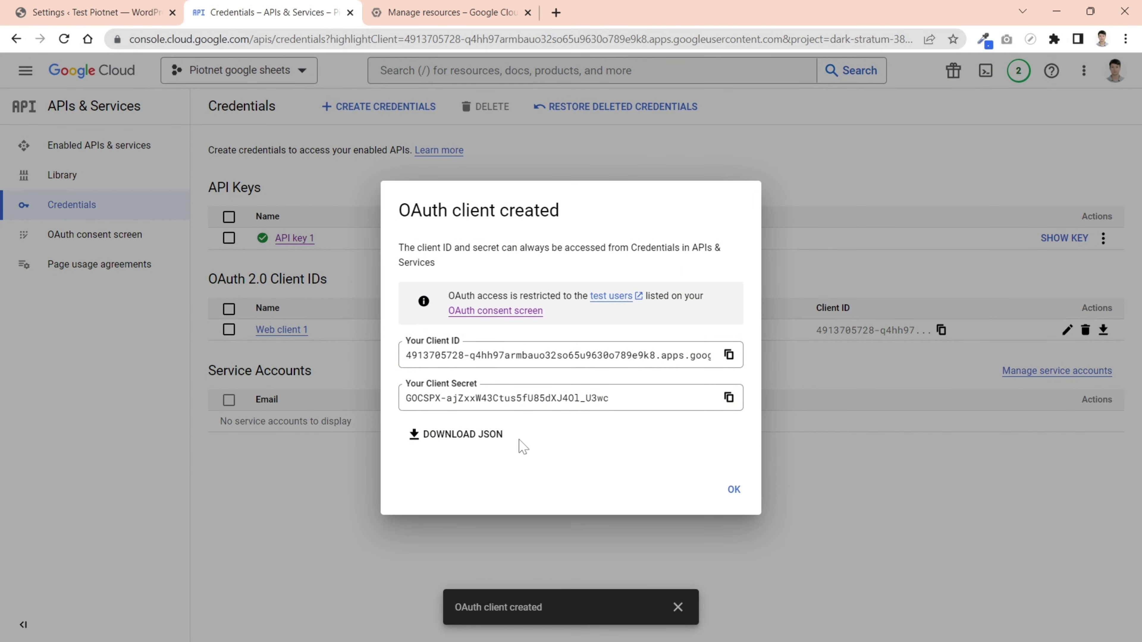
left_click(728, 356)
- Replace the old 'test' Client ID in Piotnet settings with the new OAuth client ID
left_click(107, 16)
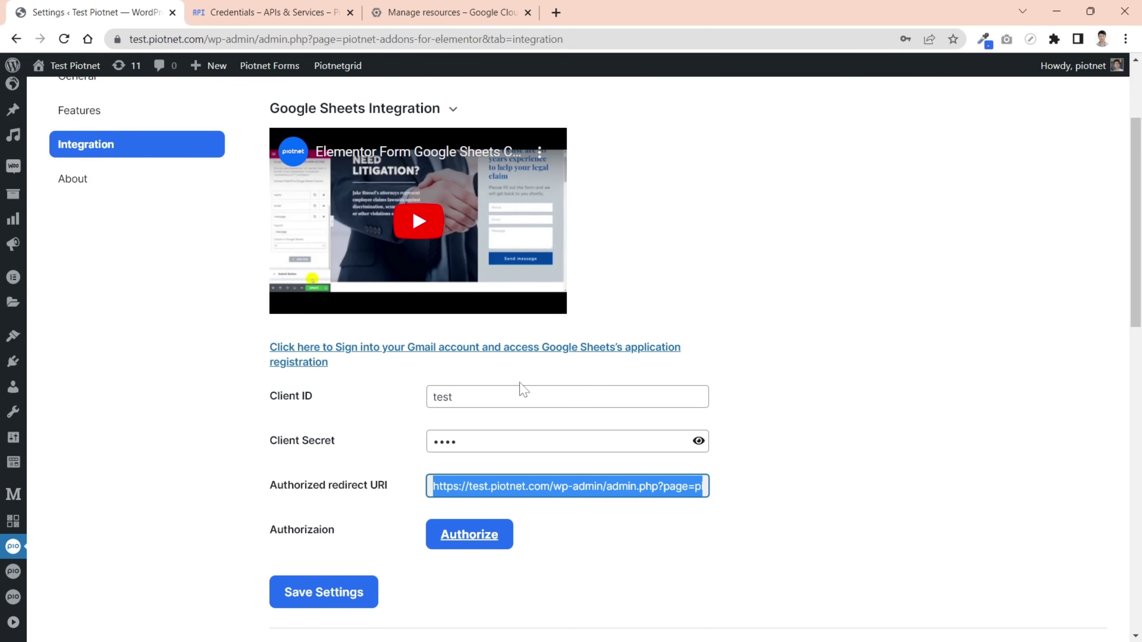
left_click(523, 390)
key("ctrl+a")
key("ctrl+v")
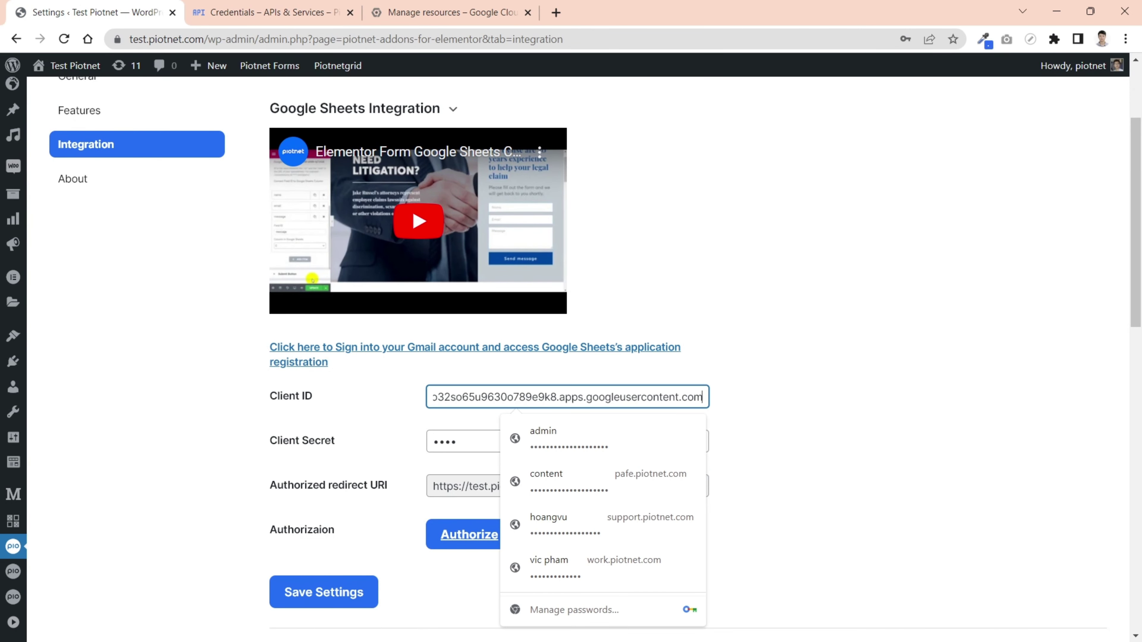
key("Tab")
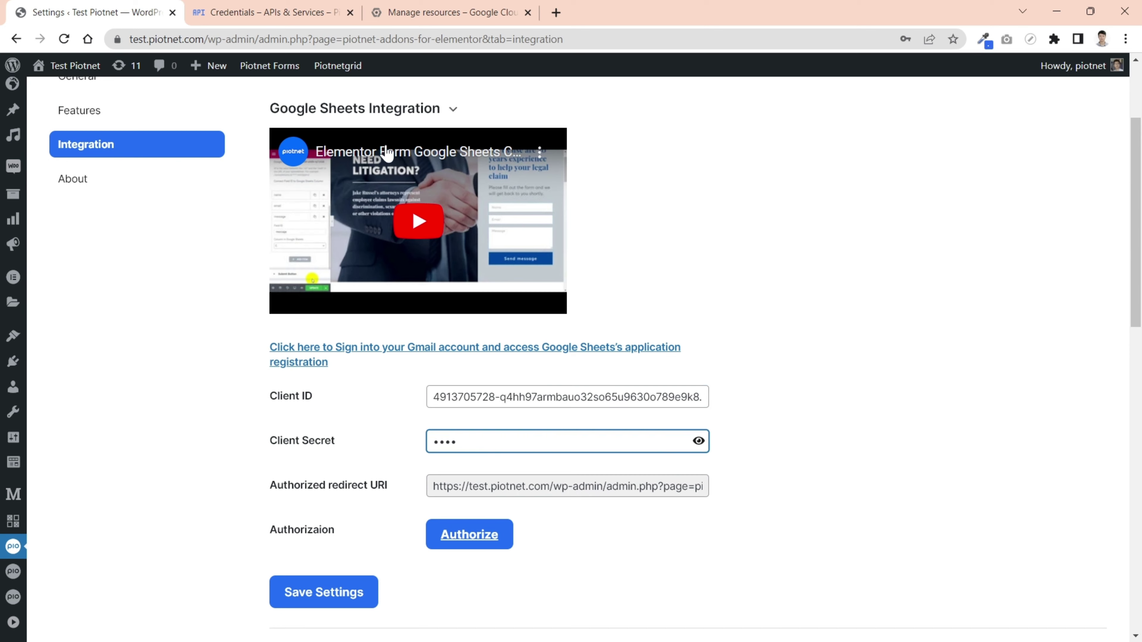
- Paste the new OAuth client secret into the Client Secret field and save the settings
left_click(281, 17)
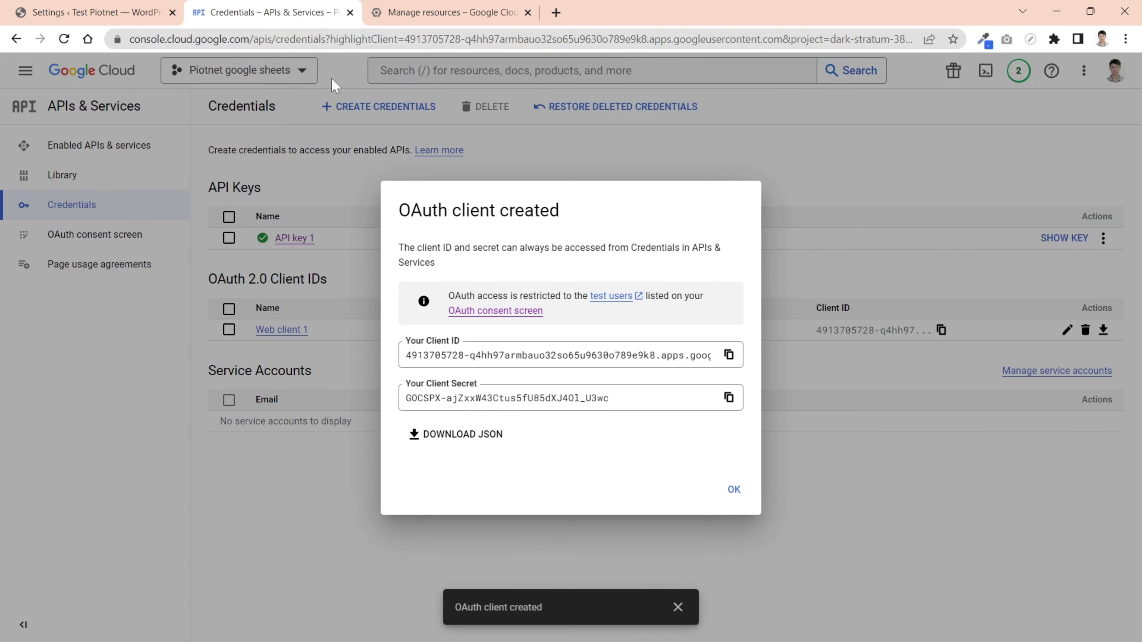
left_click(728, 398)
left_click(90, 12)
key("ctrl+a")
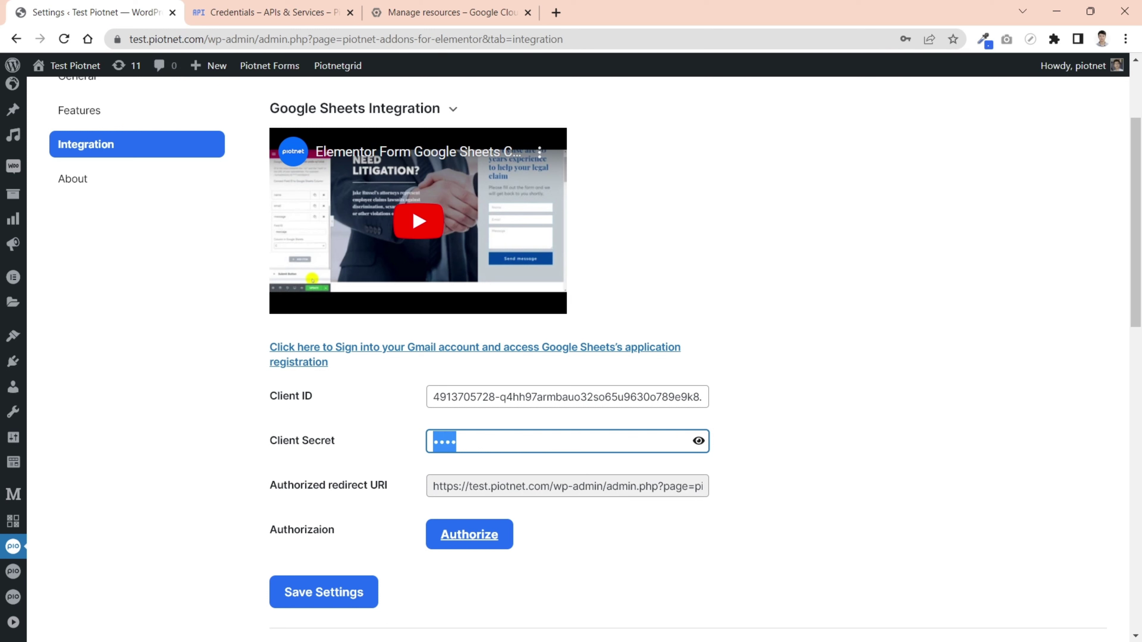
key("ctrl+v")
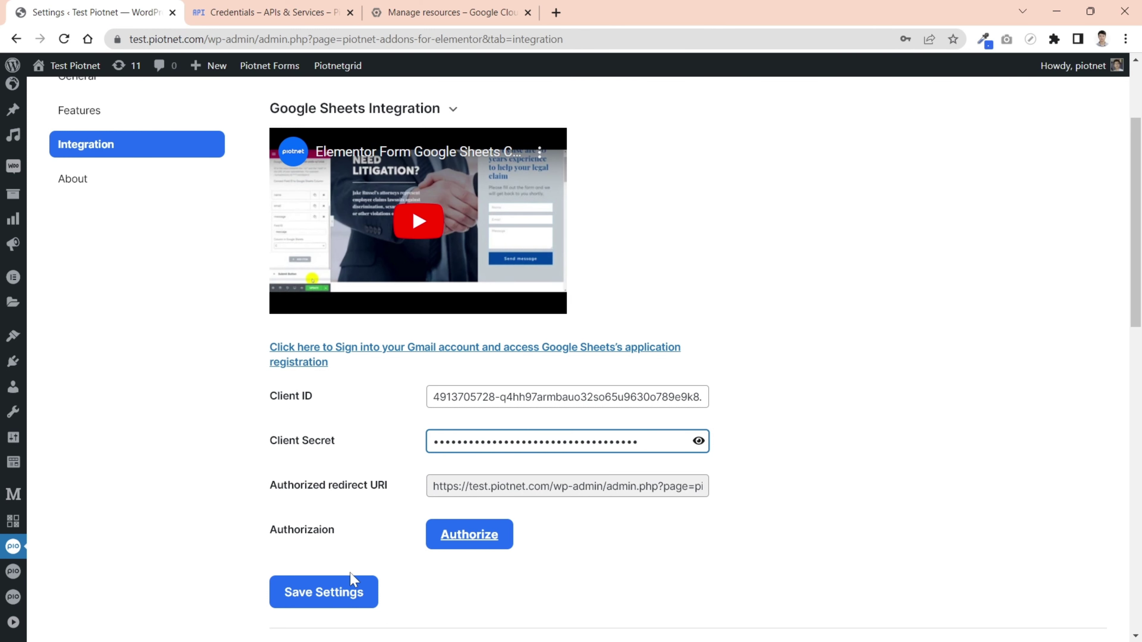
left_click(330, 599)
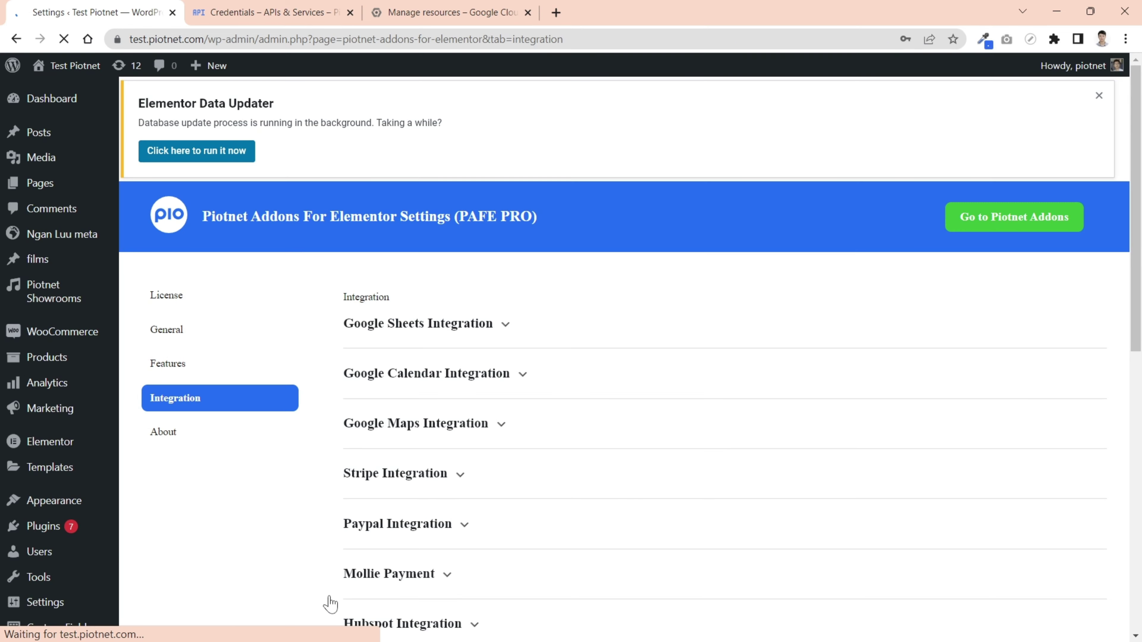
- Authorize piotnet.com to access Google Sheets with the chosen Google account, accepting the unverified-app warning
left_click(180, 398)
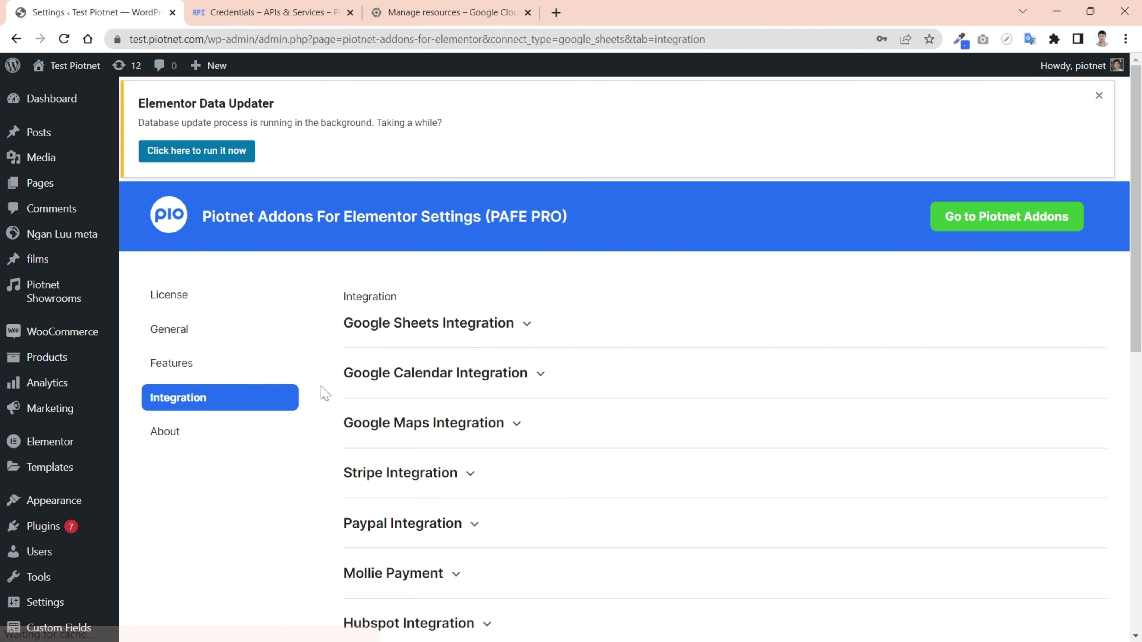
scroll(378, 411, "down", 3)
scroll(401, 308, "up", 2)
left_click(418, 252)
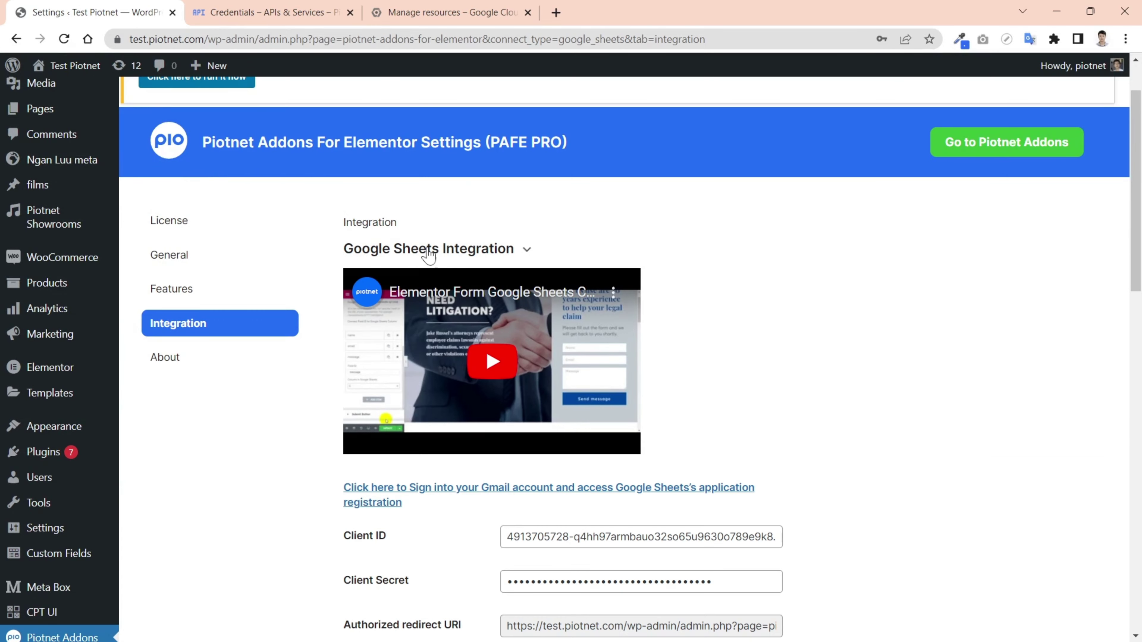
scroll(467, 297, "down", 5)
left_click(543, 453)
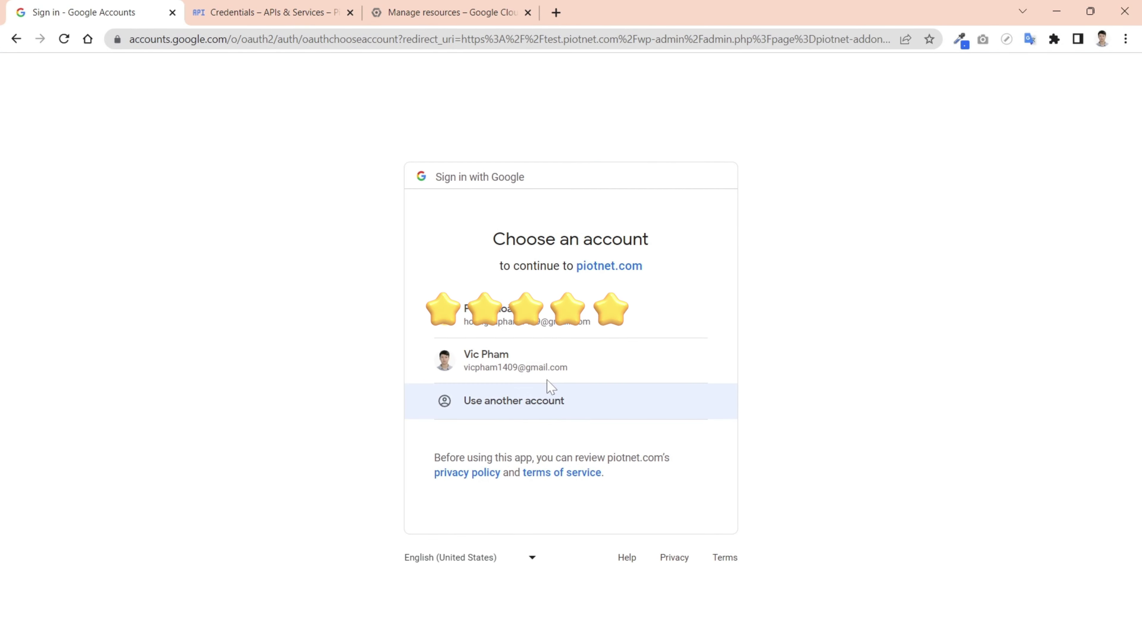
left_click(549, 373)
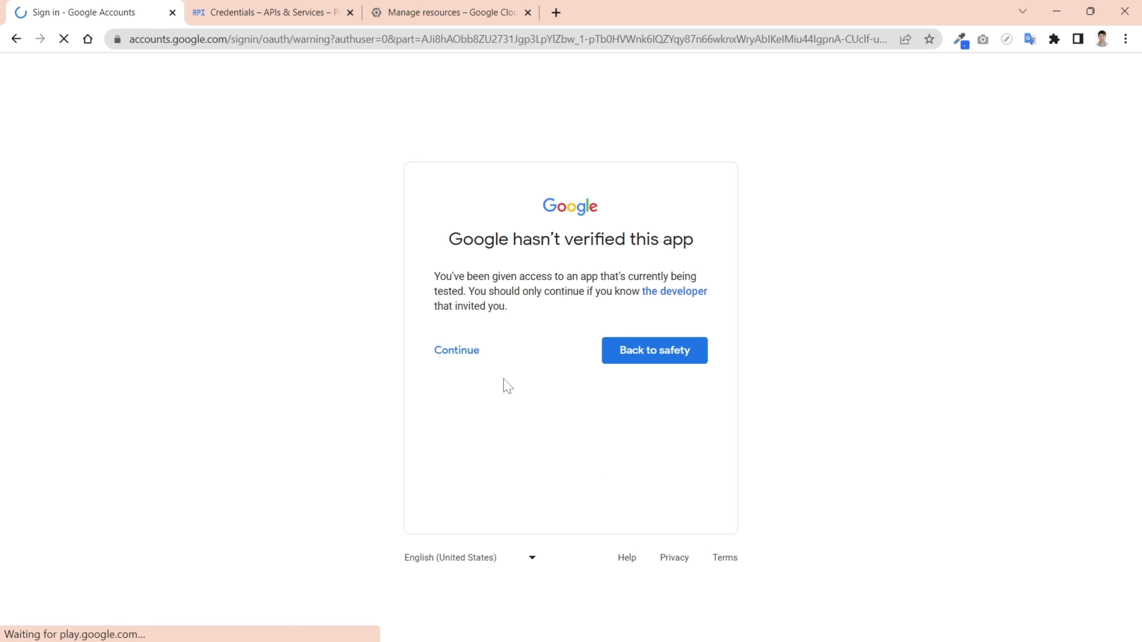
left_click(457, 350)
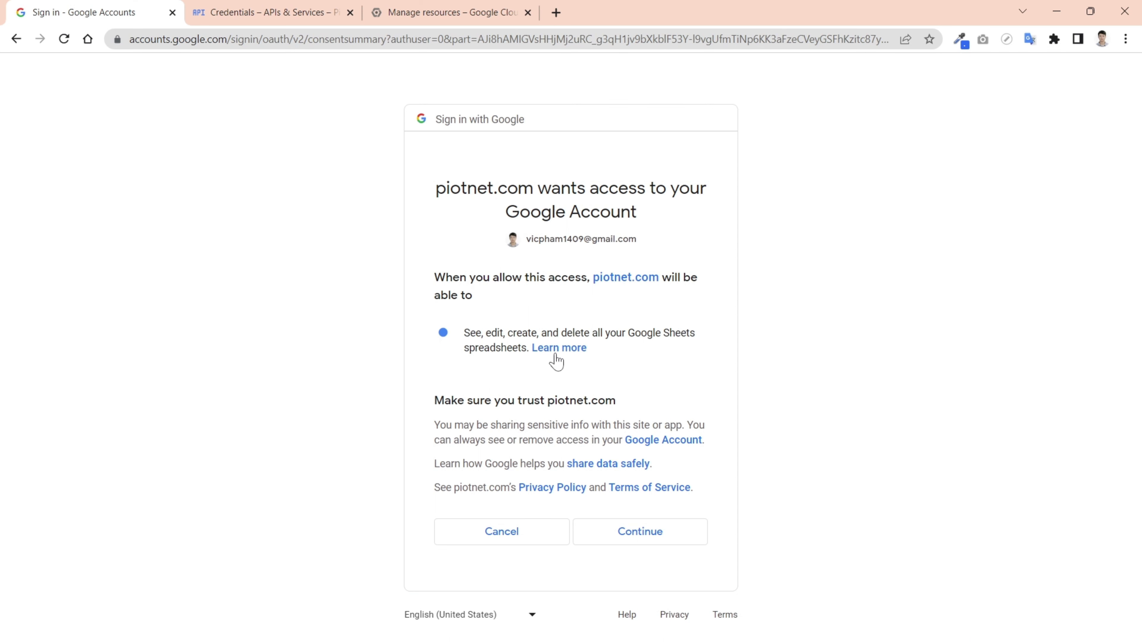
left_click(646, 539)
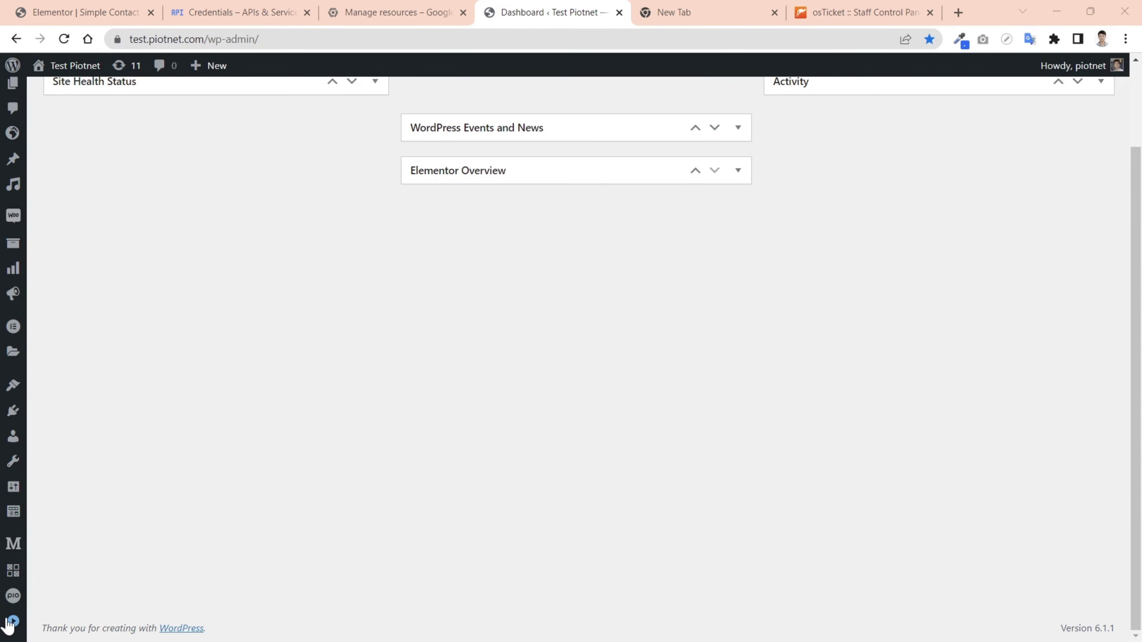
- Create a new Piotnet form from the Simple Contact Form template
mouse_move(12, 597)
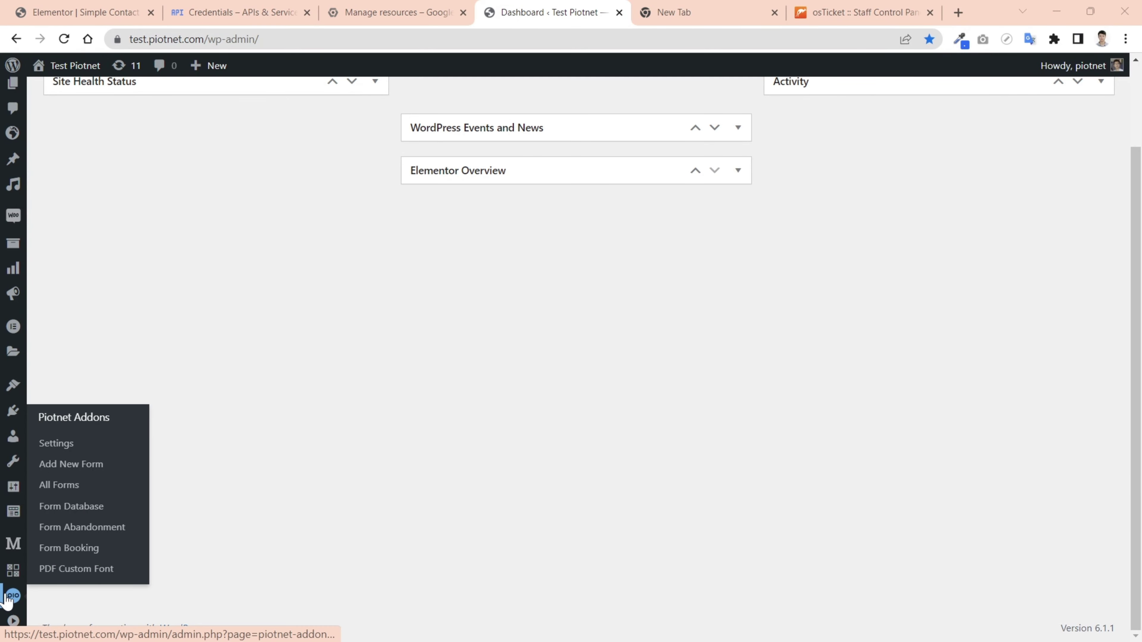
left_click(59, 486)
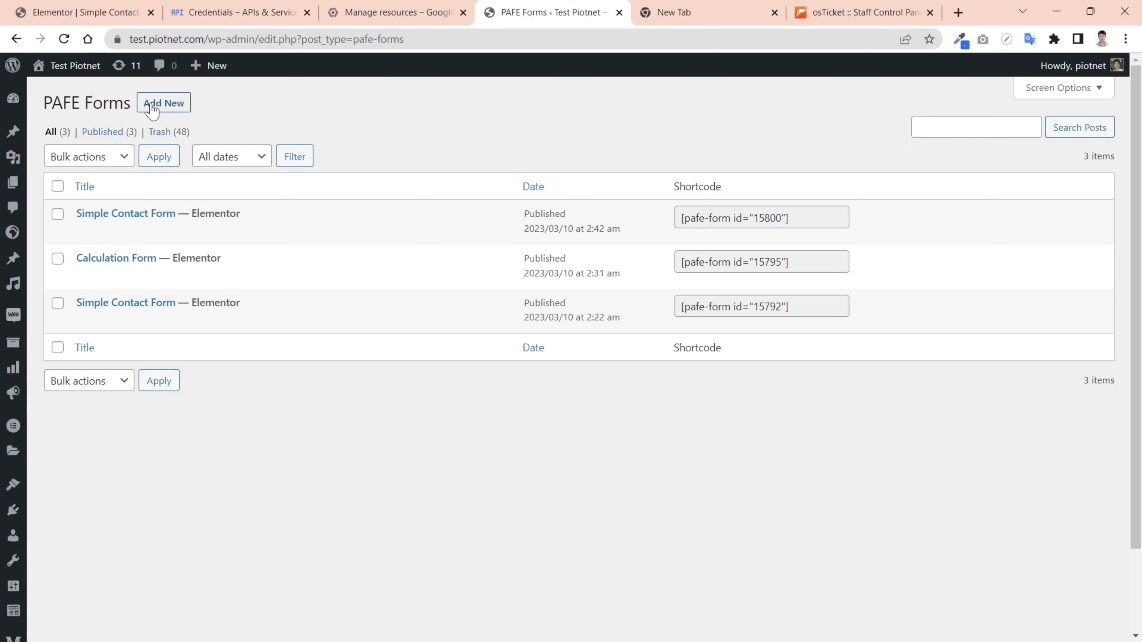
left_click(154, 104)
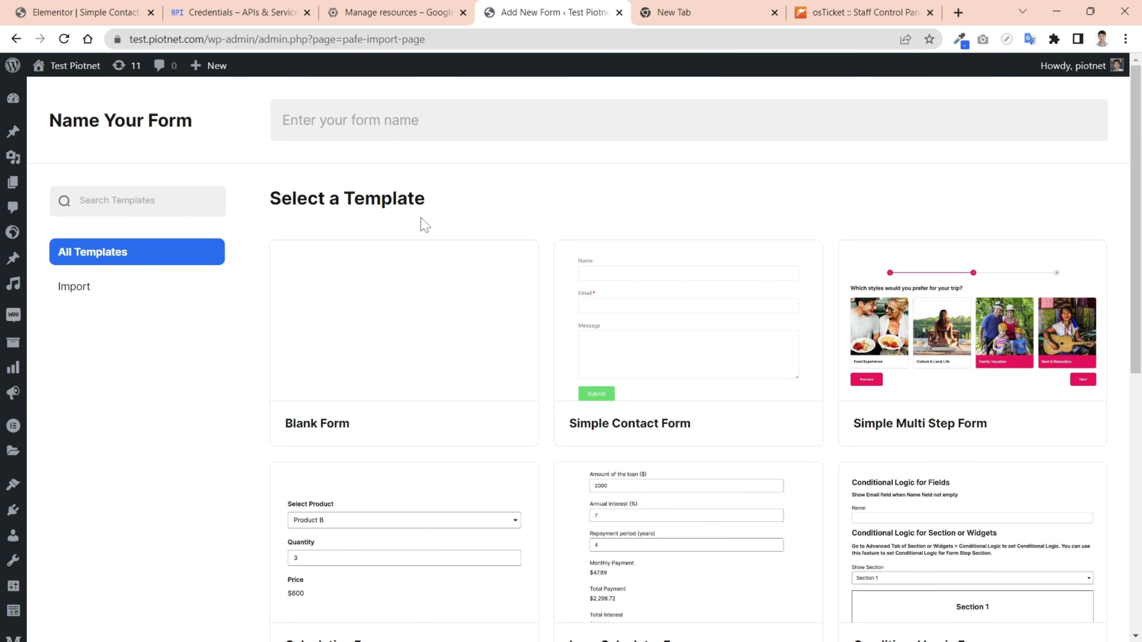
left_click(673, 335)
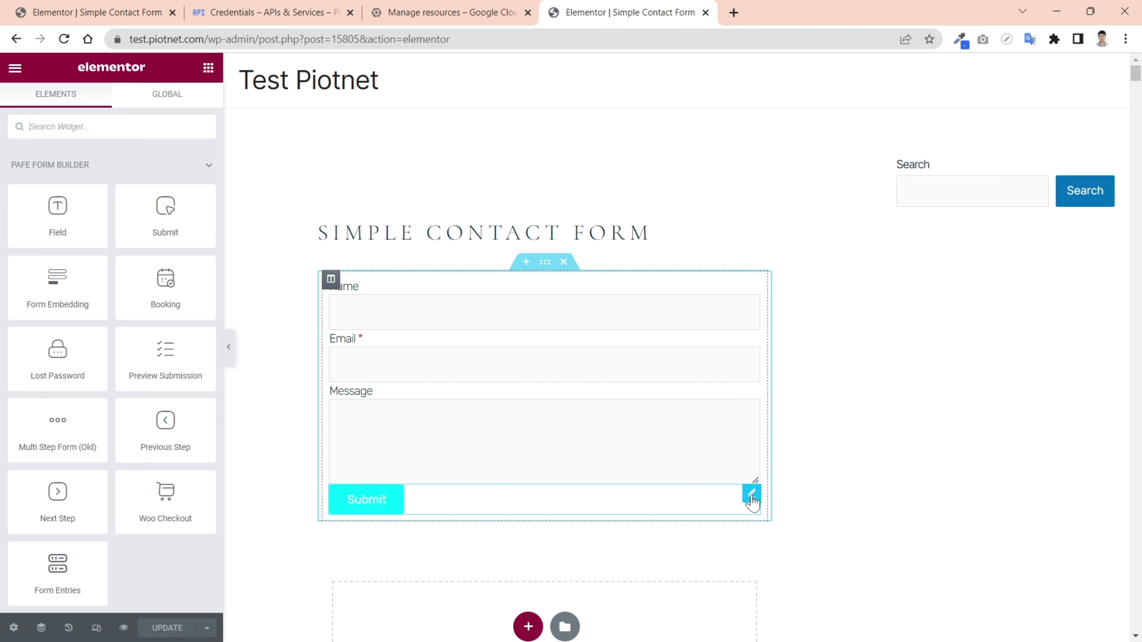
- Enable the PAFE Form Google Sheets Connector on the Submit widget
left_click(751, 495)
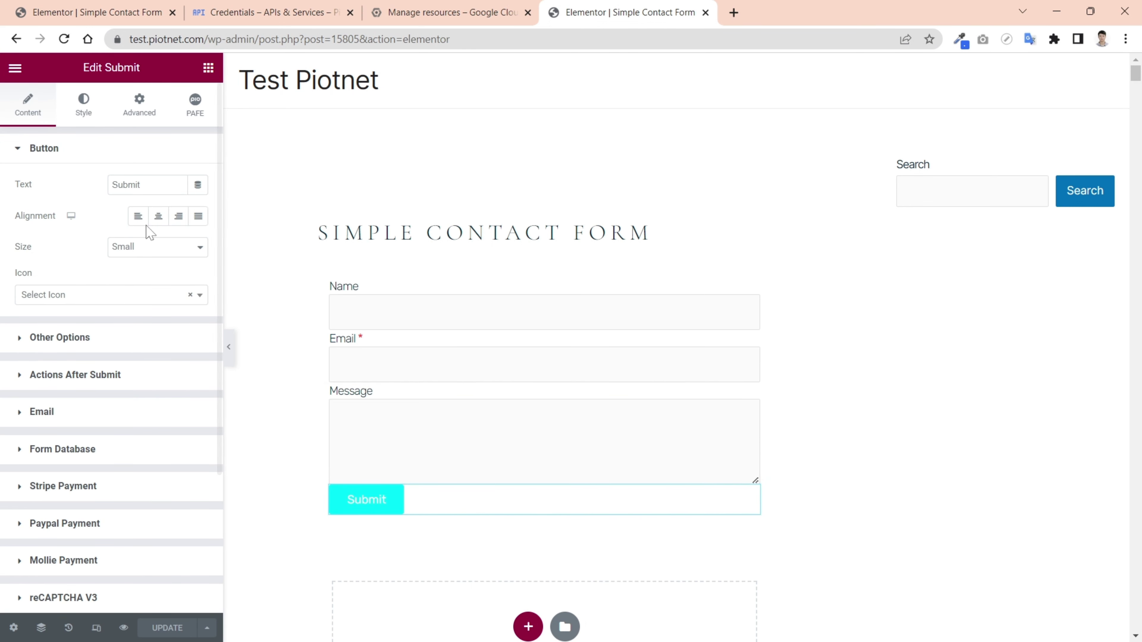
left_click(81, 148)
scroll(109, 240, "down", 1)
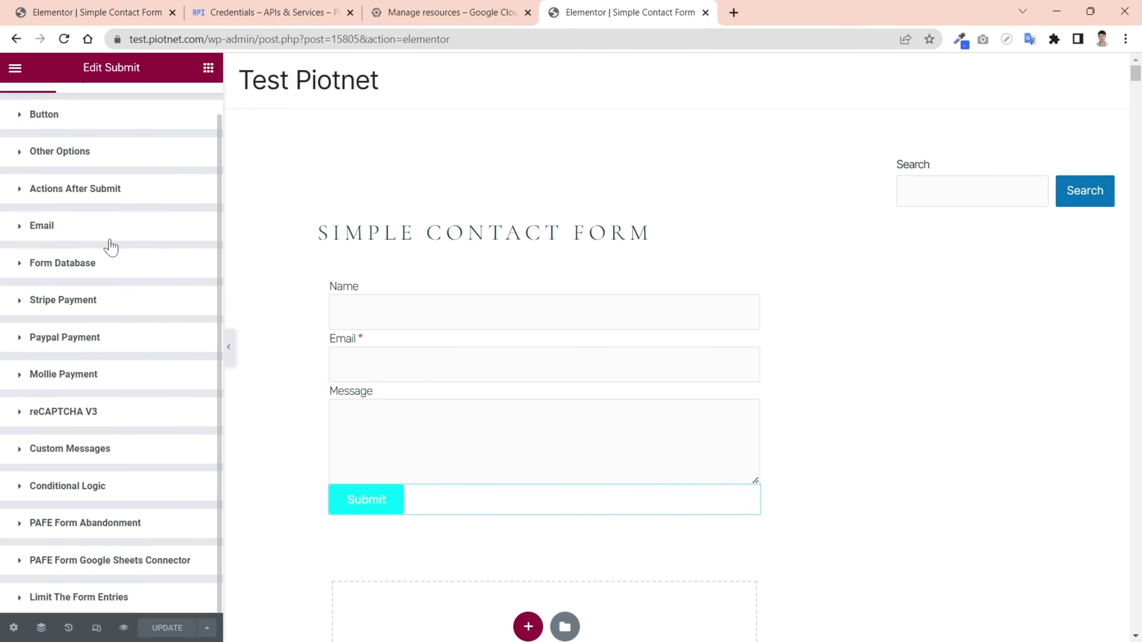
left_click(166, 560)
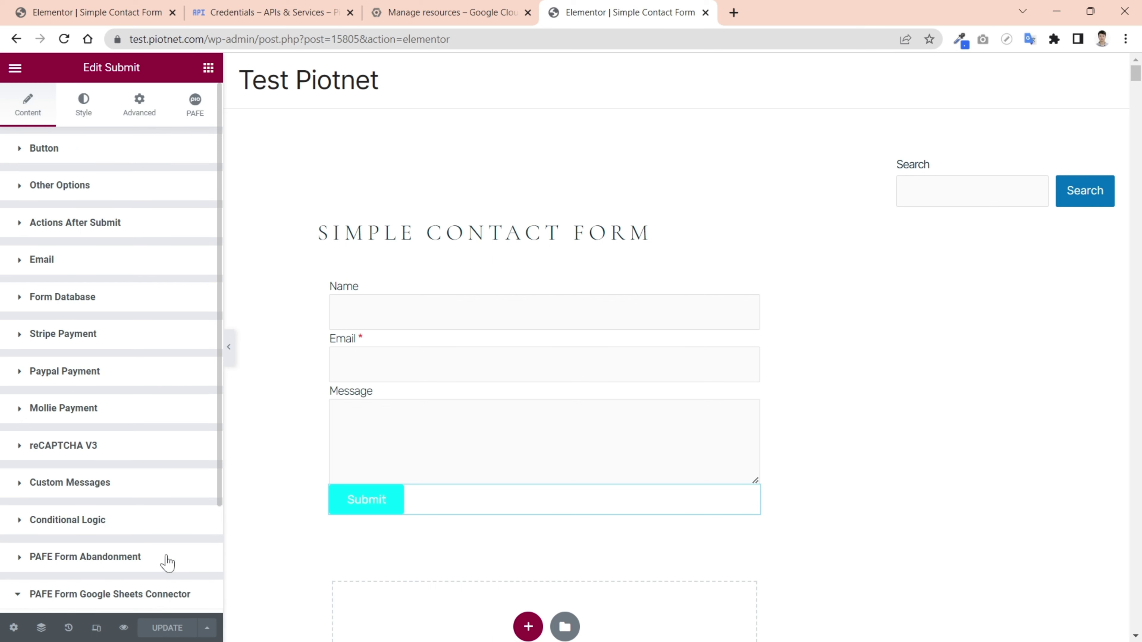
scroll(167, 563, "down", 3)
left_click(197, 502)
scroll(201, 504, "down", 2)
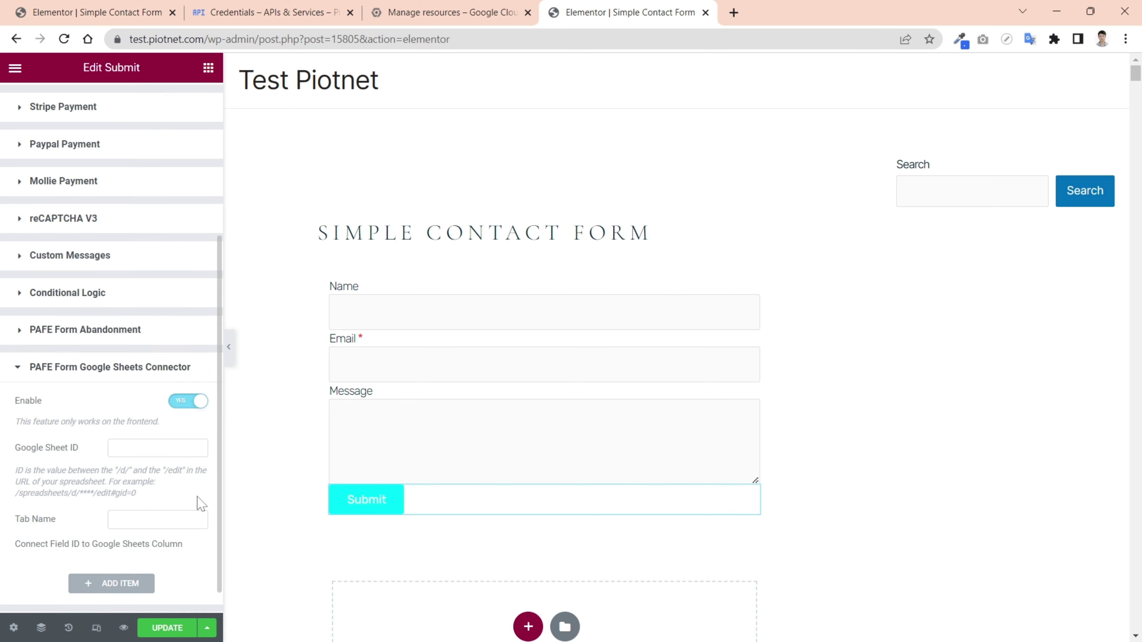
scroll(201, 504, "down", 1)
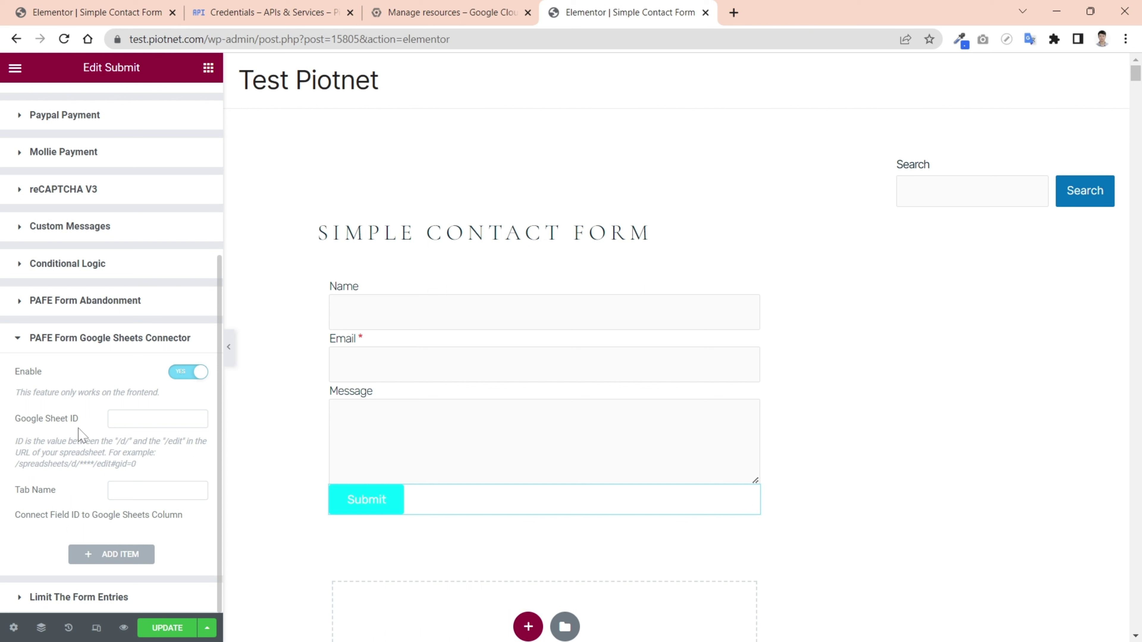
- Create a new blank Google Sheets spreadsheet in a new browser tab
left_click(737, 14)
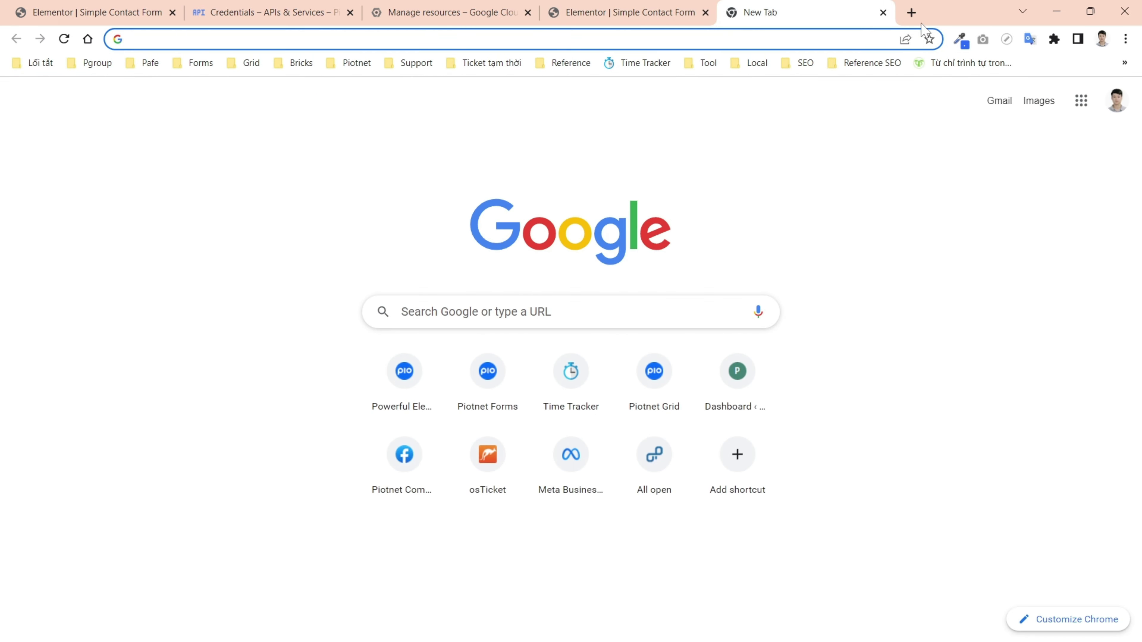
left_click(1081, 101)
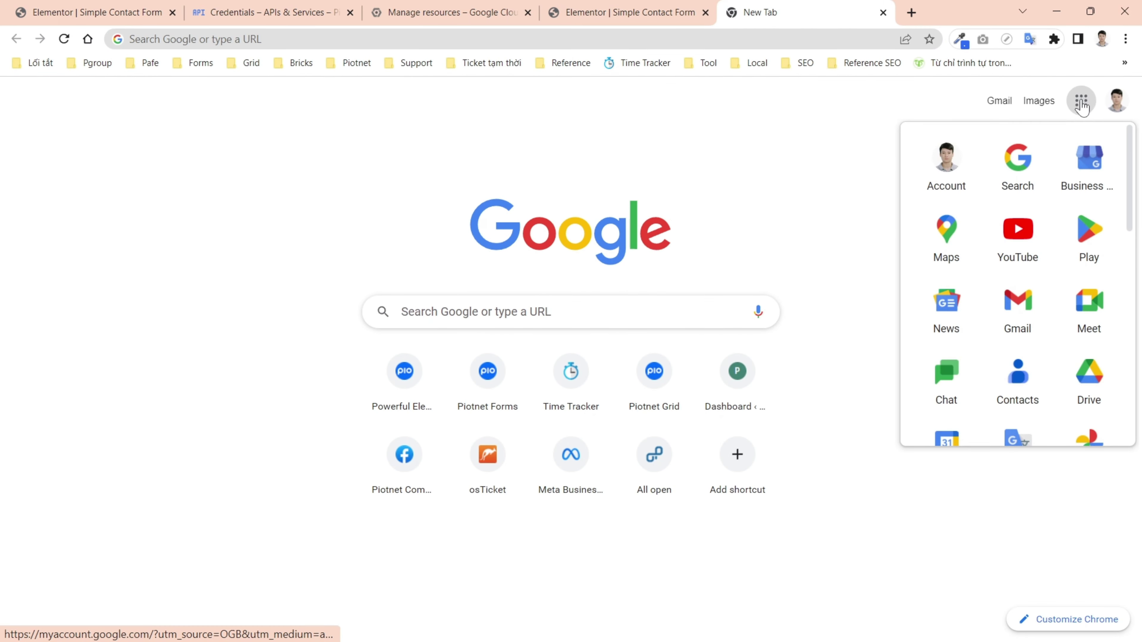
scroll(961, 283, "down", 3)
scroll(1086, 377, "down", 1)
left_click(1085, 377)
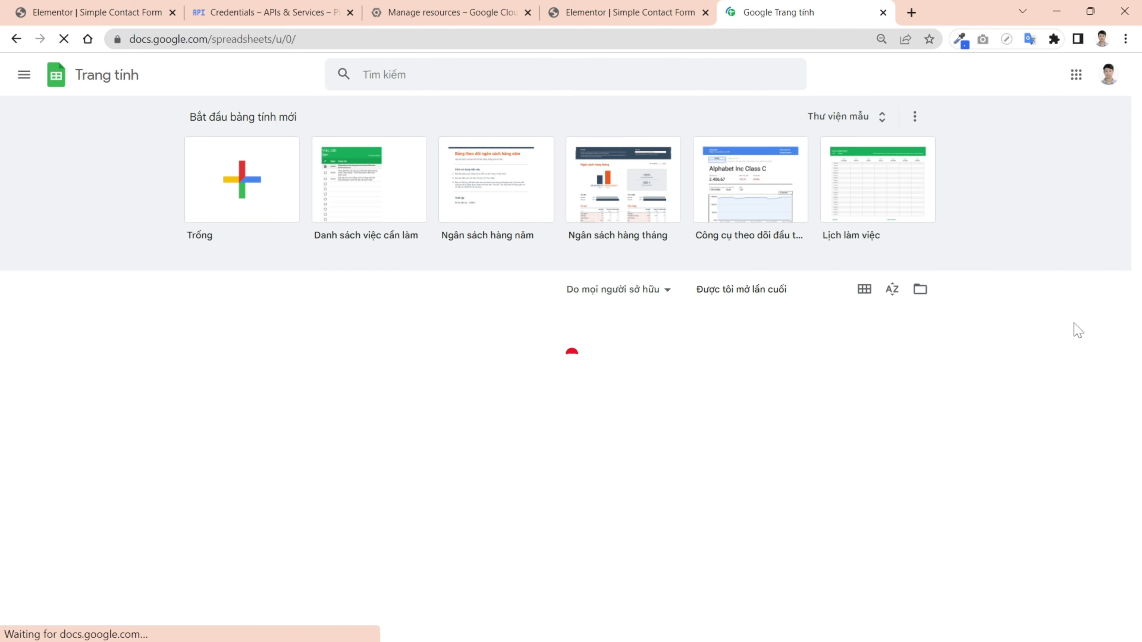
left_click(247, 193)
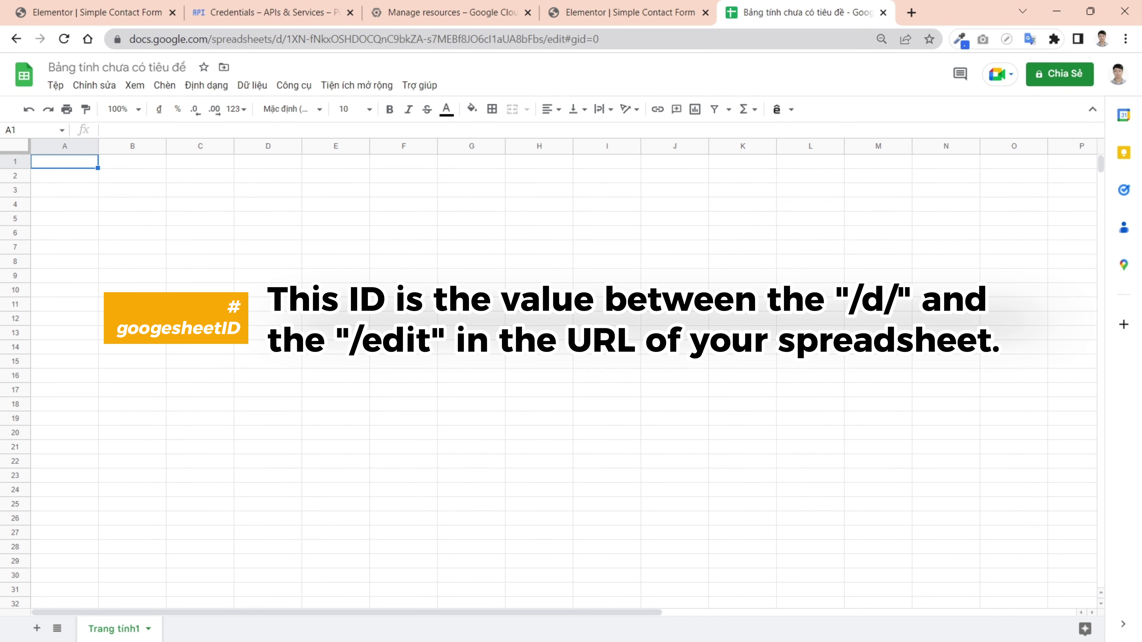
- Copy the new spreadsheet's ID from its web address
left_click(287, 39)
left_click_drag(306, 39, 532, 39)
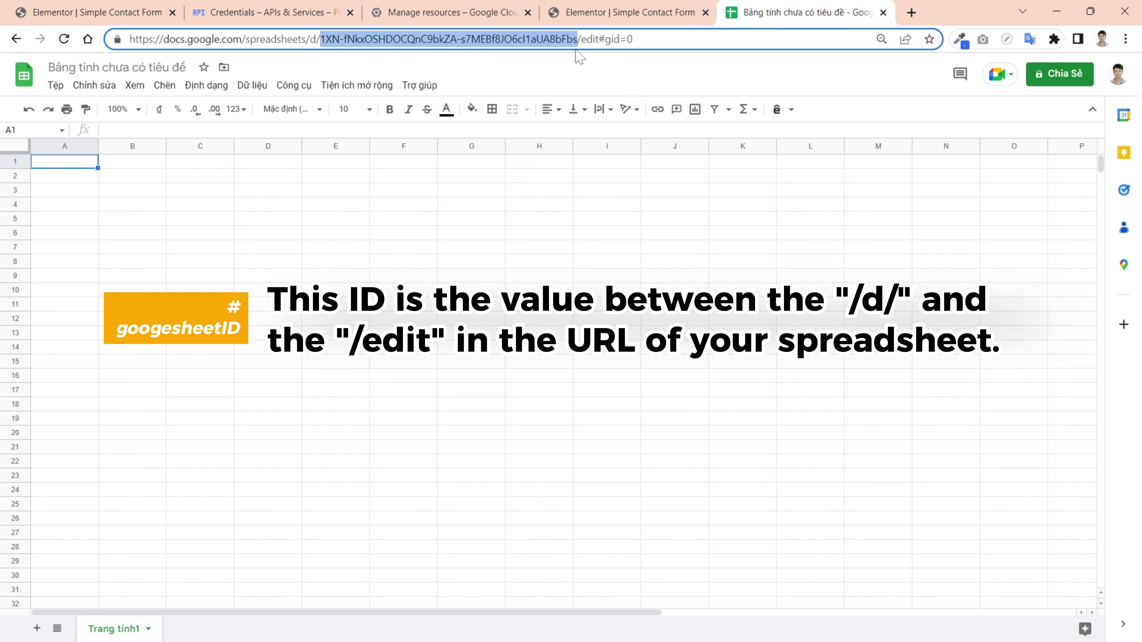
left_click(633, 13)
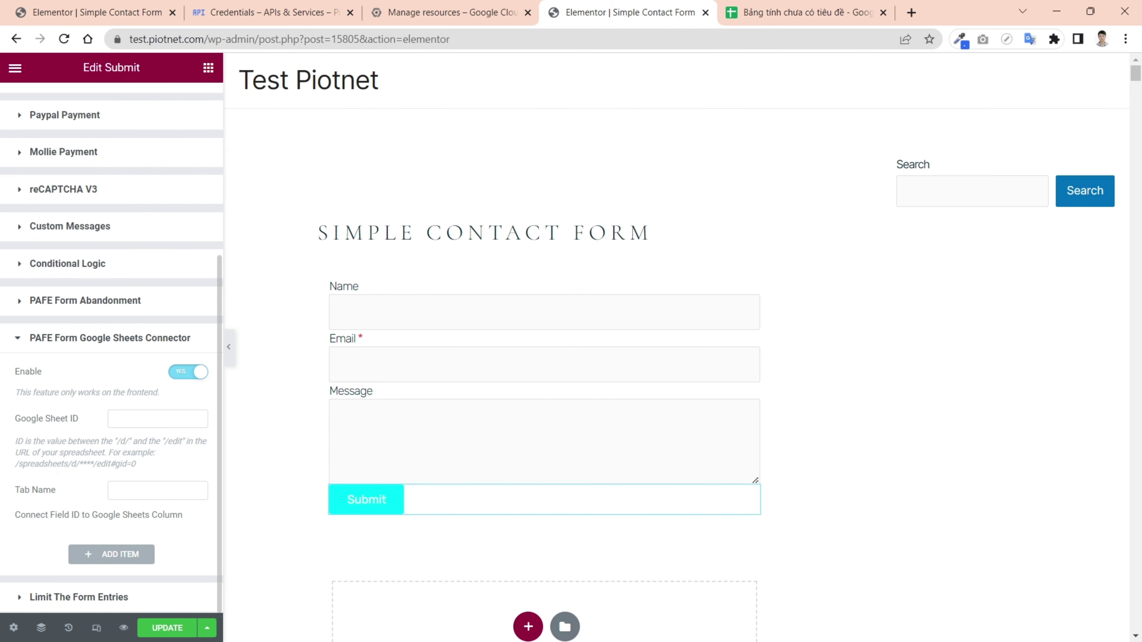
- Paste the copied spreadsheet ID into the connector's Google Sheet ID field
left_click(135, 419)
key("ctrl+v")
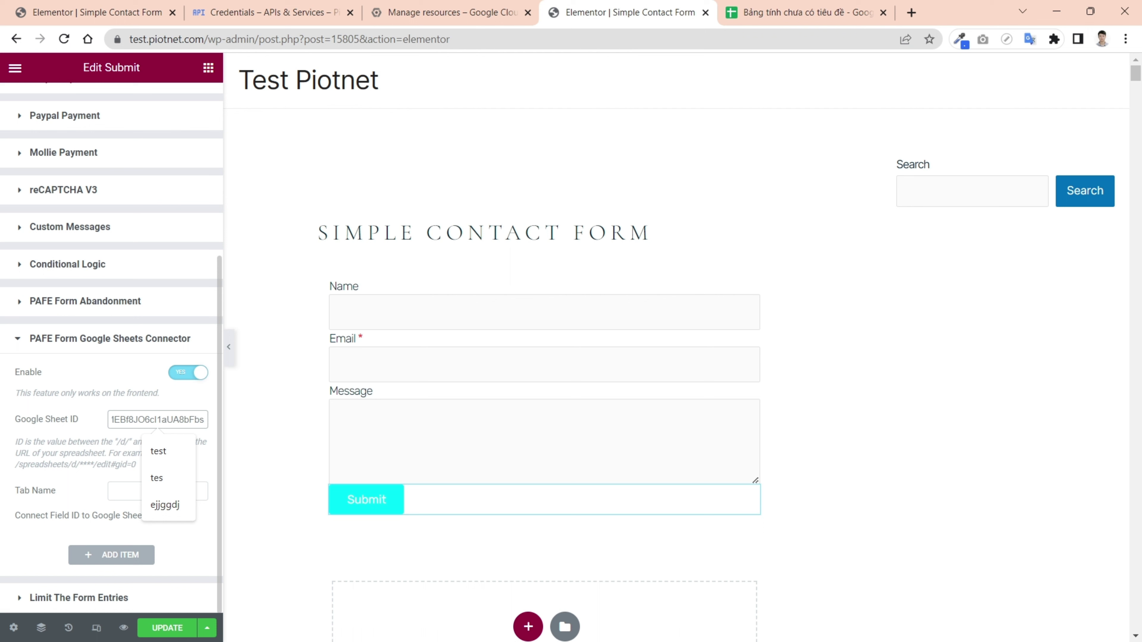
left_click(95, 491)
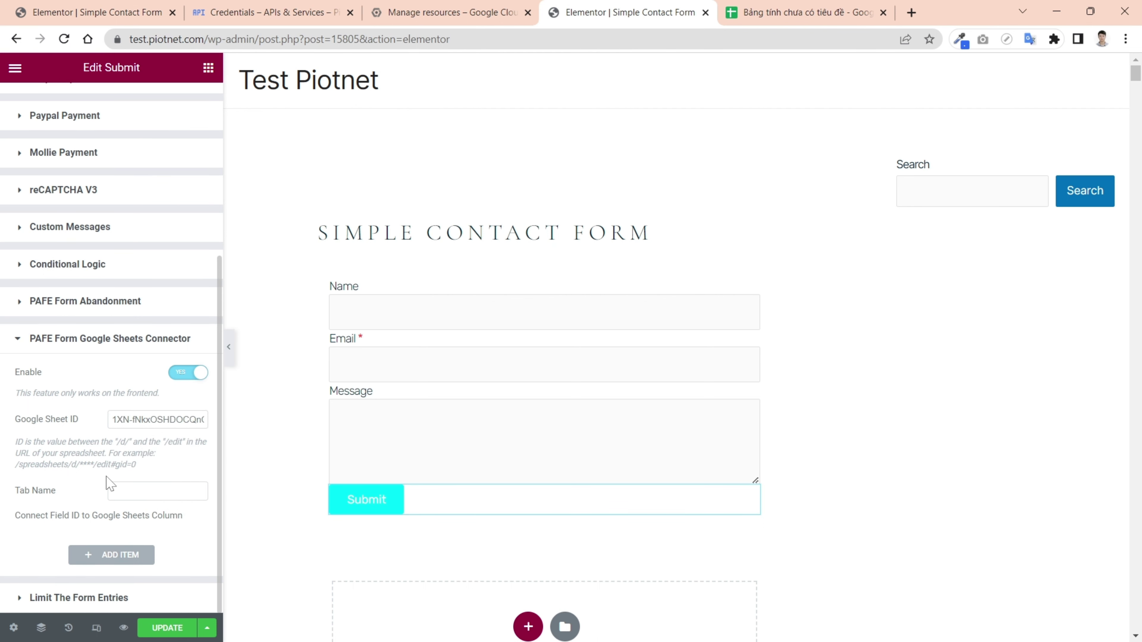
- Rename the spreadsheet's first sheet to Sheet10
left_click(775, 18)
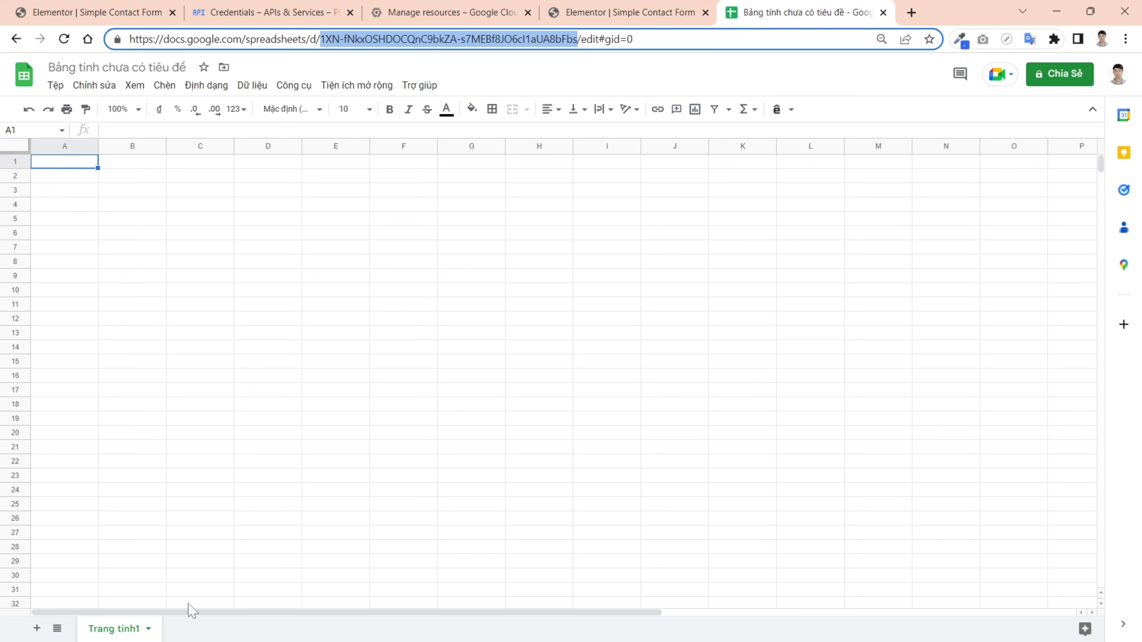
right_click(129, 634)
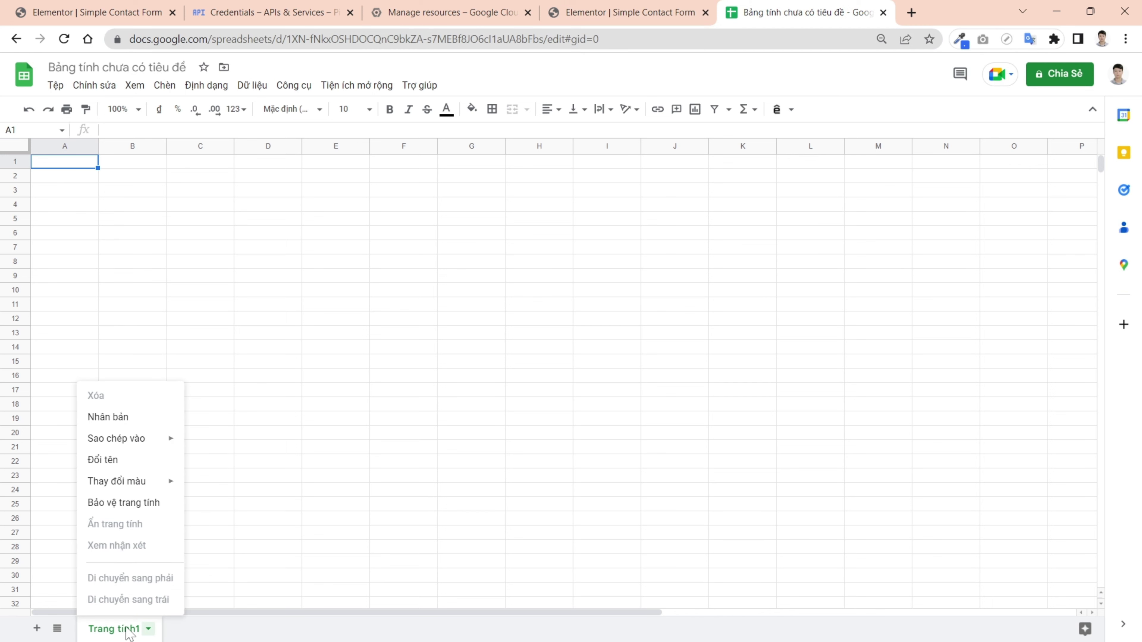
left_click(107, 459)
type("Sheet1")
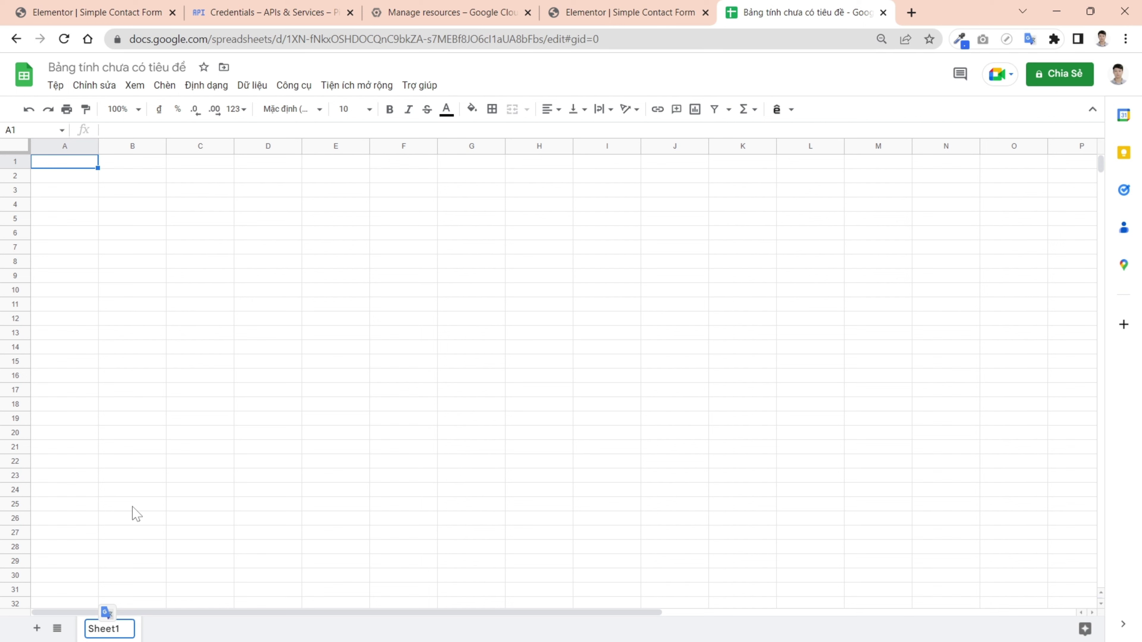
type("0")
left_click(132, 504)
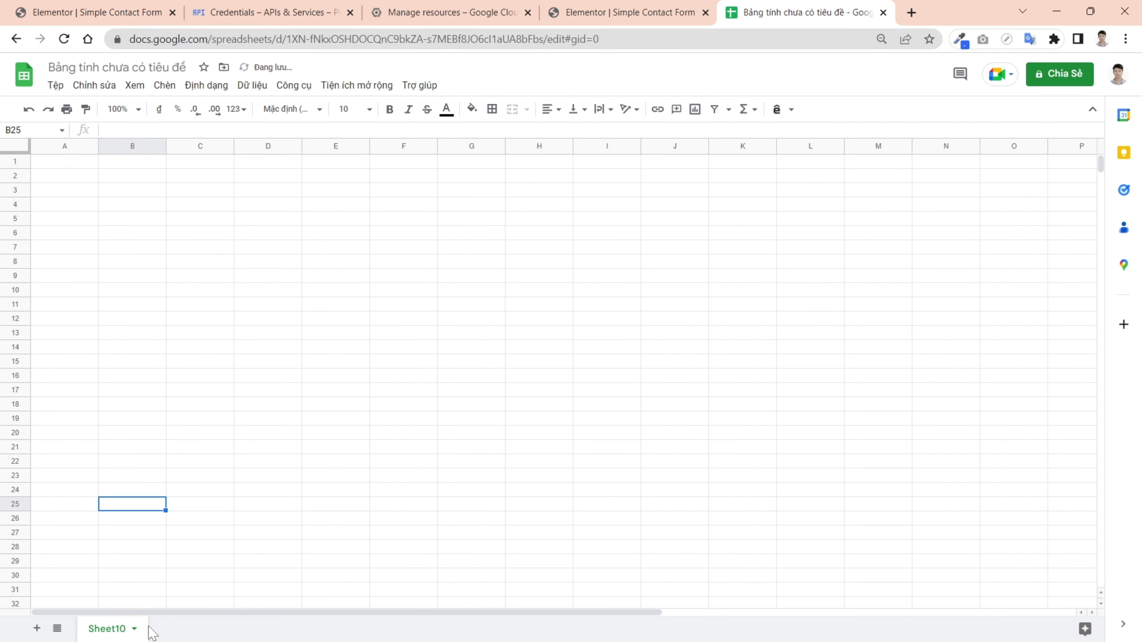
left_click(621, 12)
- Set the connector's Tab Name to Sheet10
left_click(157, 491)
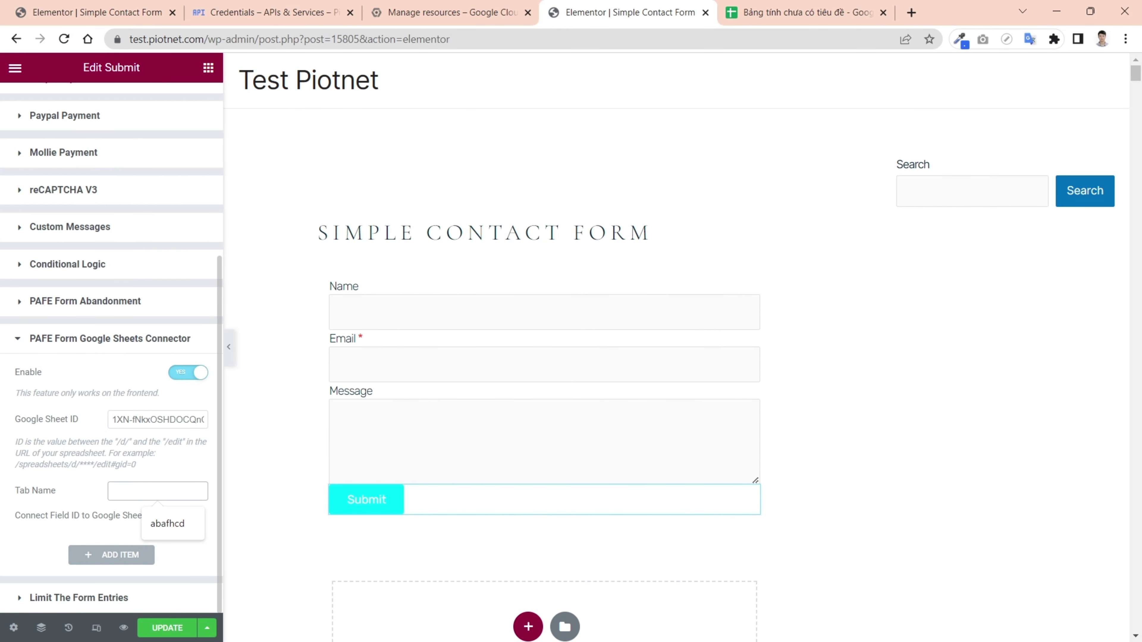
type("Sheet10")
left_click(21, 544)
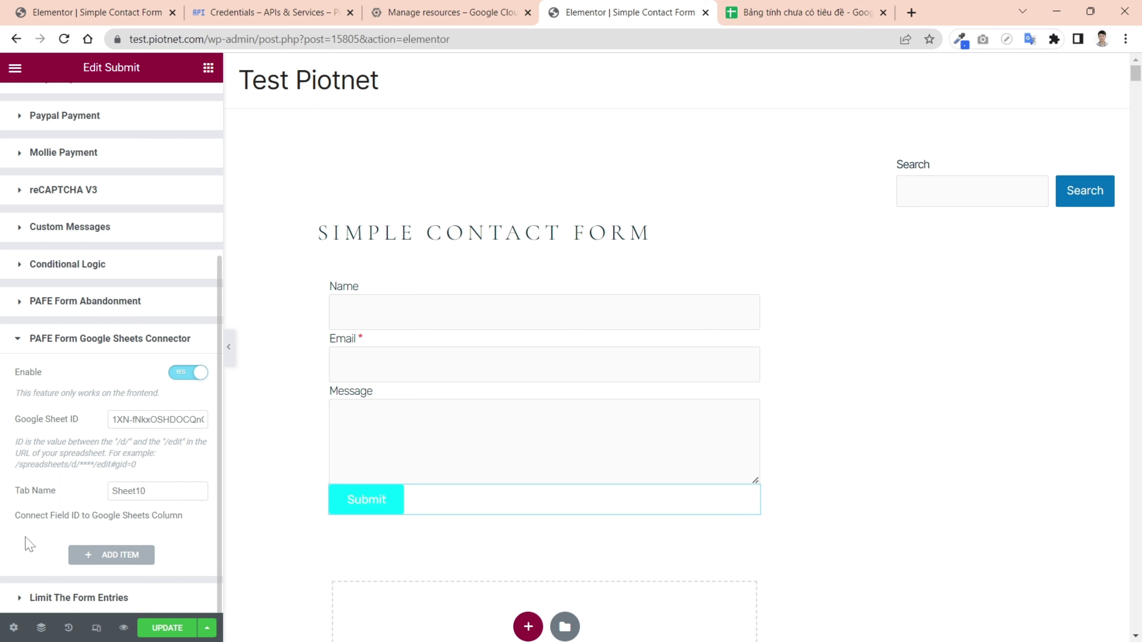
- Add a mapping sending the form's Name field to sheet column A
left_click(108, 555)
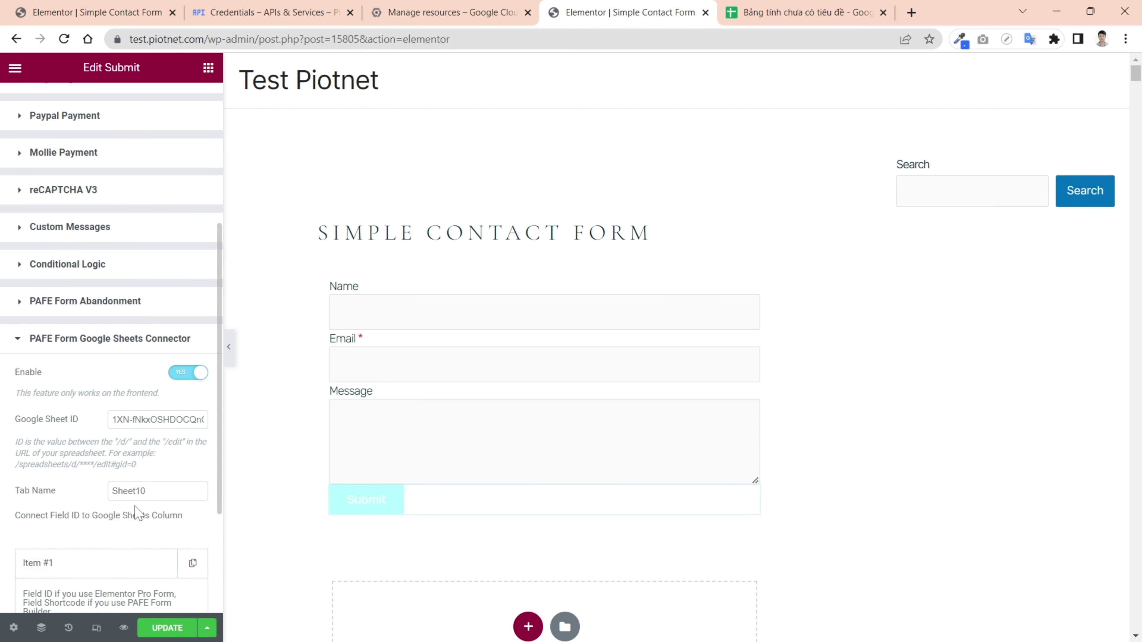
scroll(152, 495, "down", 4)
left_click(178, 456)
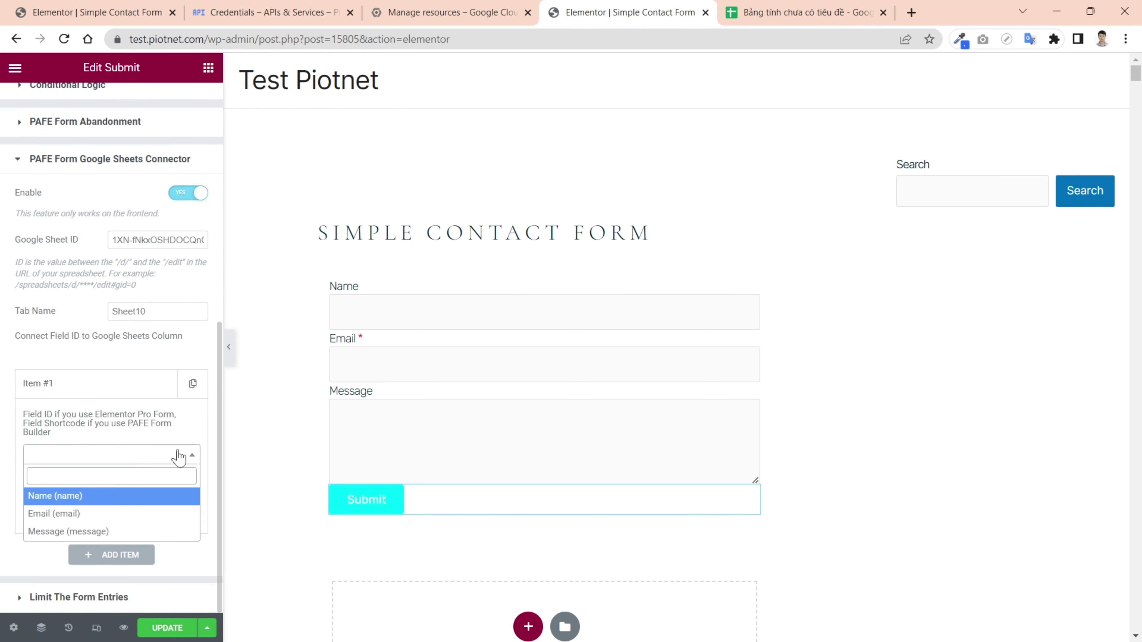
left_click(57, 495)
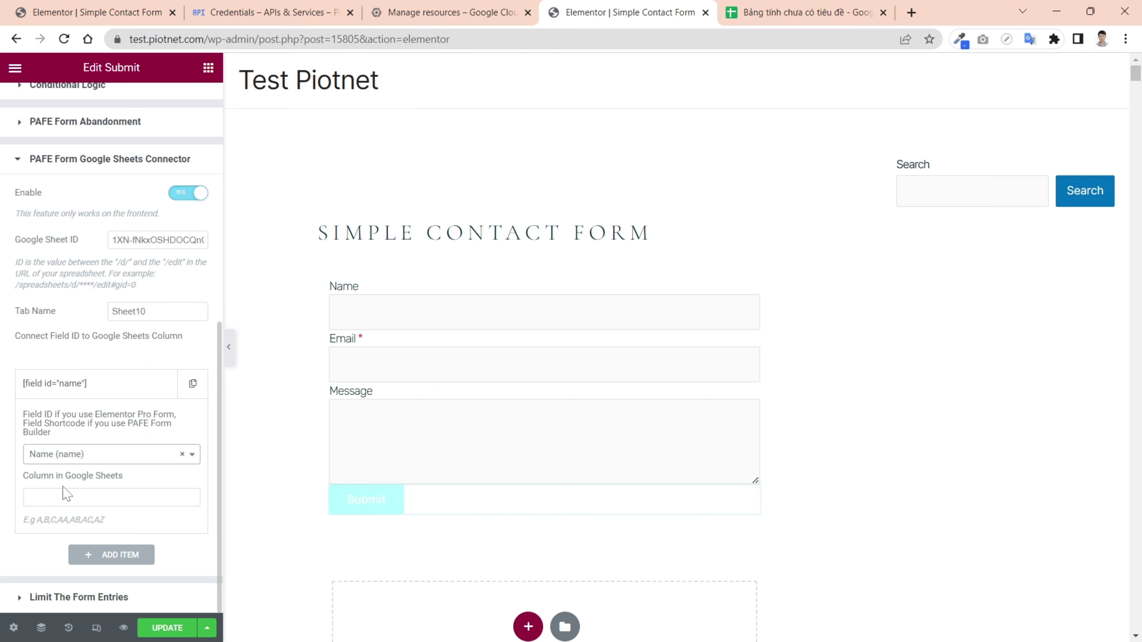
left_click(69, 497)
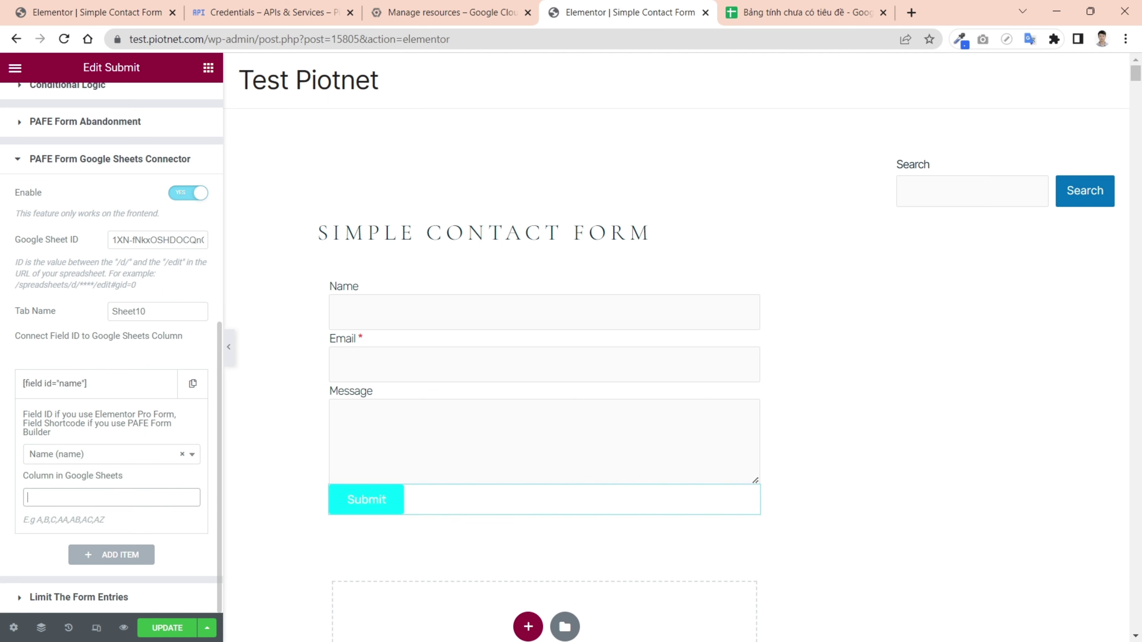
type("A")
left_click(113, 387)
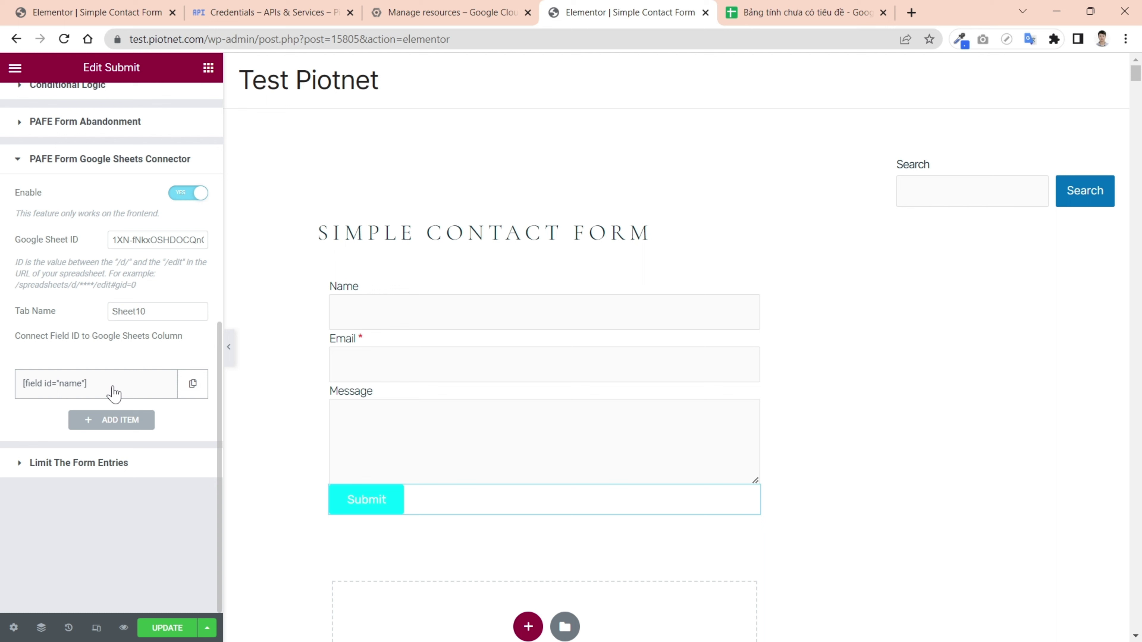
- Add a second mapping sending the Email field to column B
left_click(113, 422)
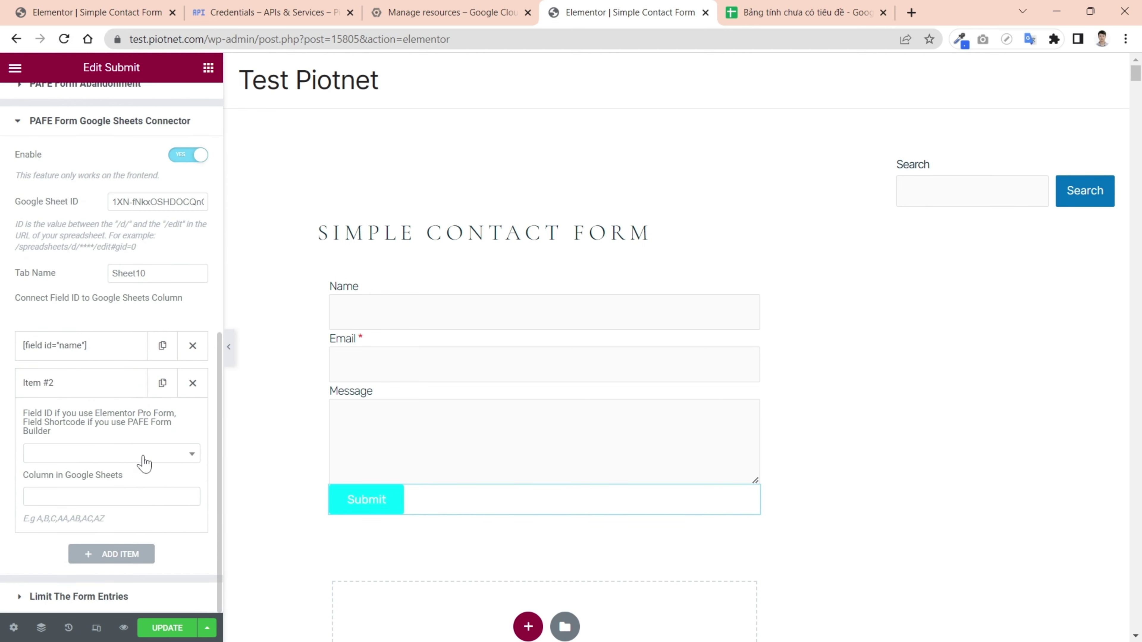
left_click(155, 457)
left_click(46, 513)
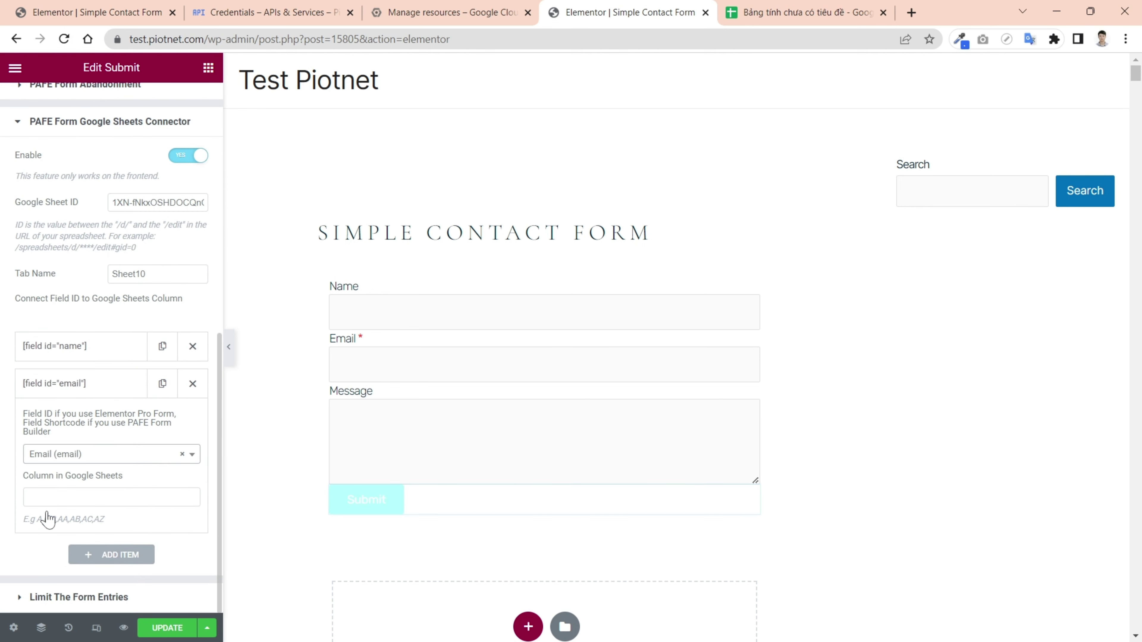
left_click(45, 497)
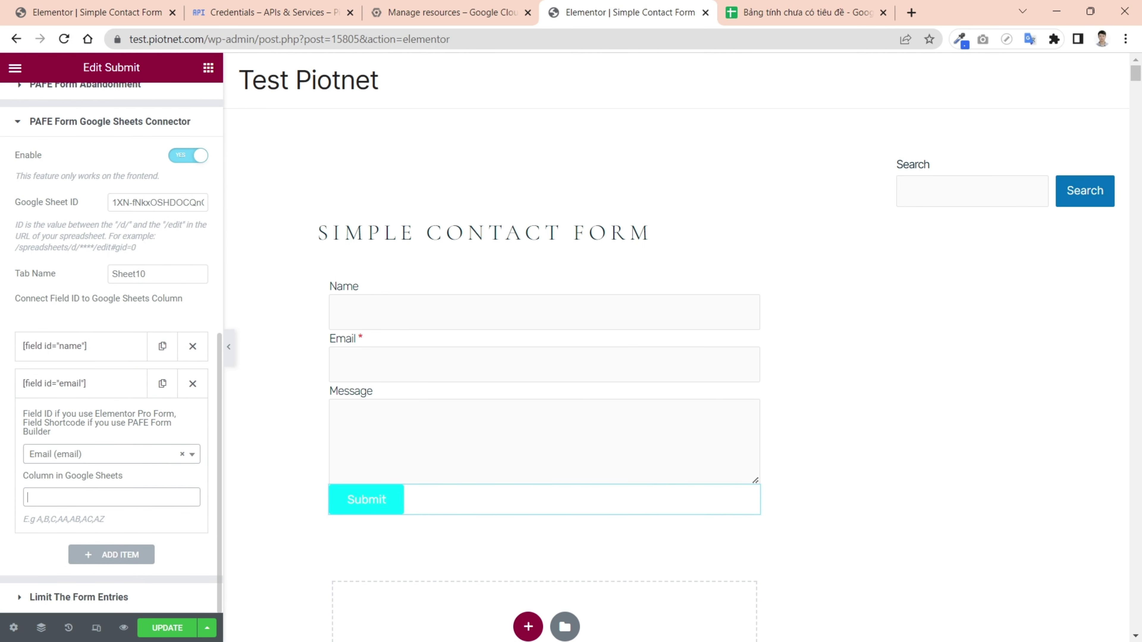
left_click(66, 456)
left_click(65, 455)
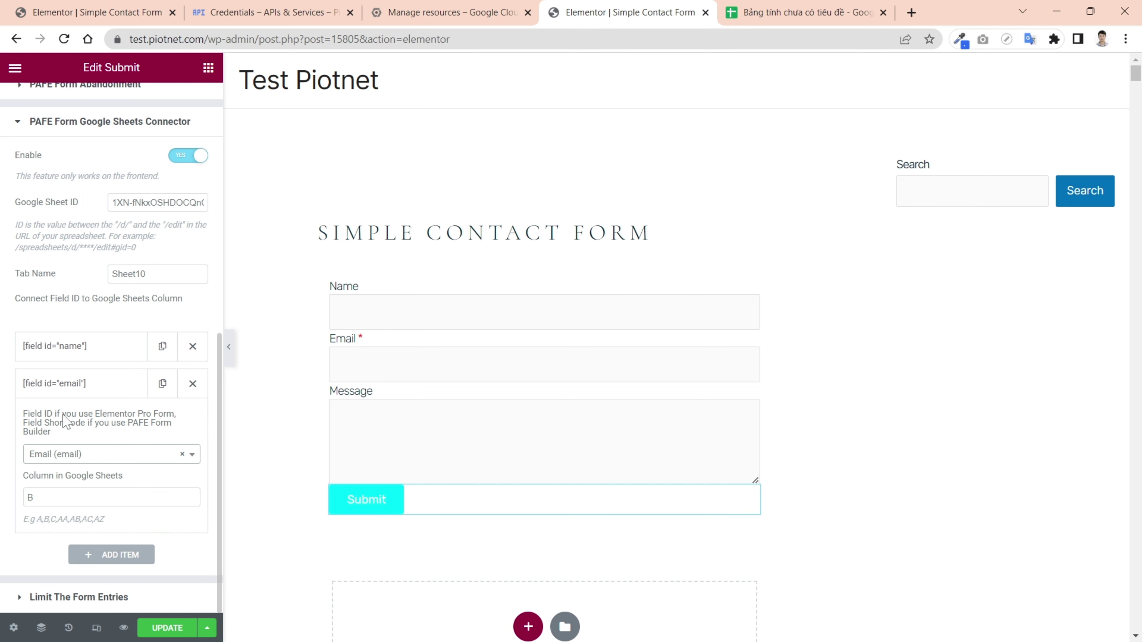
left_click(65, 388)
- Add a third mapping for the Message field and update the form
left_click(137, 422)
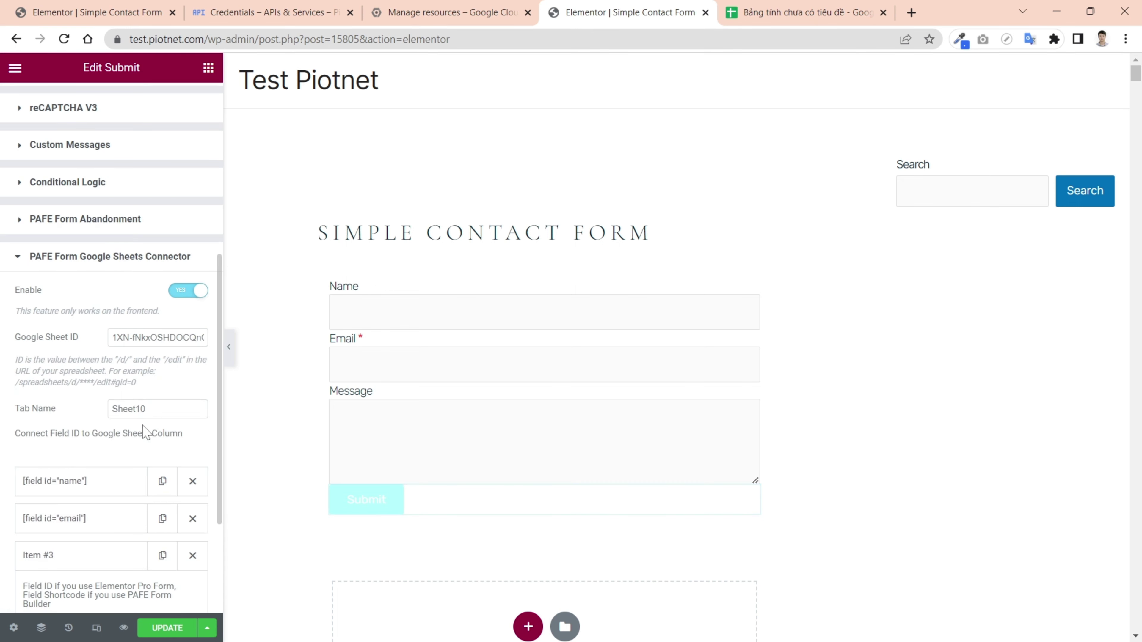
left_click(160, 457)
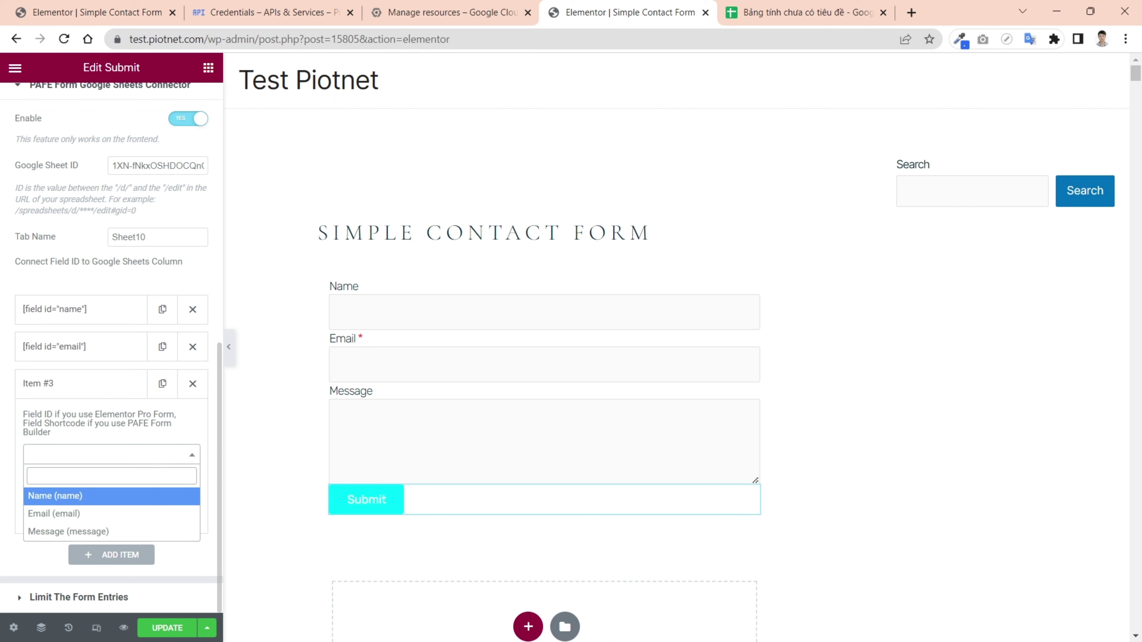
left_click(115, 532)
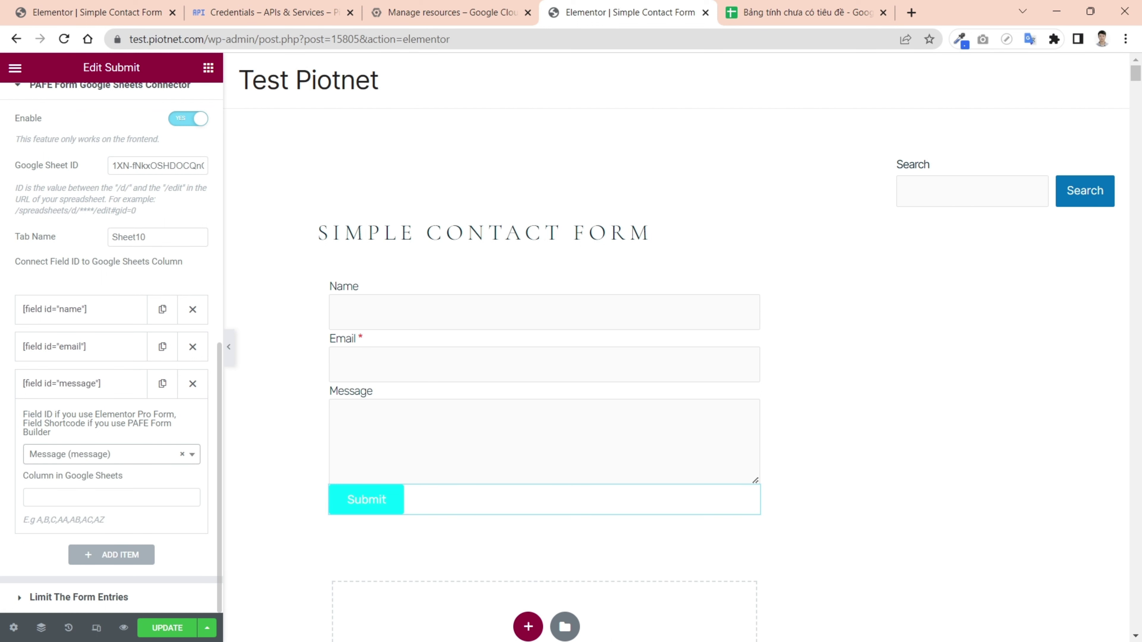
left_click(90, 498)
left_click(89, 386)
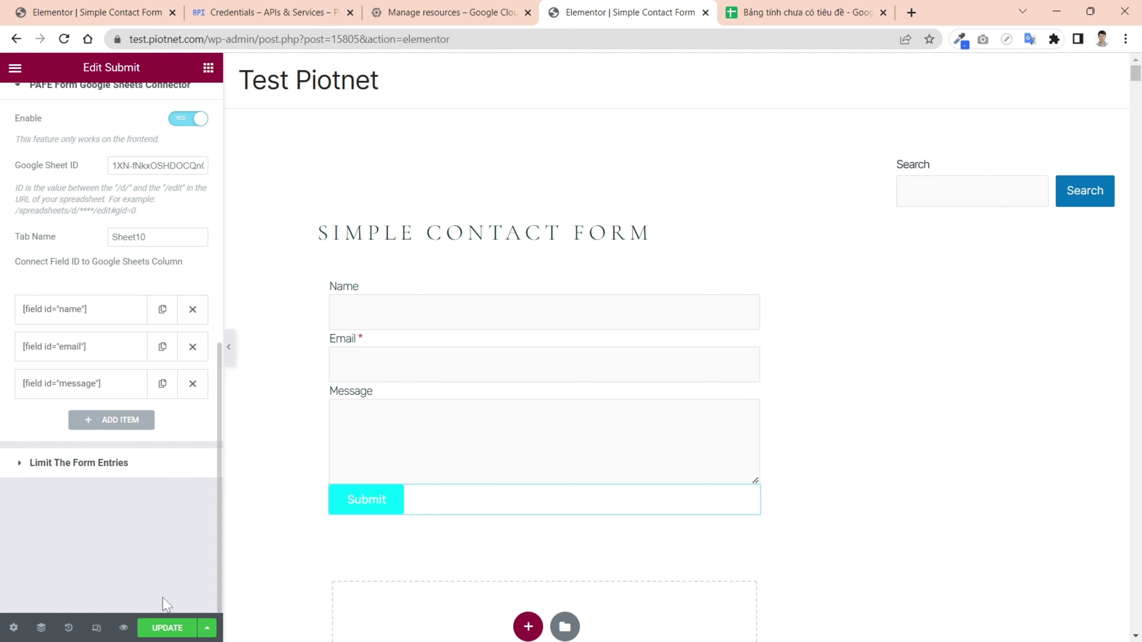
left_click(167, 630)
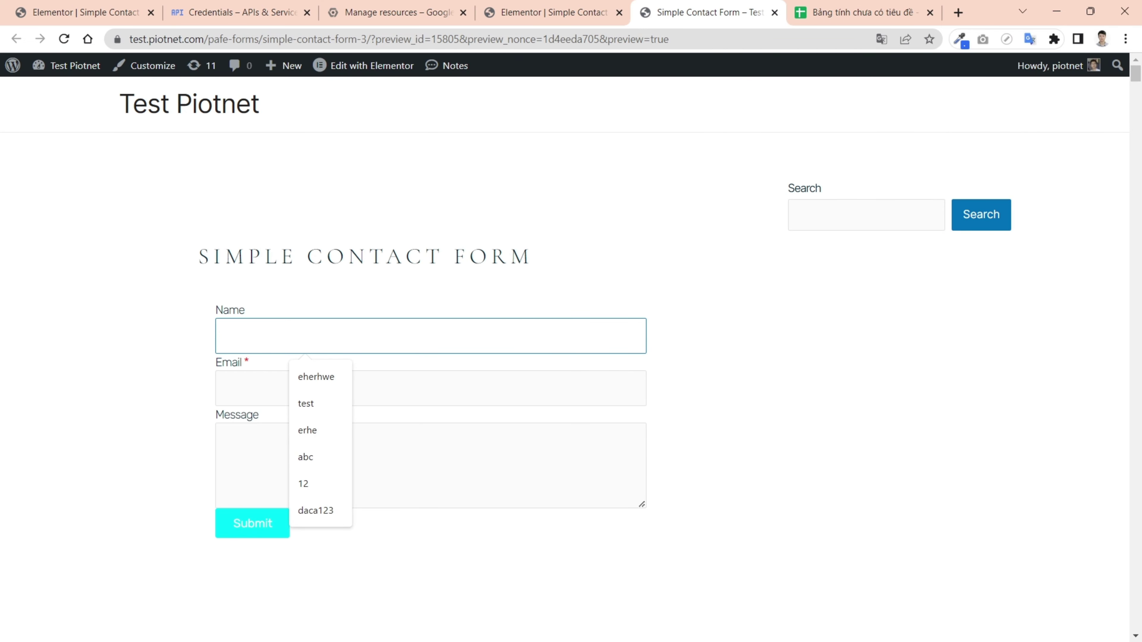
- Submit a preview test entry named 'test google sheets' with the autofilled test e-mail and message 'this is a test'
type("test google sheets")
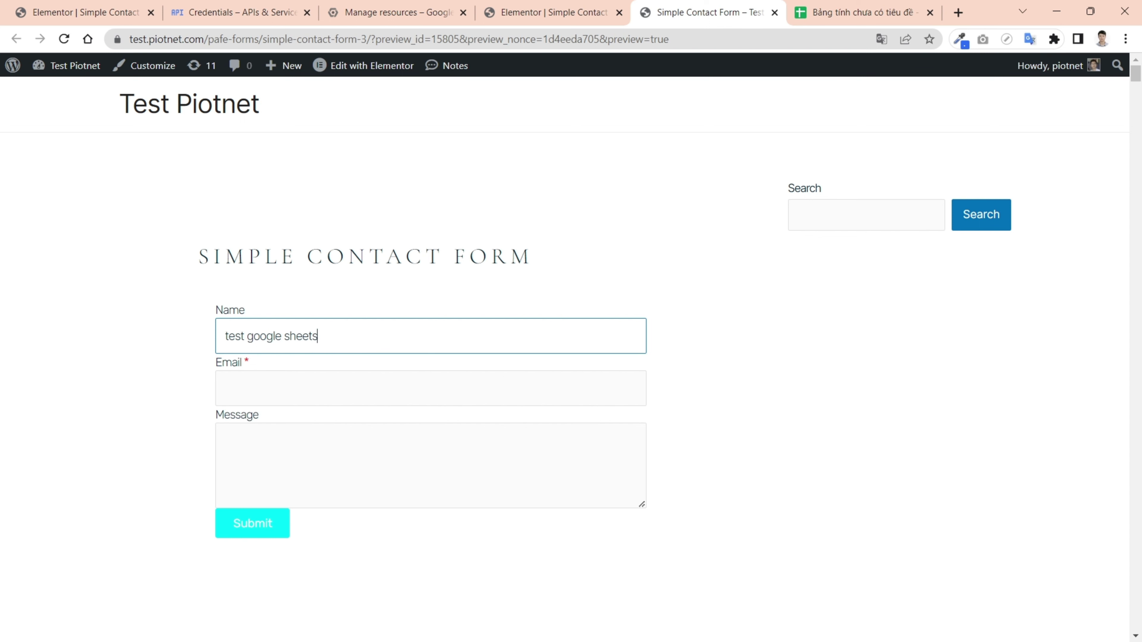
key("Tab")
type("test")
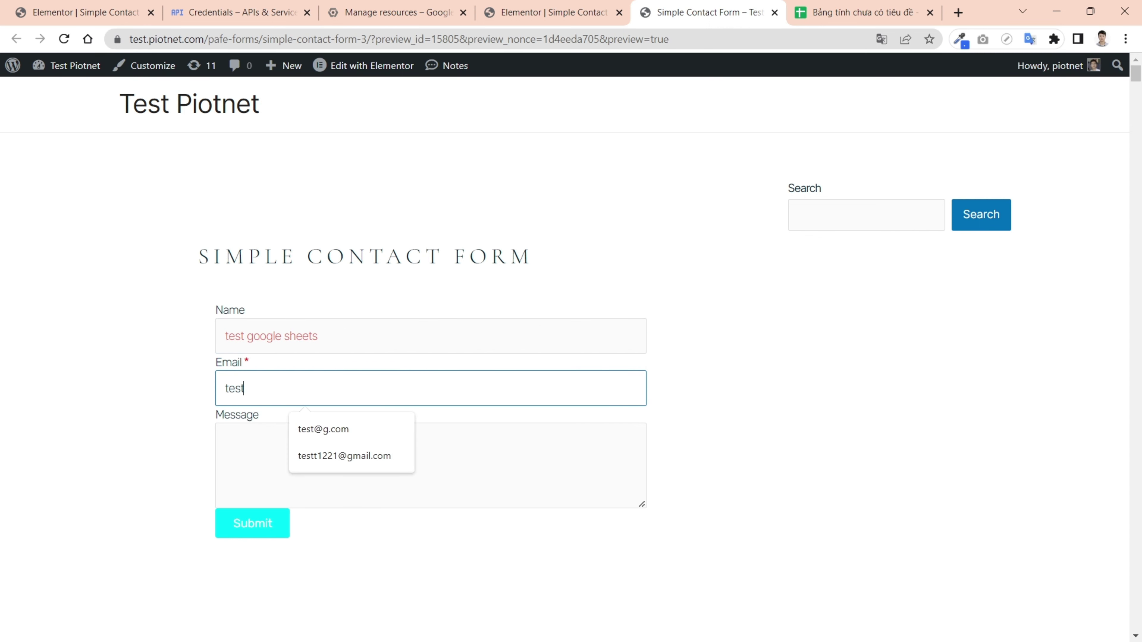
type("@")
left_click(344, 431)
left_click(225, 441)
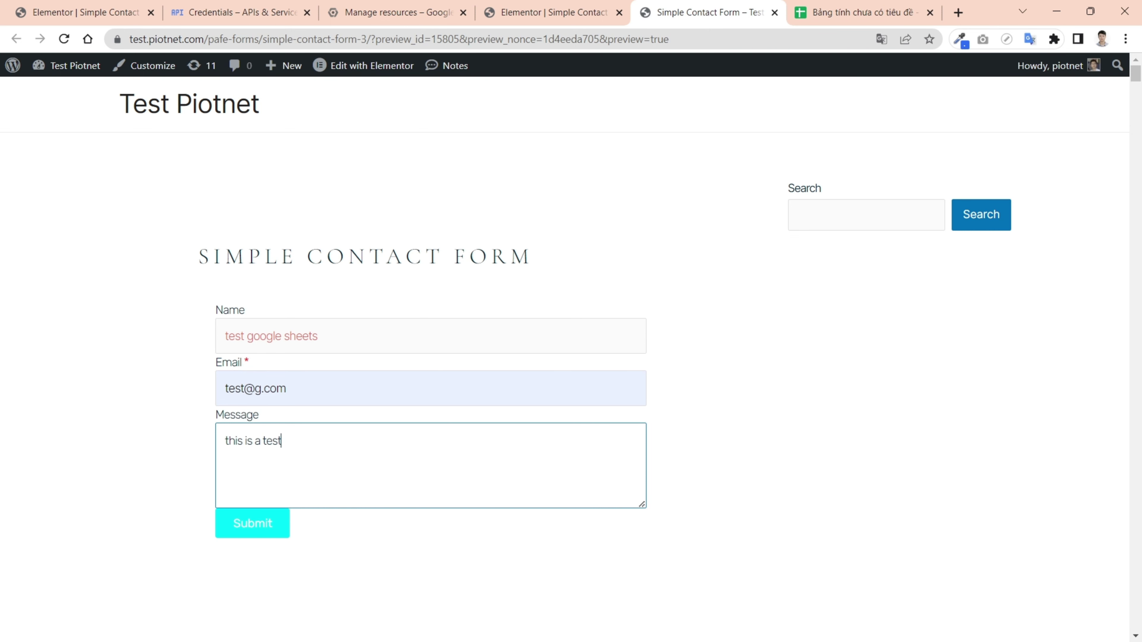
left_click(257, 526)
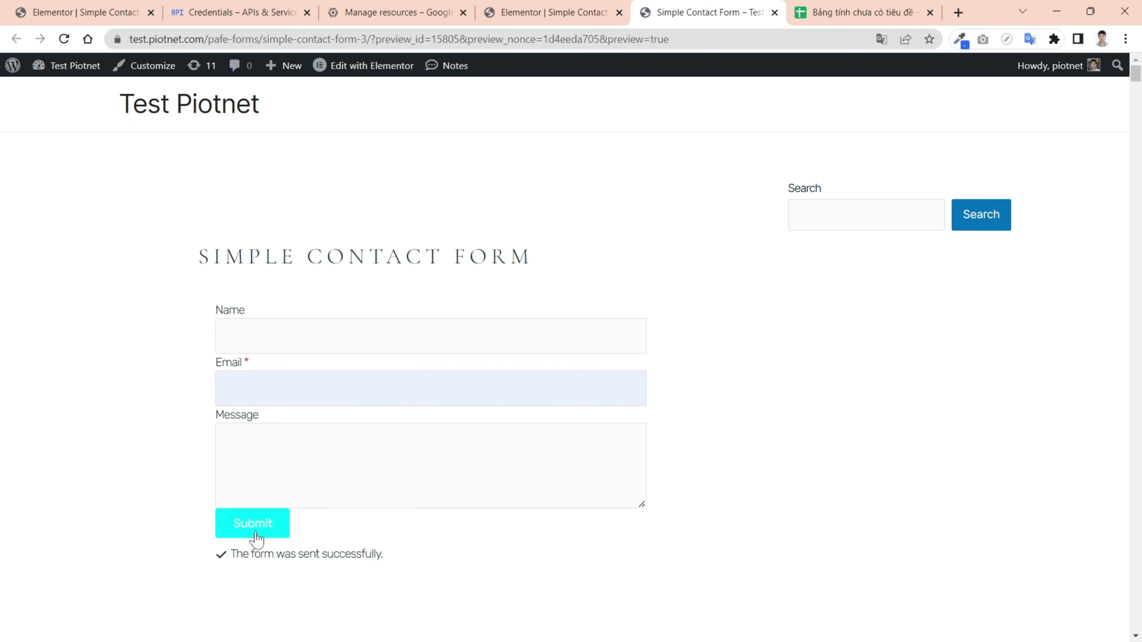
- In Sheet10, auto-fit columns A and B and widen column C so row 1's name, e-mail and message show fully
left_click(829, 14)
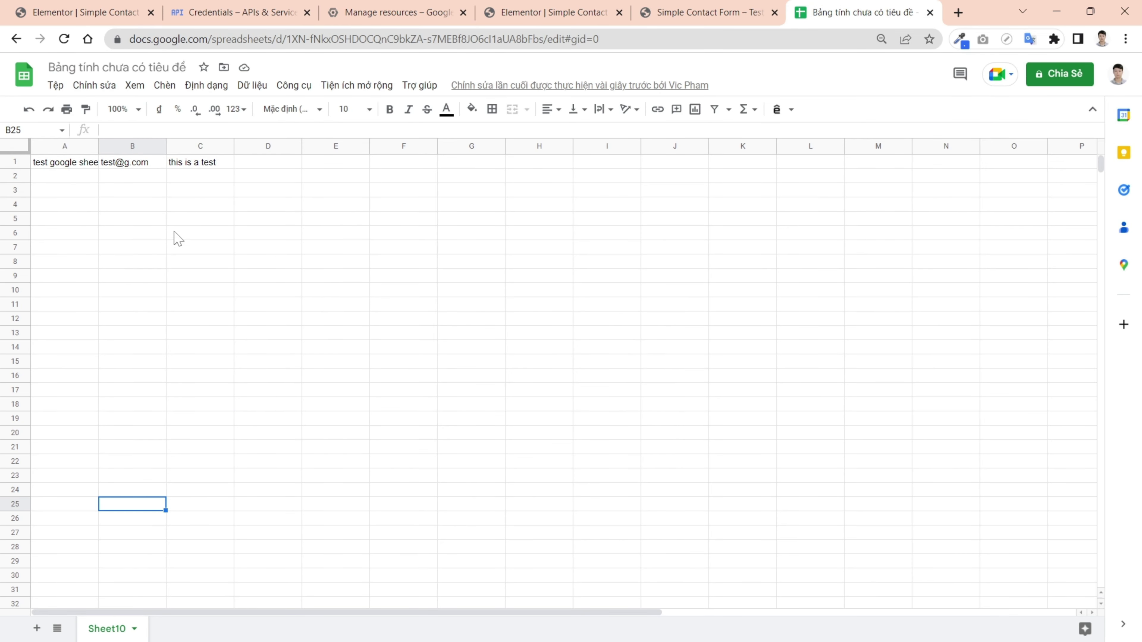
left_click(155, 222)
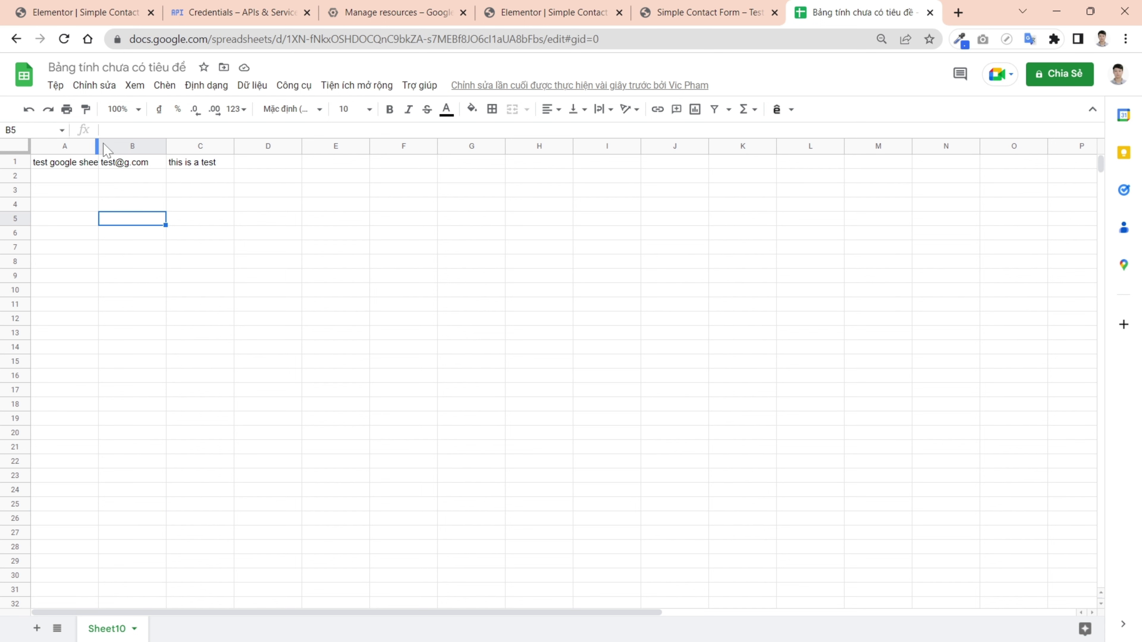
left_click_drag(106, 149, 401, 149)
left_click(257, 223)
left_click(601, 234)
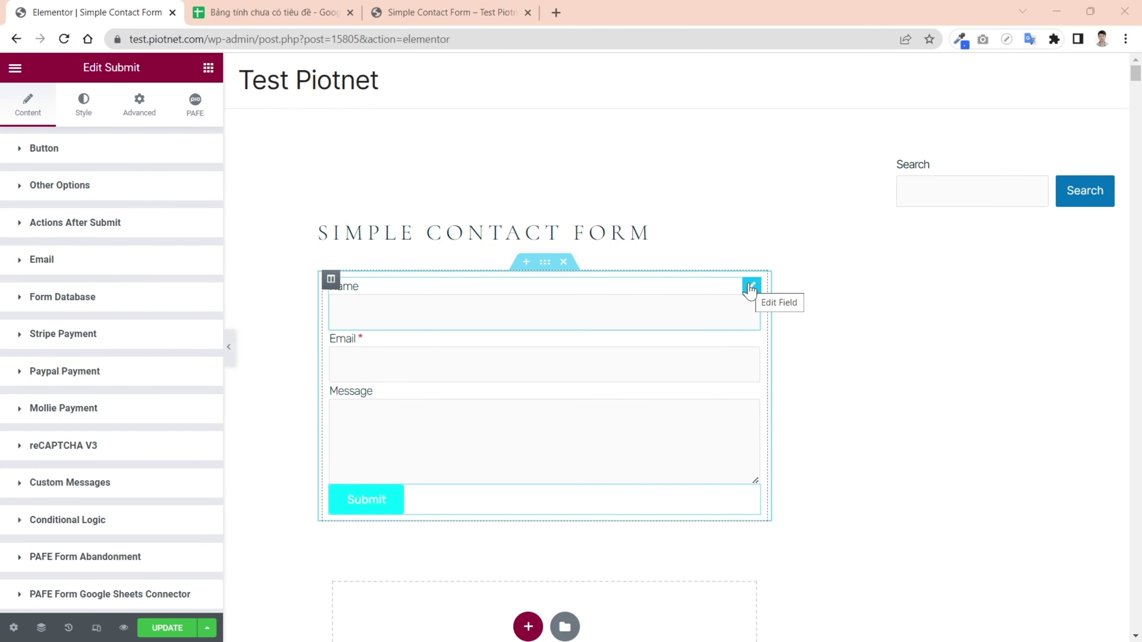
- Add a Hidden field above Name in the form and change its ID to 'time'
left_click(750, 291)
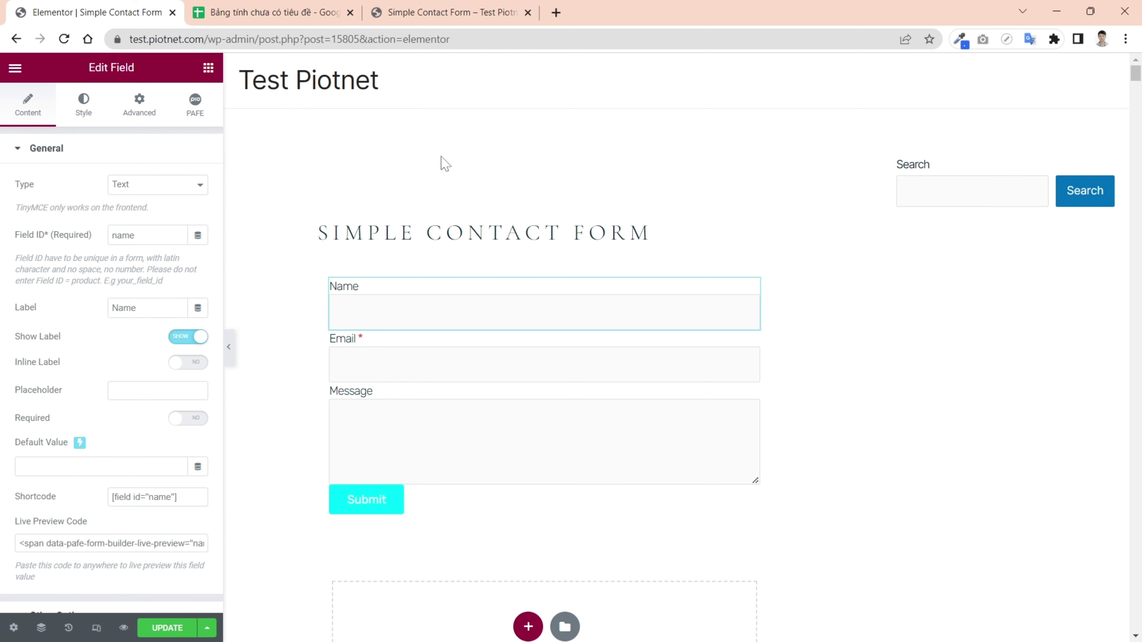
left_click(207, 75)
left_click_drag(64, 227, 461, 281)
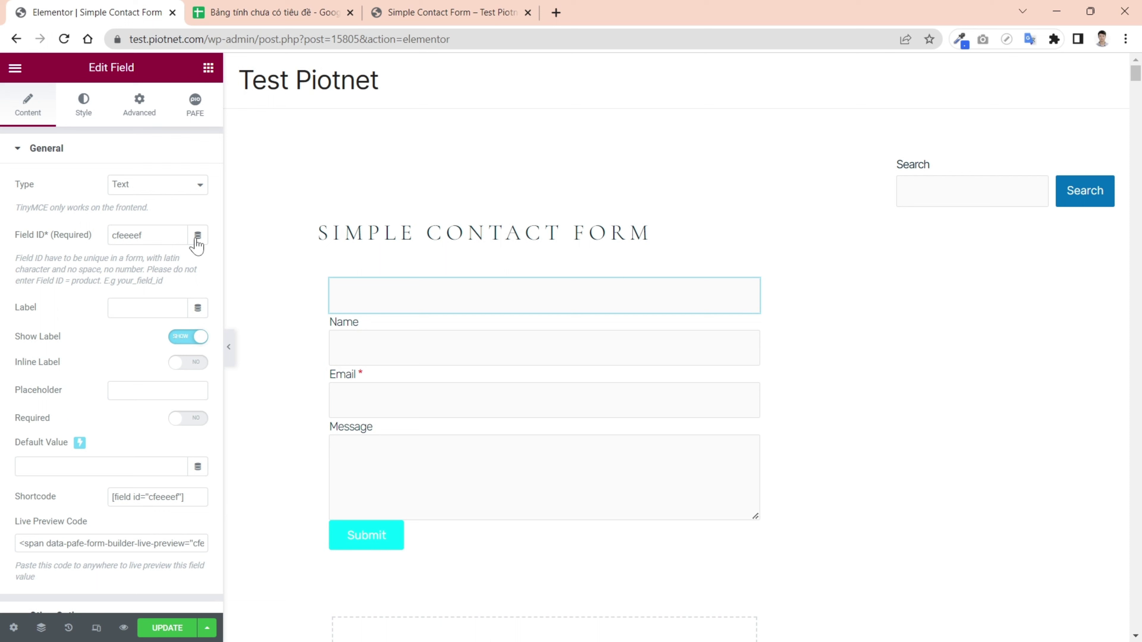
left_click(140, 192)
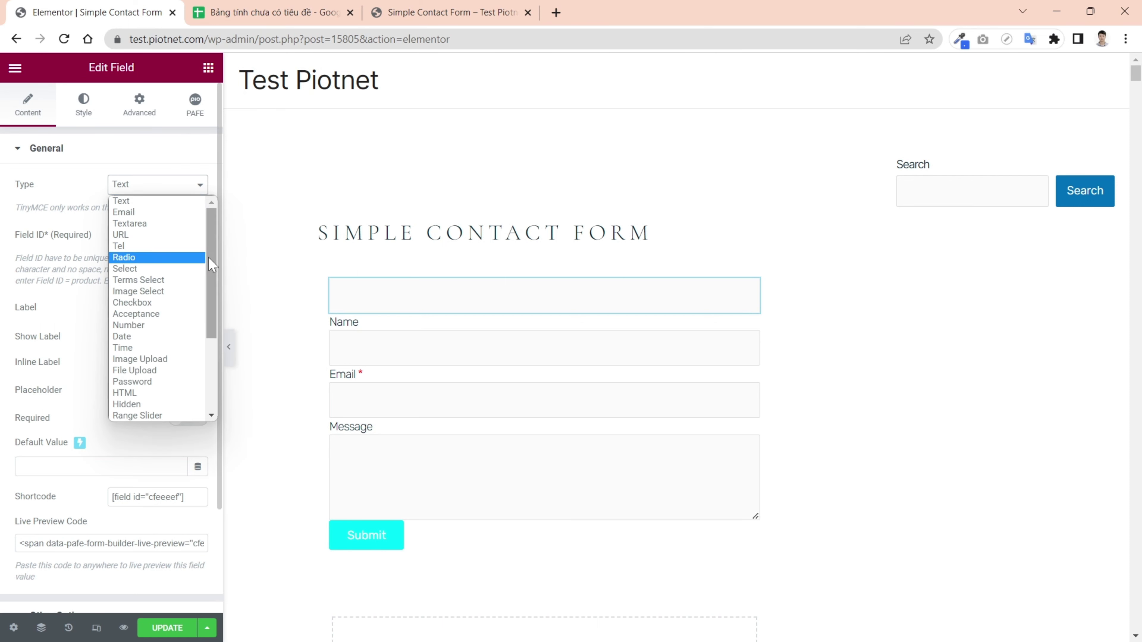
scroll(217, 290, "down", 1)
scroll(217, 290, "down", 3)
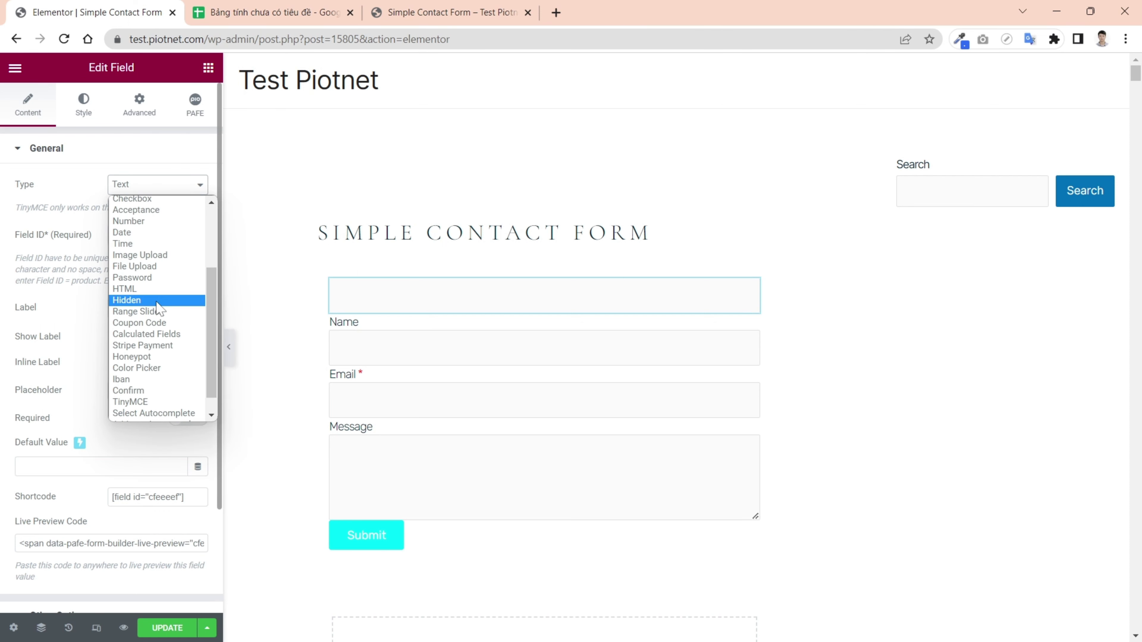
key("Escape")
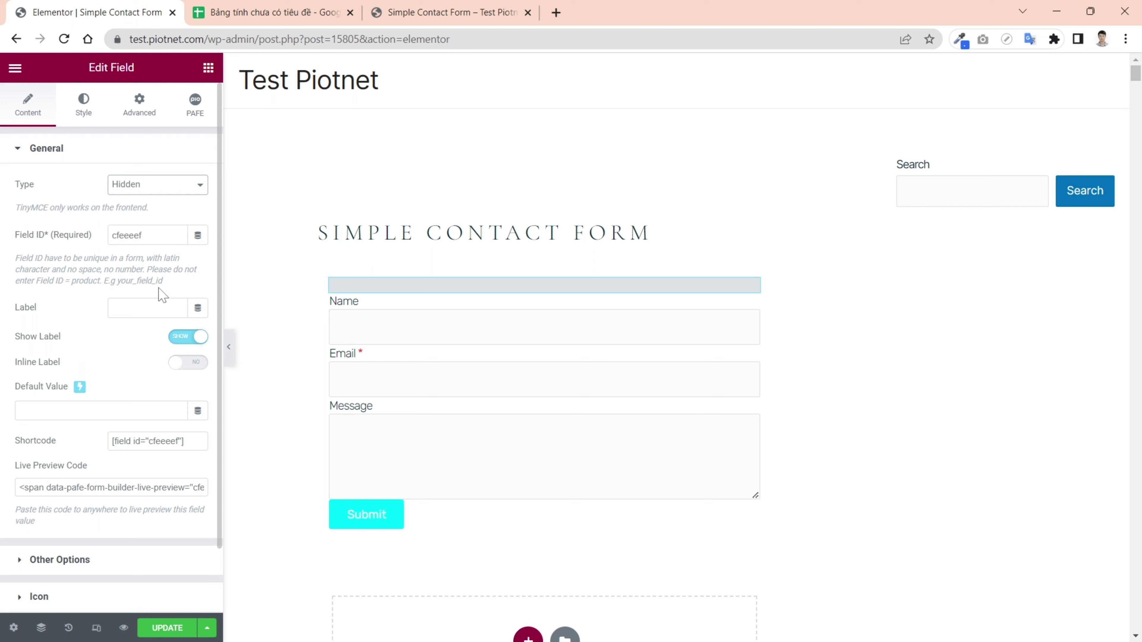
double_click(146, 236)
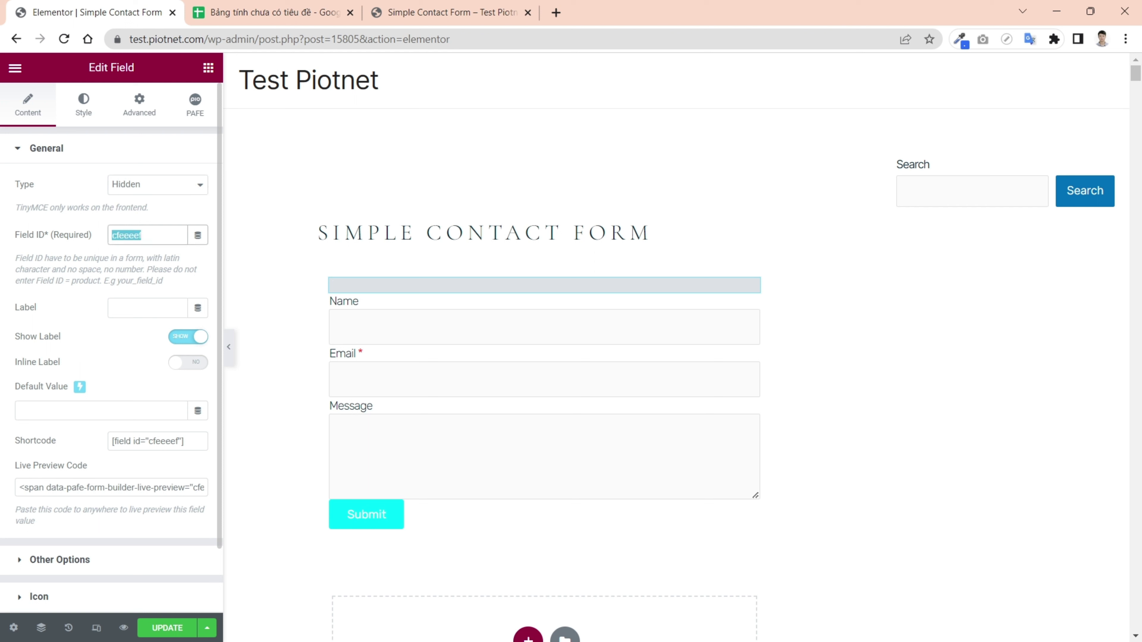
type("time")
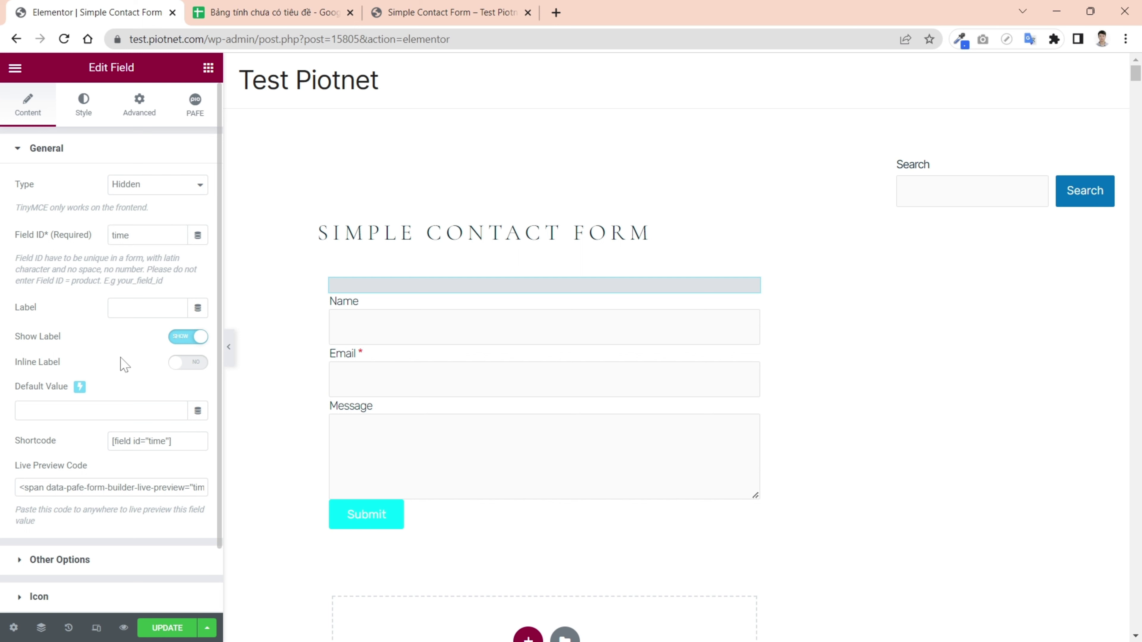
- Set the hidden field's default value to the Current Date Time dynamic tag
left_click(81, 388)
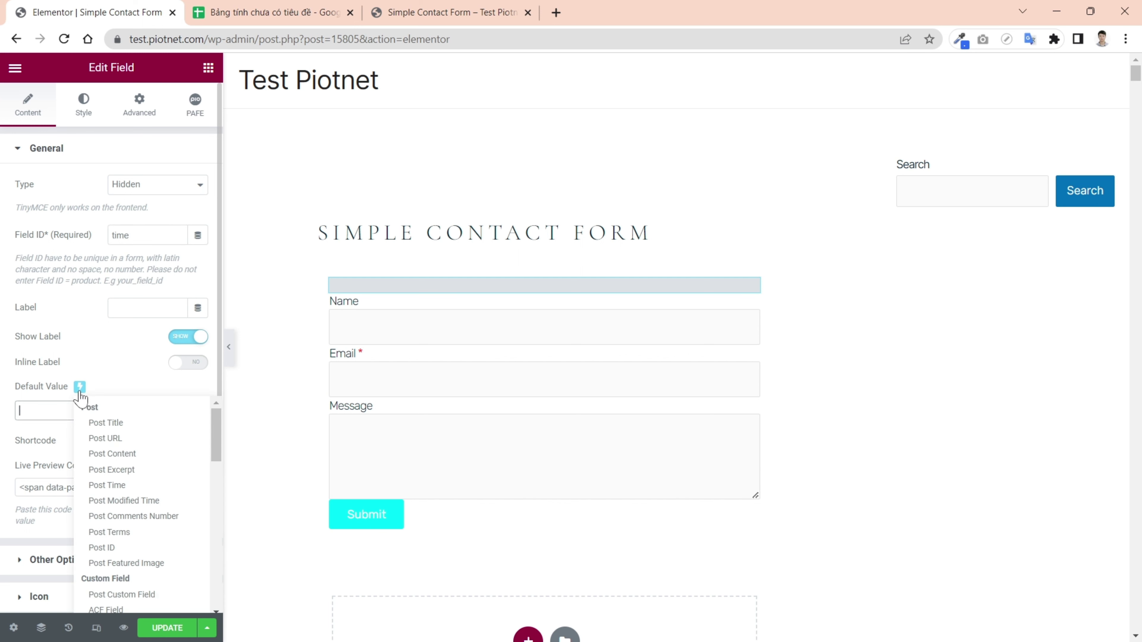
scroll(209, 447, "down", 10)
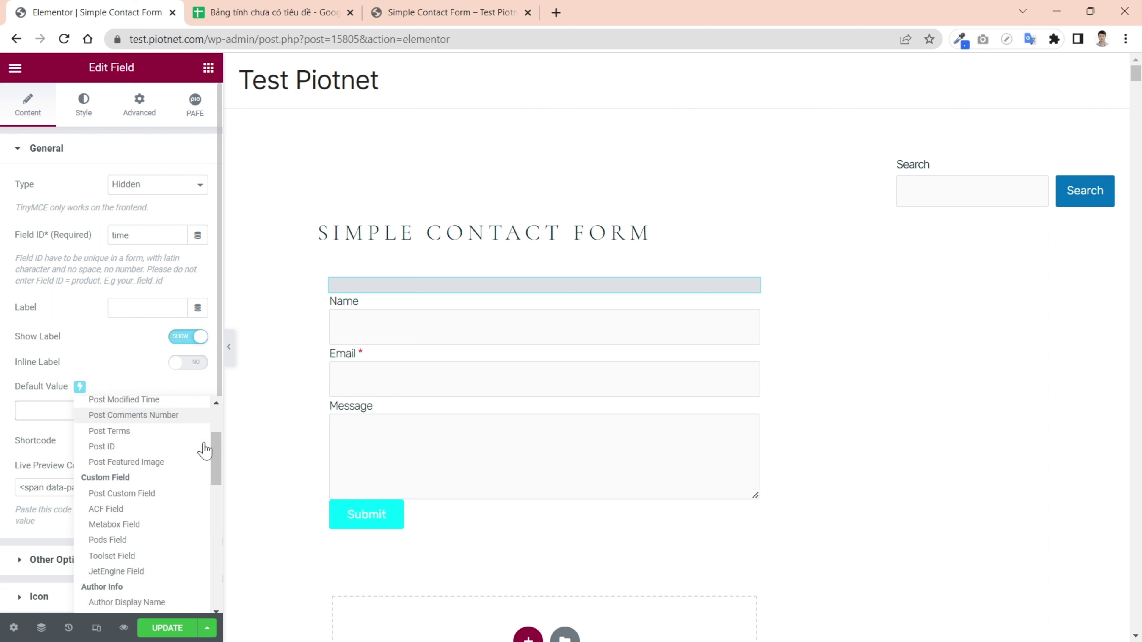
scroll(206, 459, "down", 3)
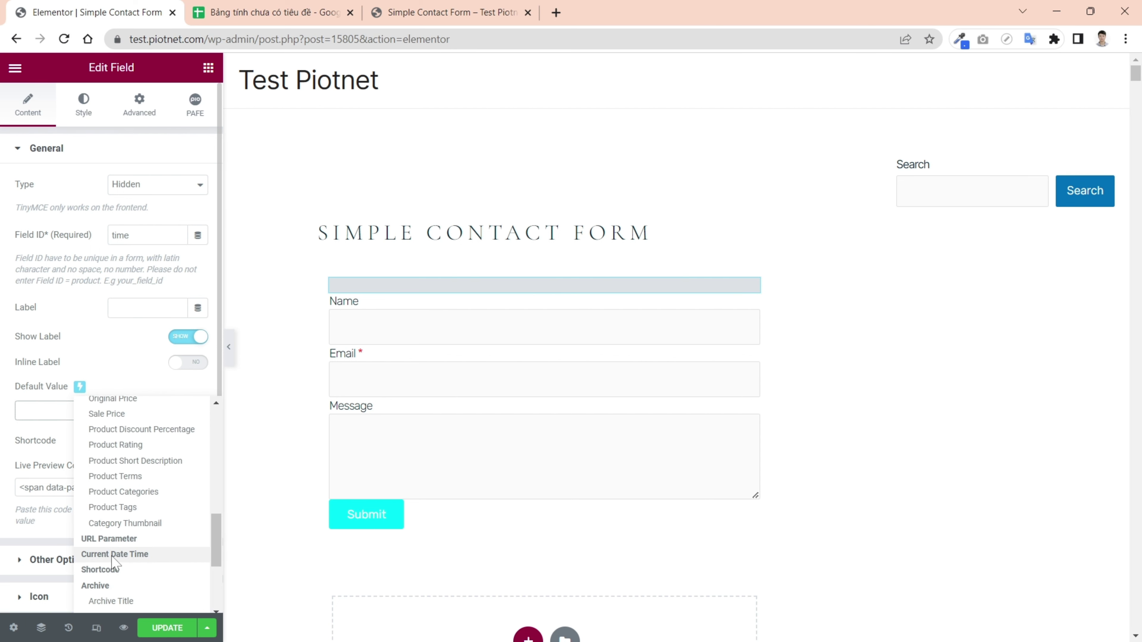
left_click(113, 555)
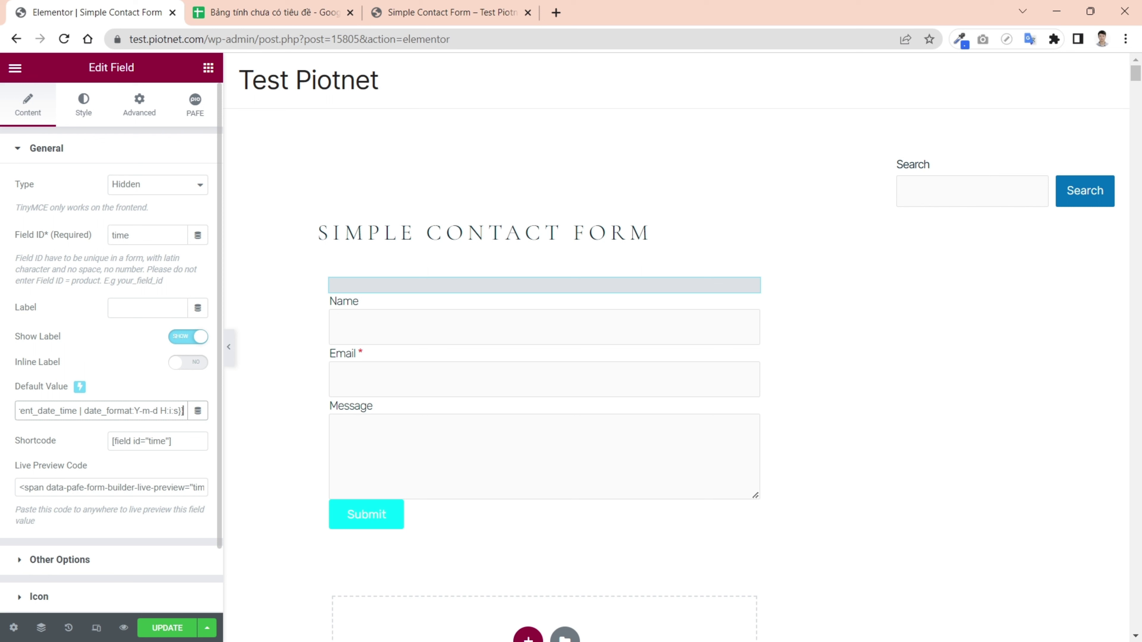
triple_click(108, 410)
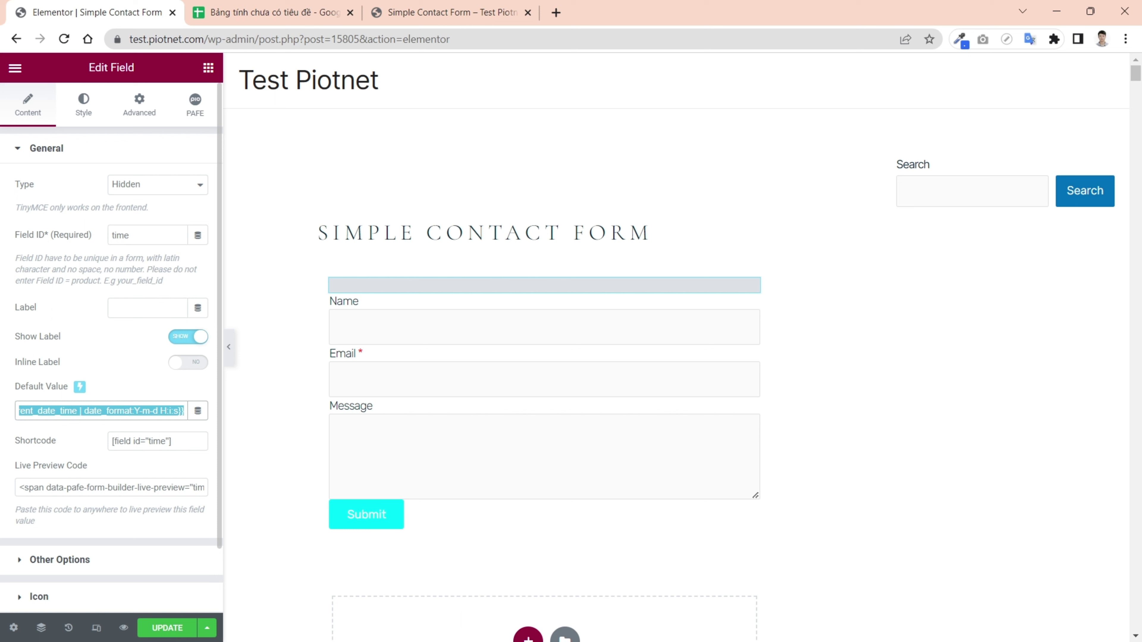
key("BackSpace")
left_click(198, 411)
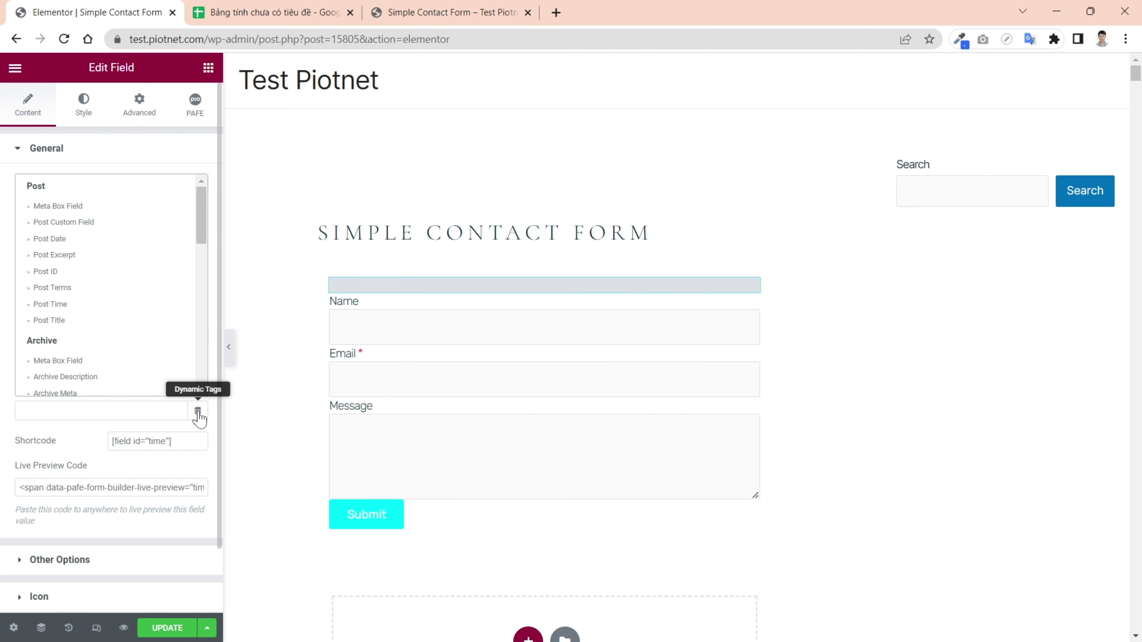
left_click_drag(201, 238, 214, 306)
left_click(102, 255)
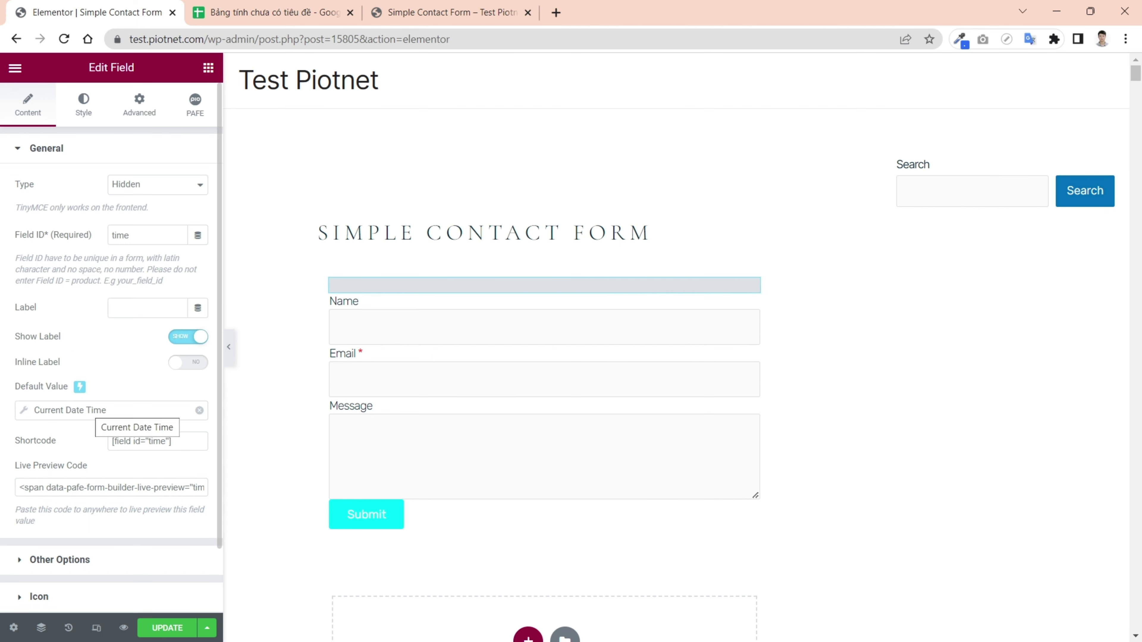
left_click(199, 410)
left_click(79, 386)
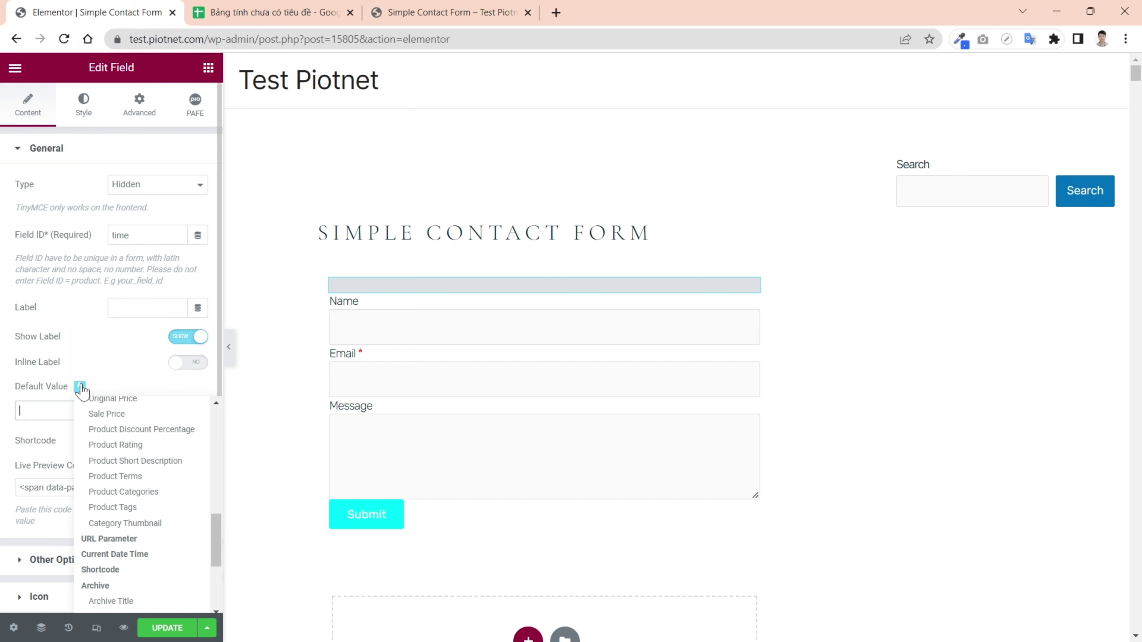
left_click(127, 556)
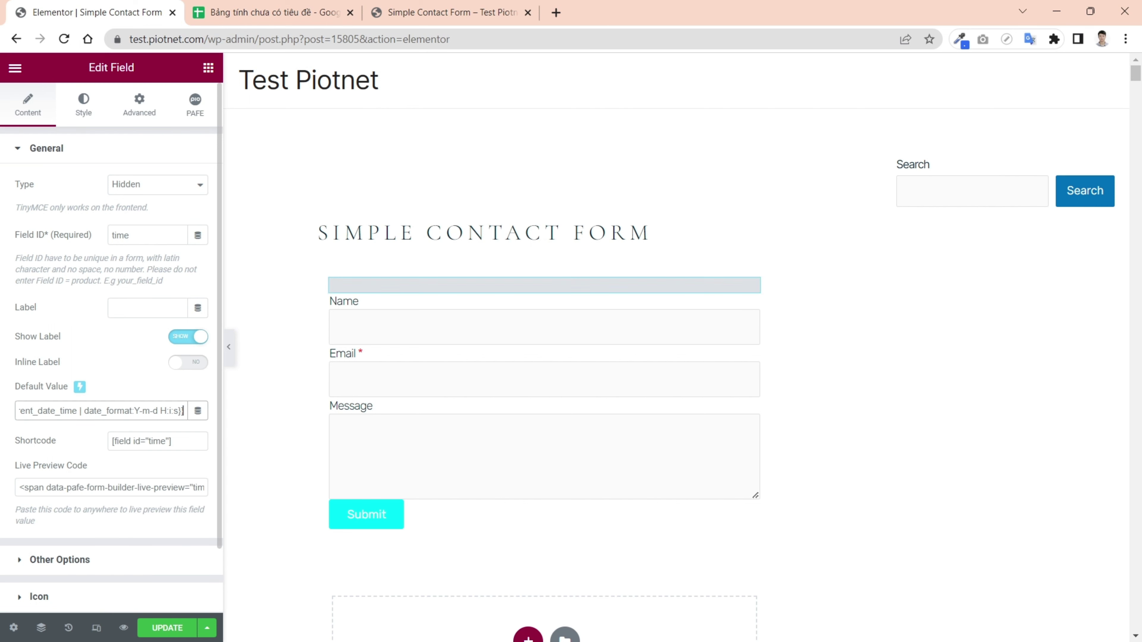
- Add a PAFE Google Sheets Connector mapping sending the 'time' field to column A, then update
left_click(751, 509)
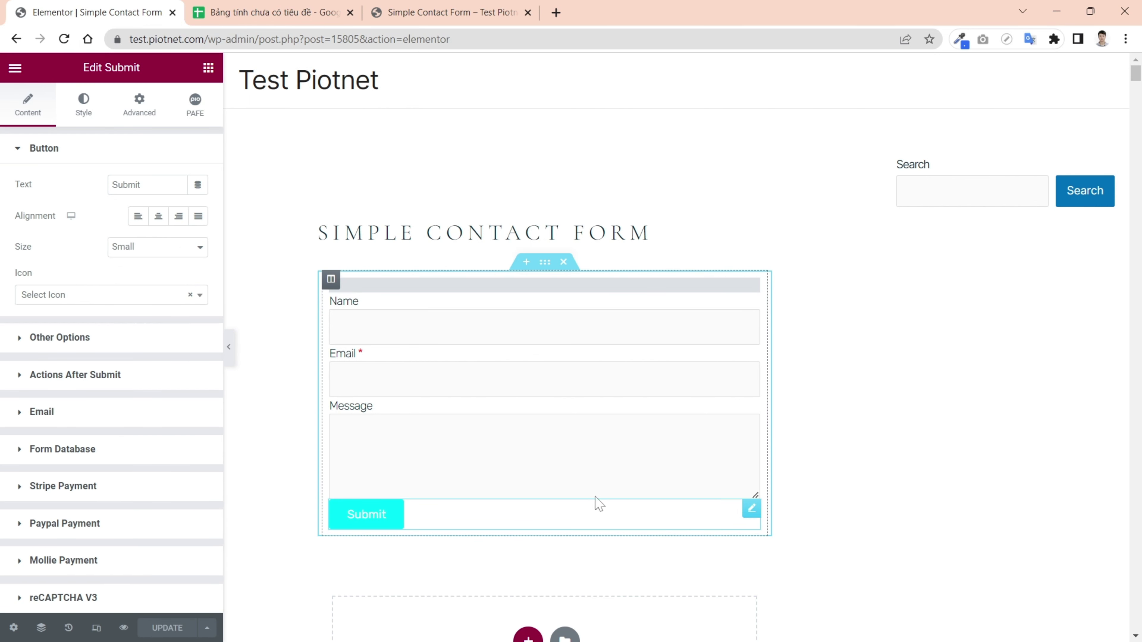
left_click(90, 149)
scroll(112, 189, "down", 1)
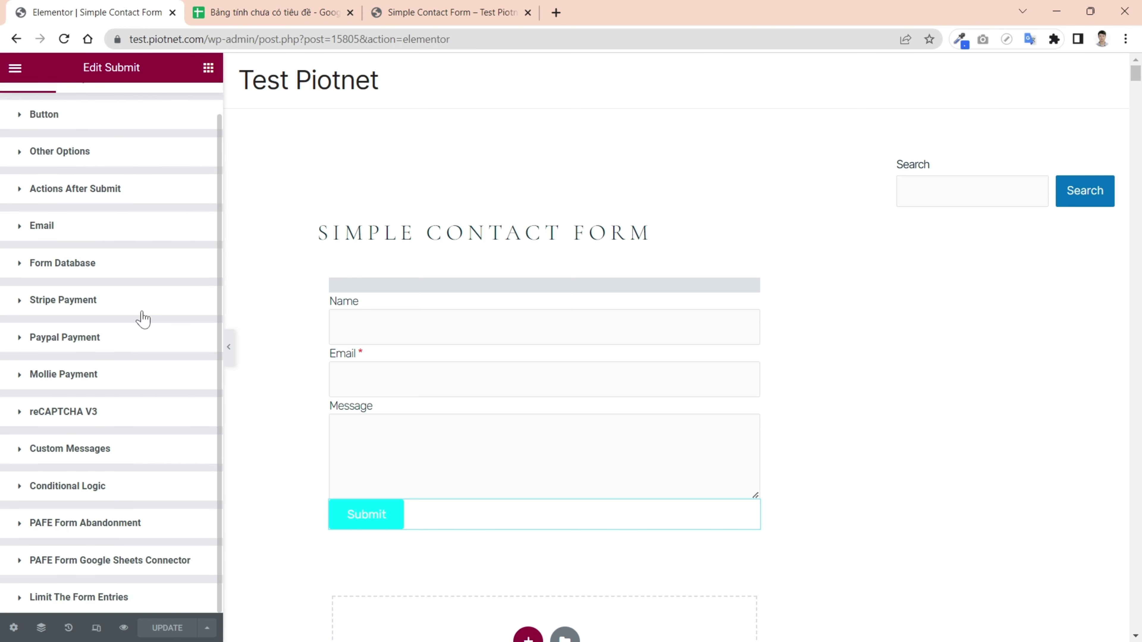
left_click(144, 571)
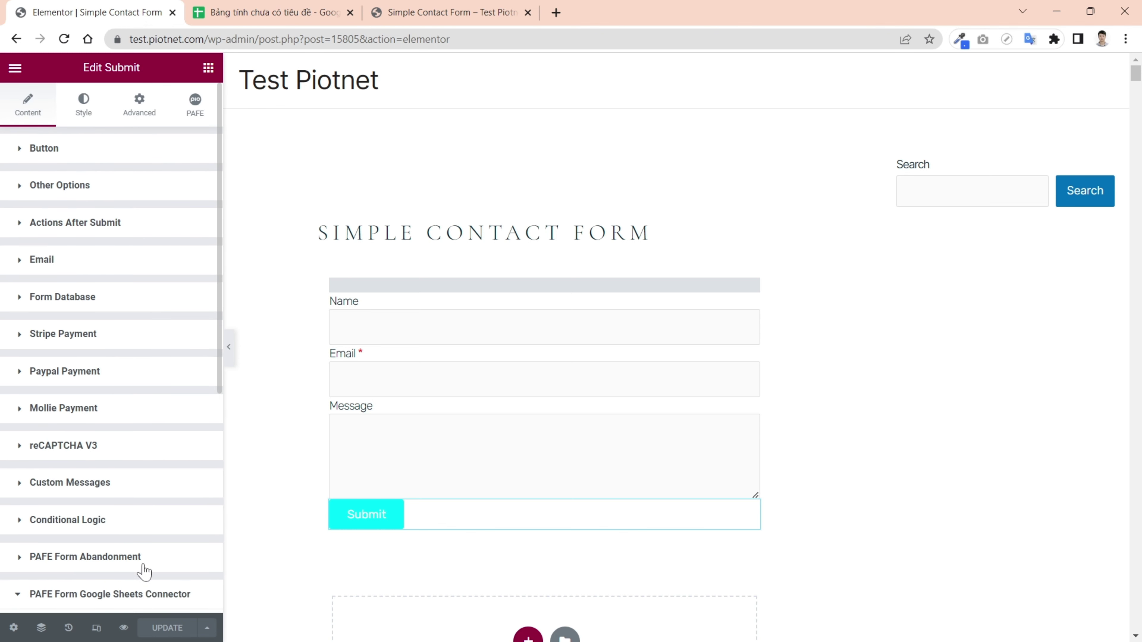
scroll(144, 571, "down", 8)
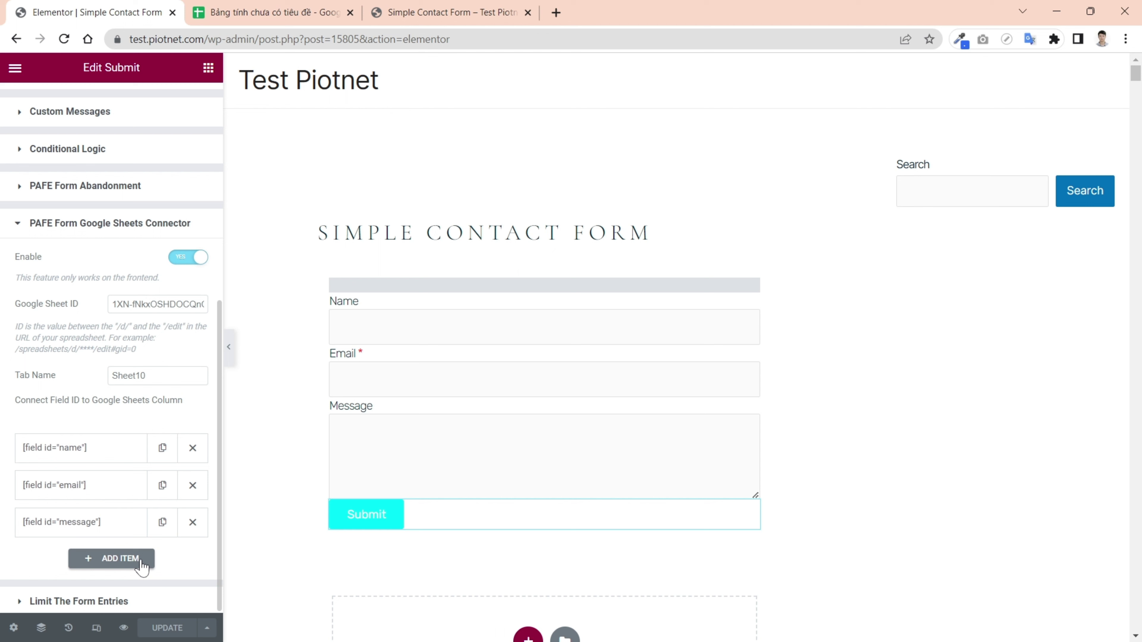
left_click(142, 566)
scroll(120, 566, "down", 4)
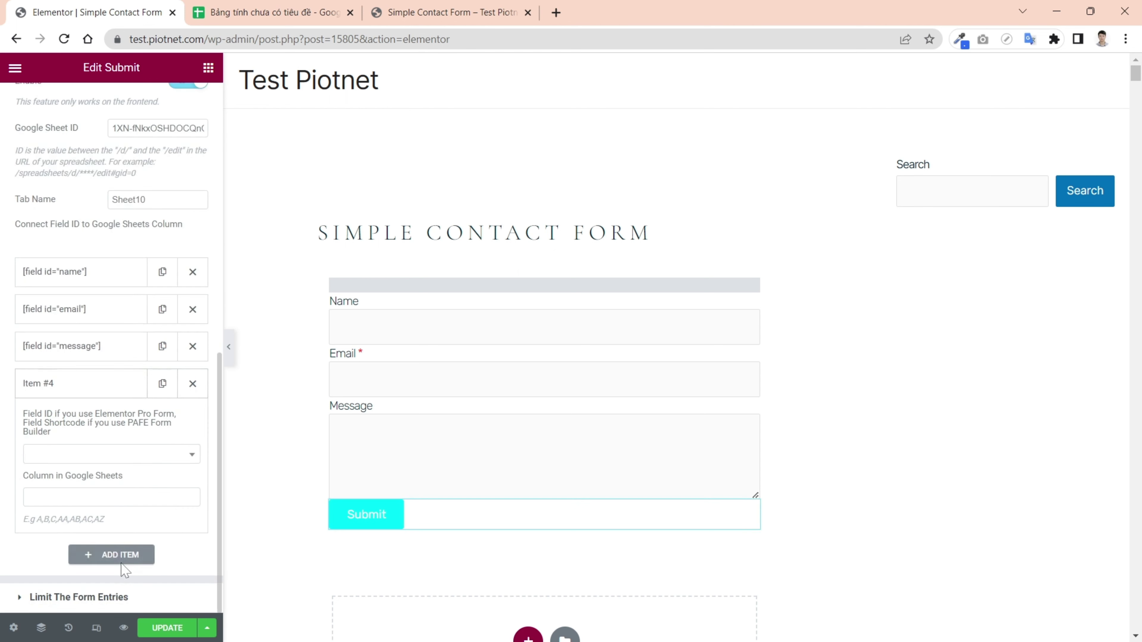
left_click(150, 464)
left_click(94, 498)
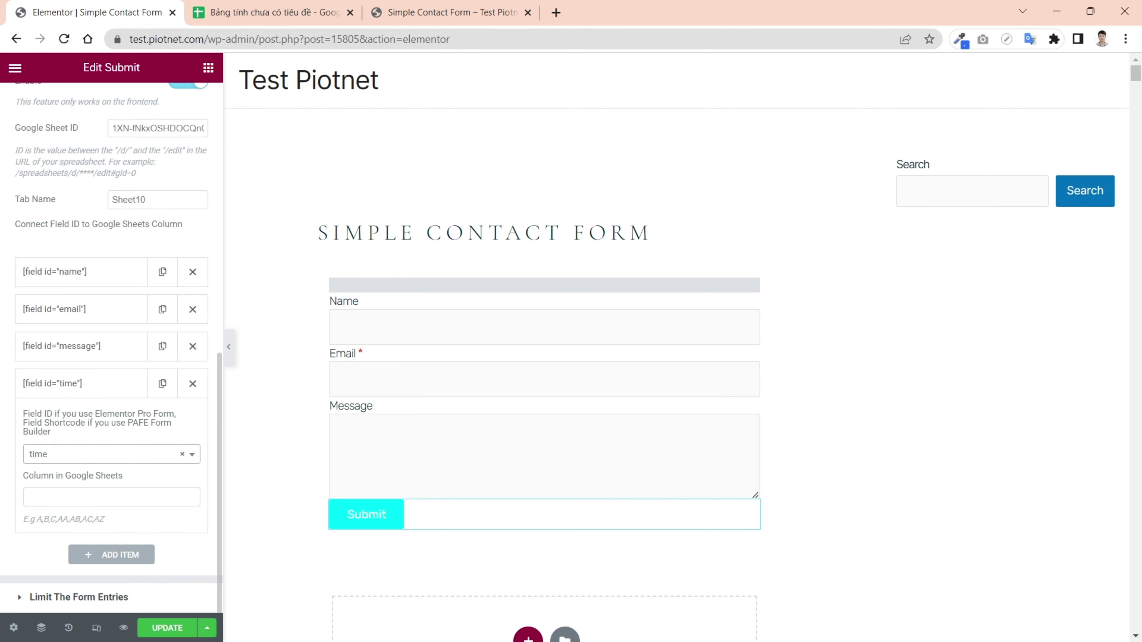
left_click(112, 497)
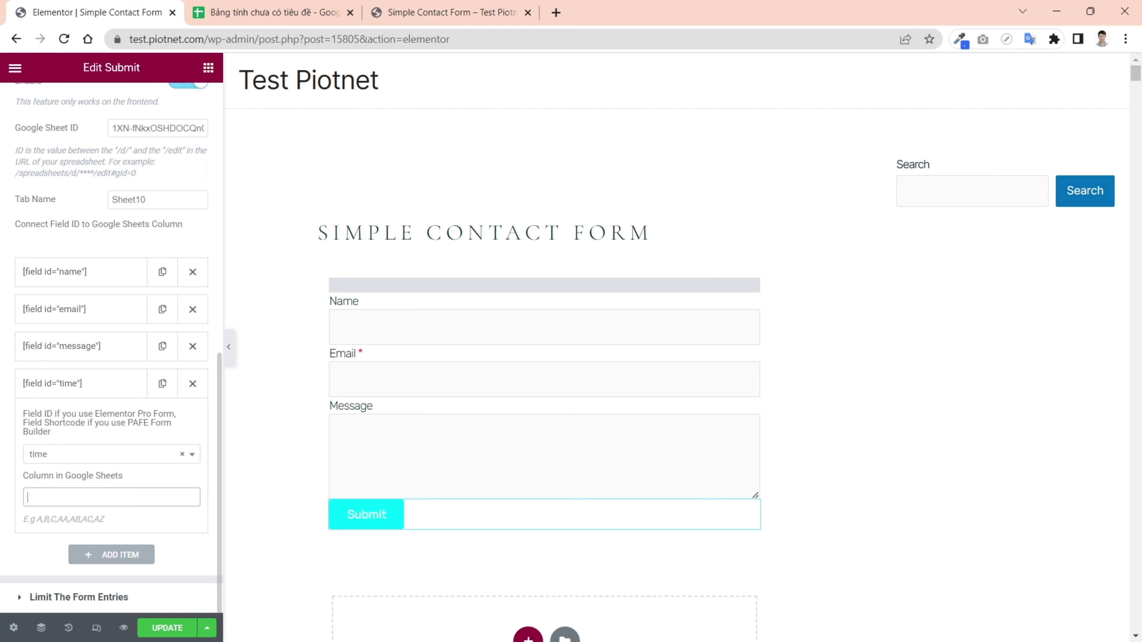
type("A")
left_click(178, 630)
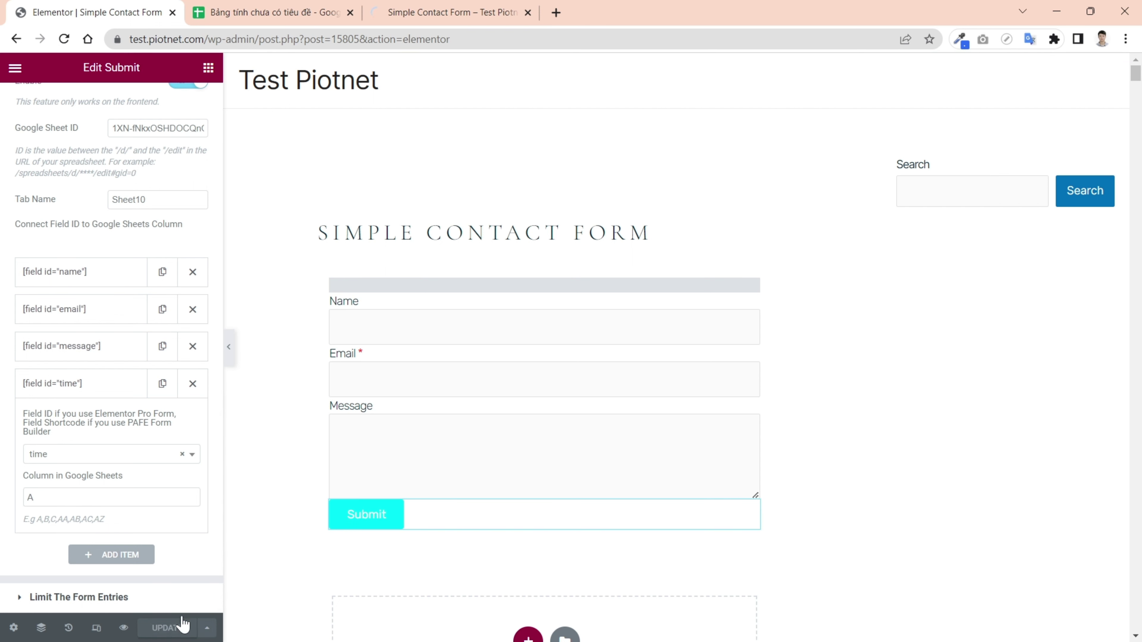
- Submit a second preview test entry, 'test 2', using a saved e-mail address
left_click(424, 14)
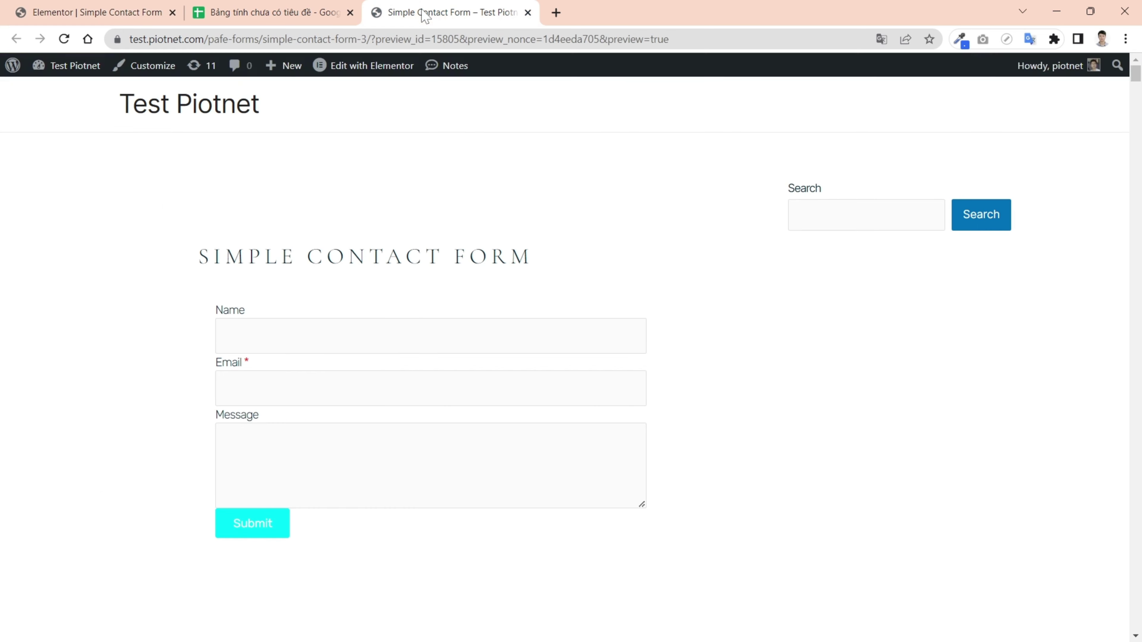
left_click(306, 335)
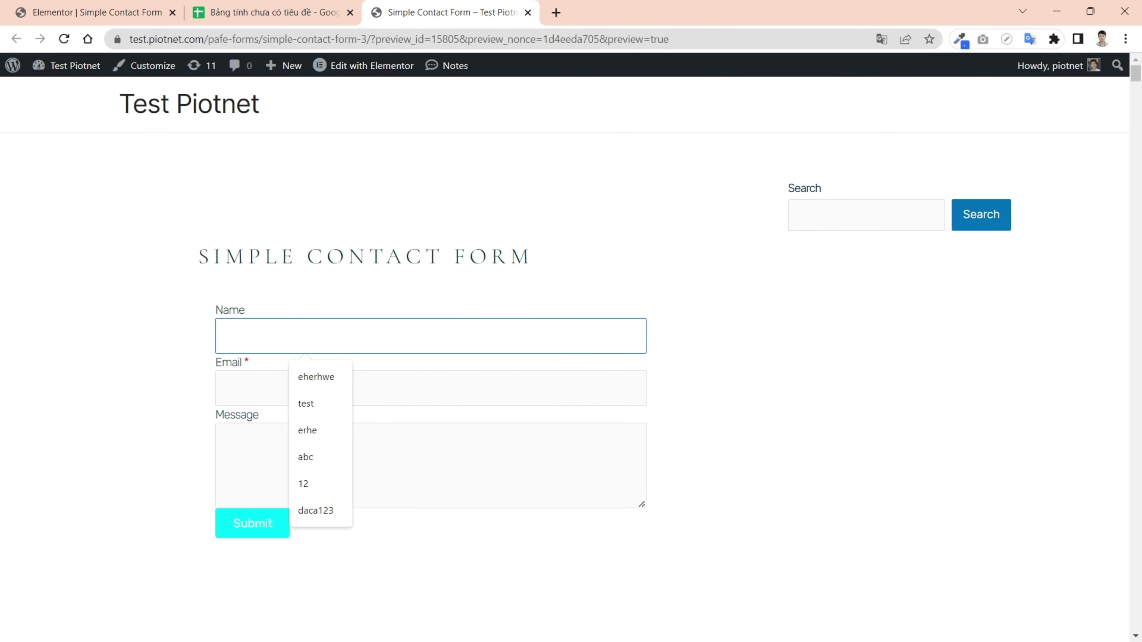
type("test 2")
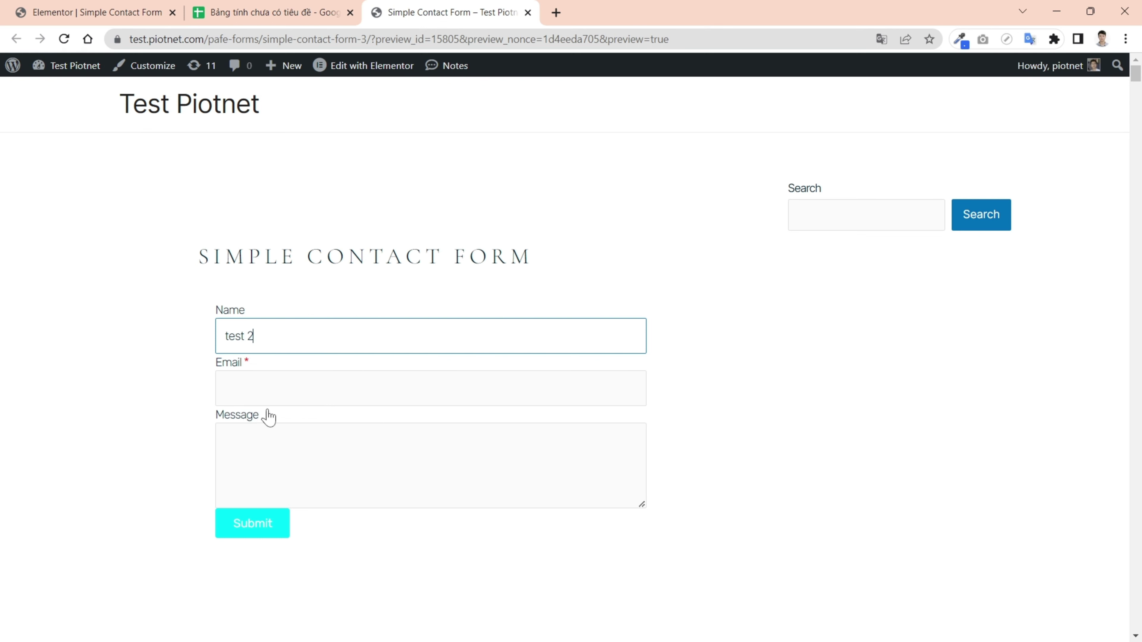
left_click(274, 389)
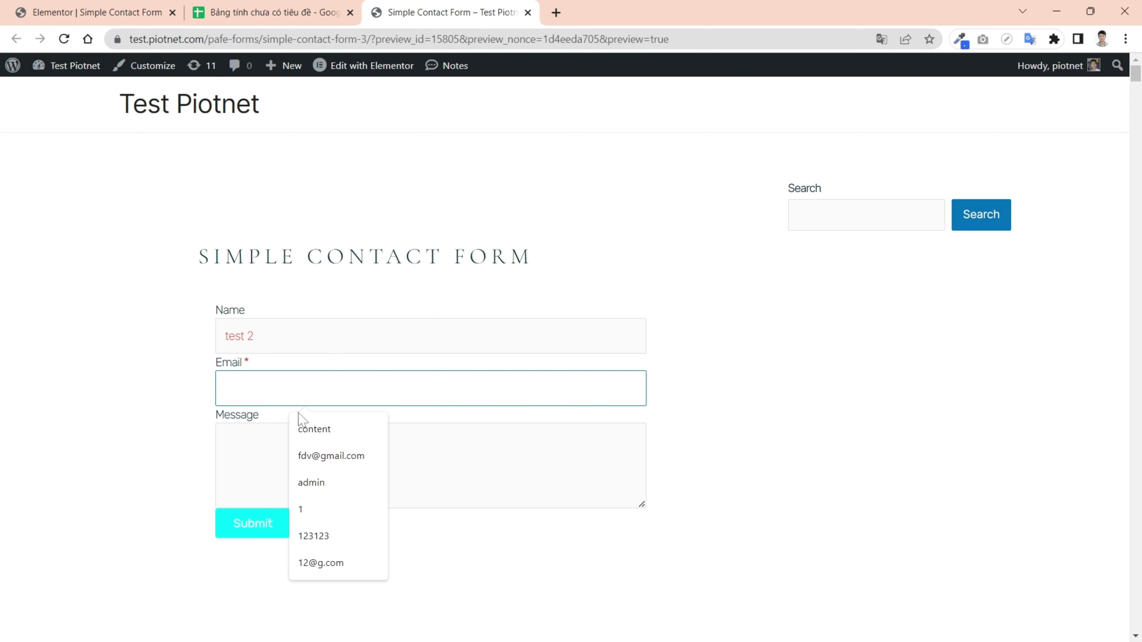
left_click(329, 460)
left_click(226, 440)
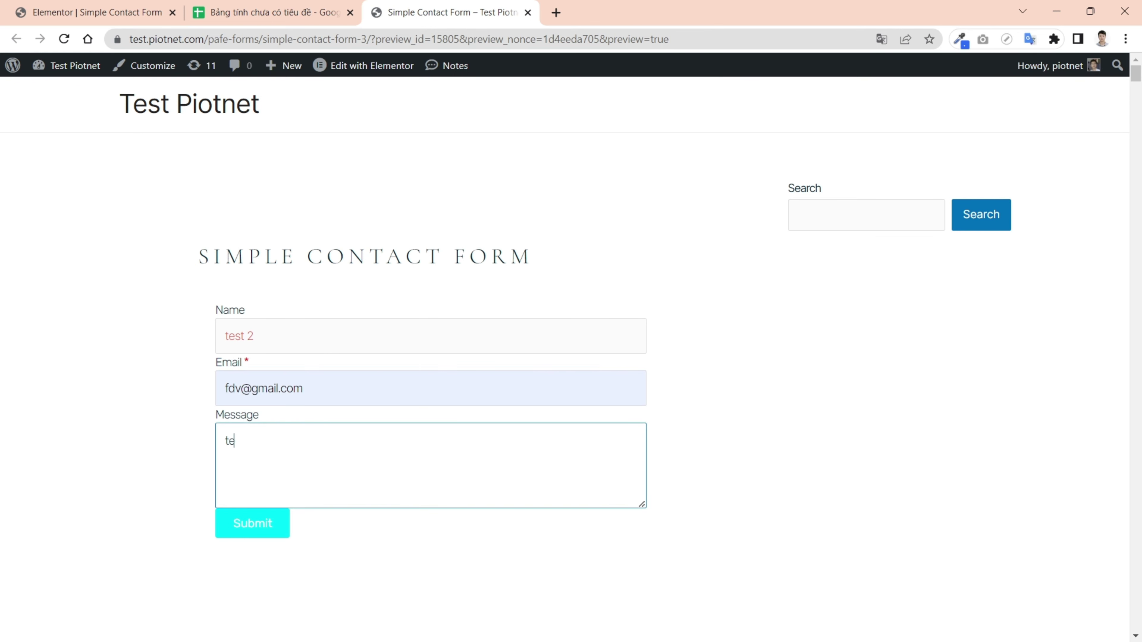
left_click(258, 521)
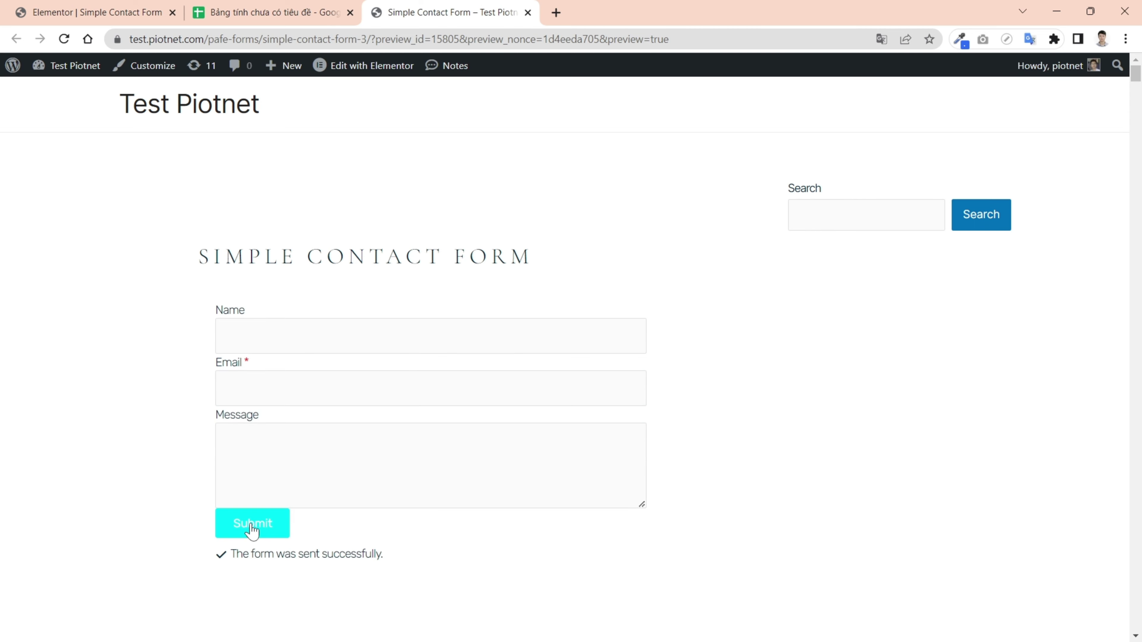
left_click(289, 18)
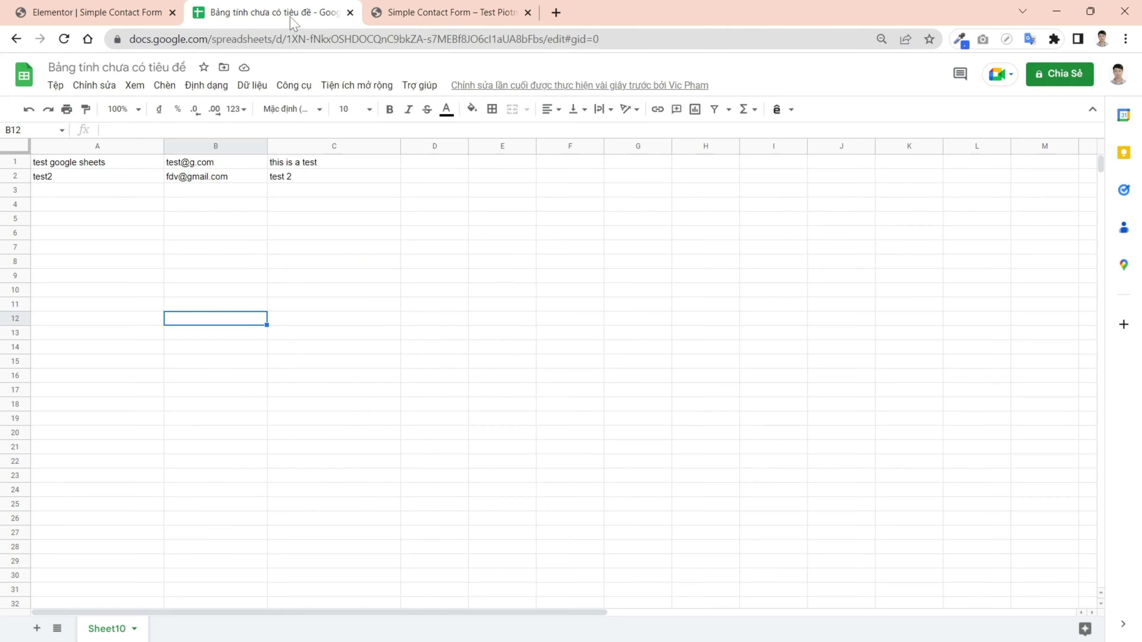
left_click(84, 193)
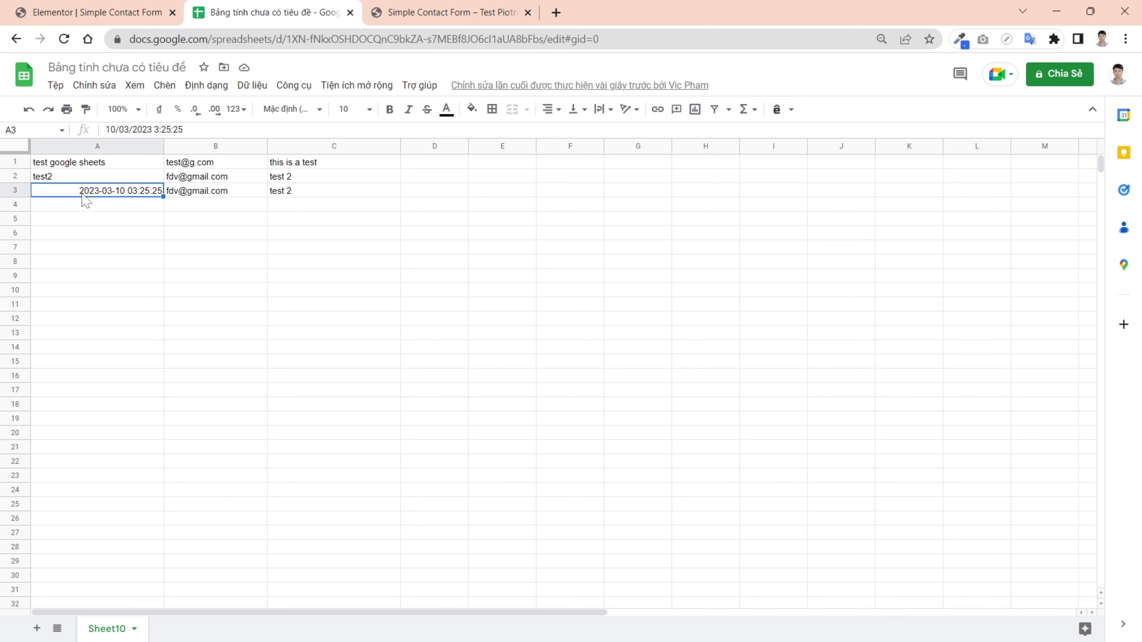